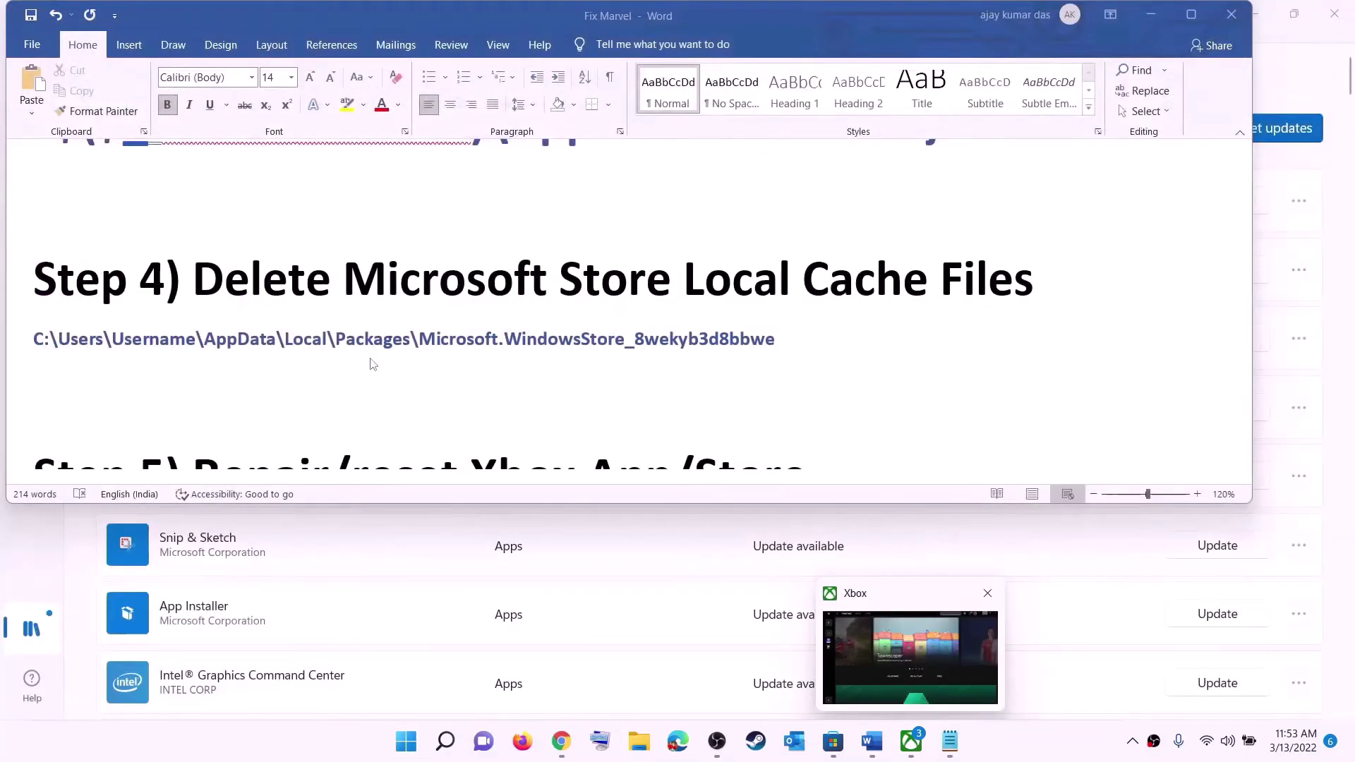
- Review checklist Step 5 and open the Xbox app's App settings page from Start search
scroll(374, 382, "down", 3)
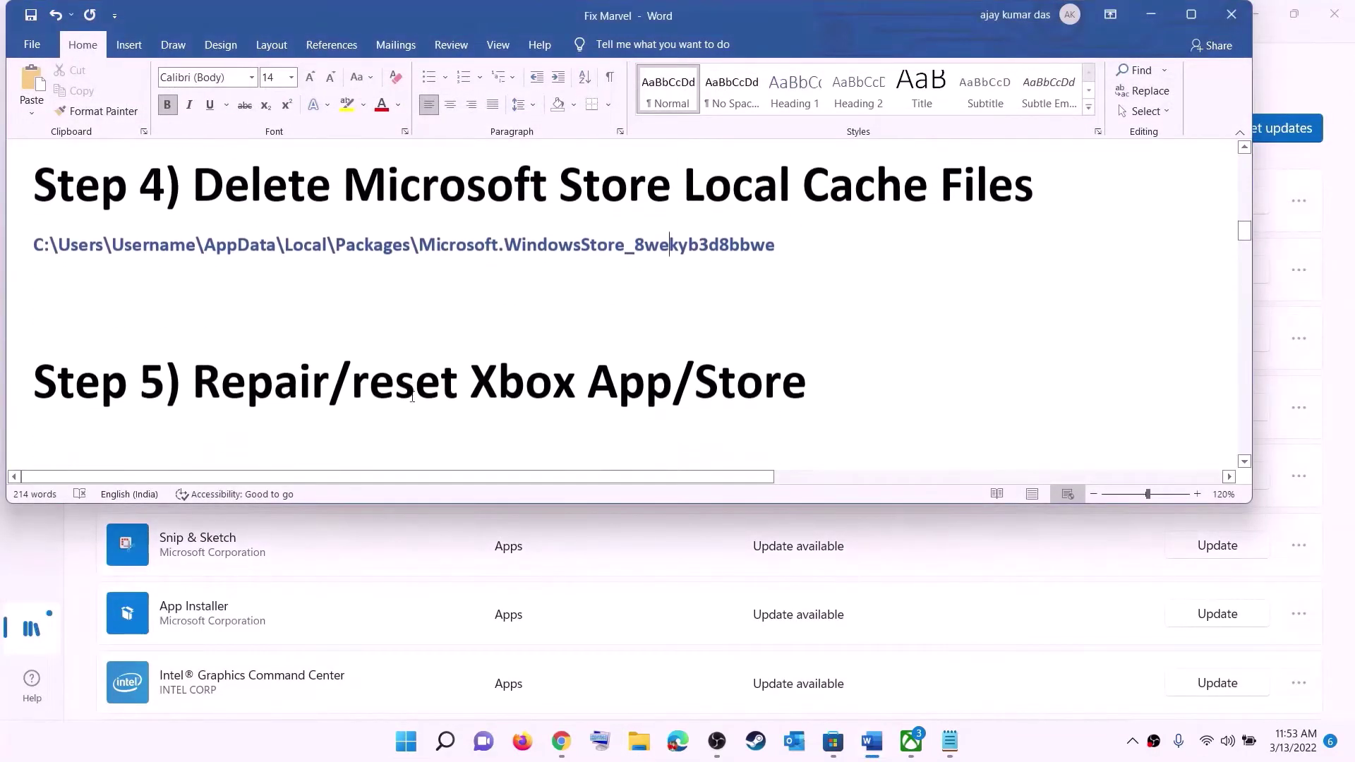
scroll(358, 392, "up", 2)
left_click_drag(359, 392, 837, 374)
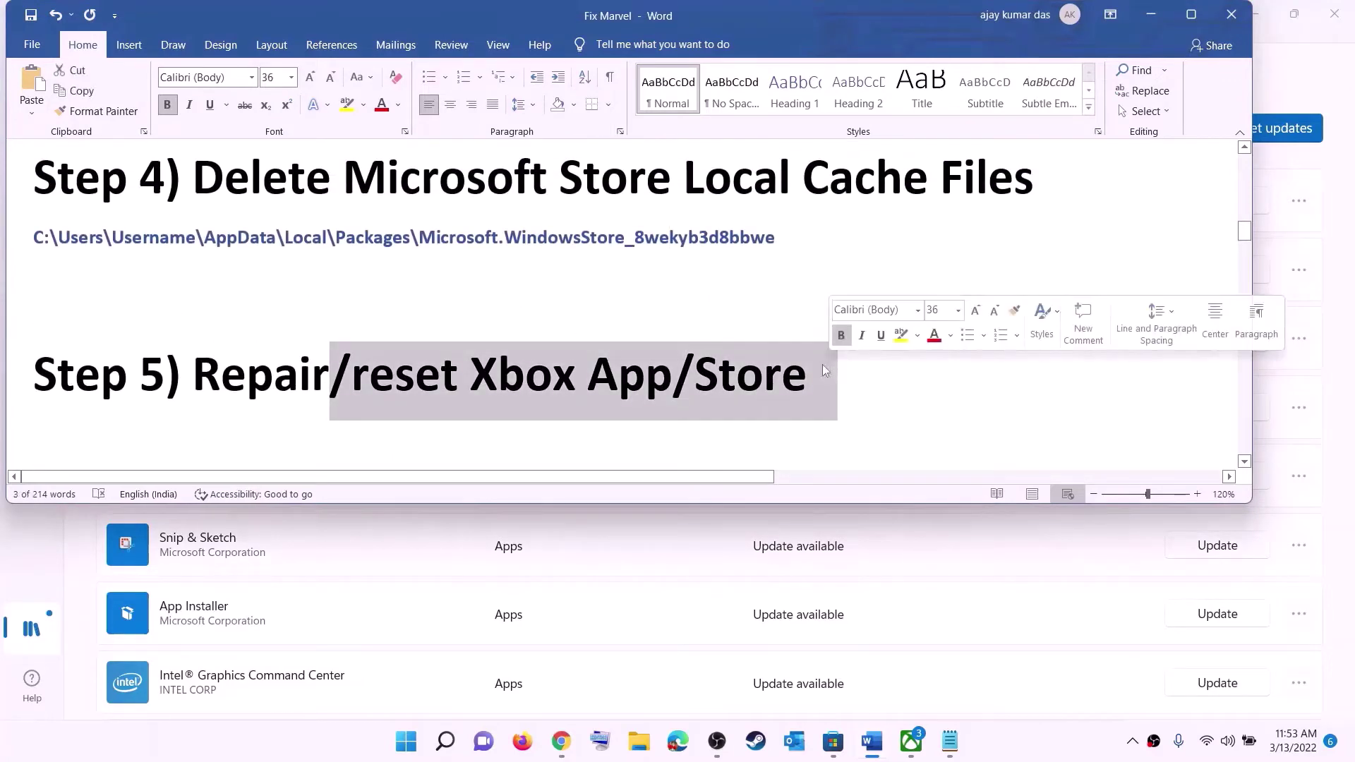
left_click(405, 742)
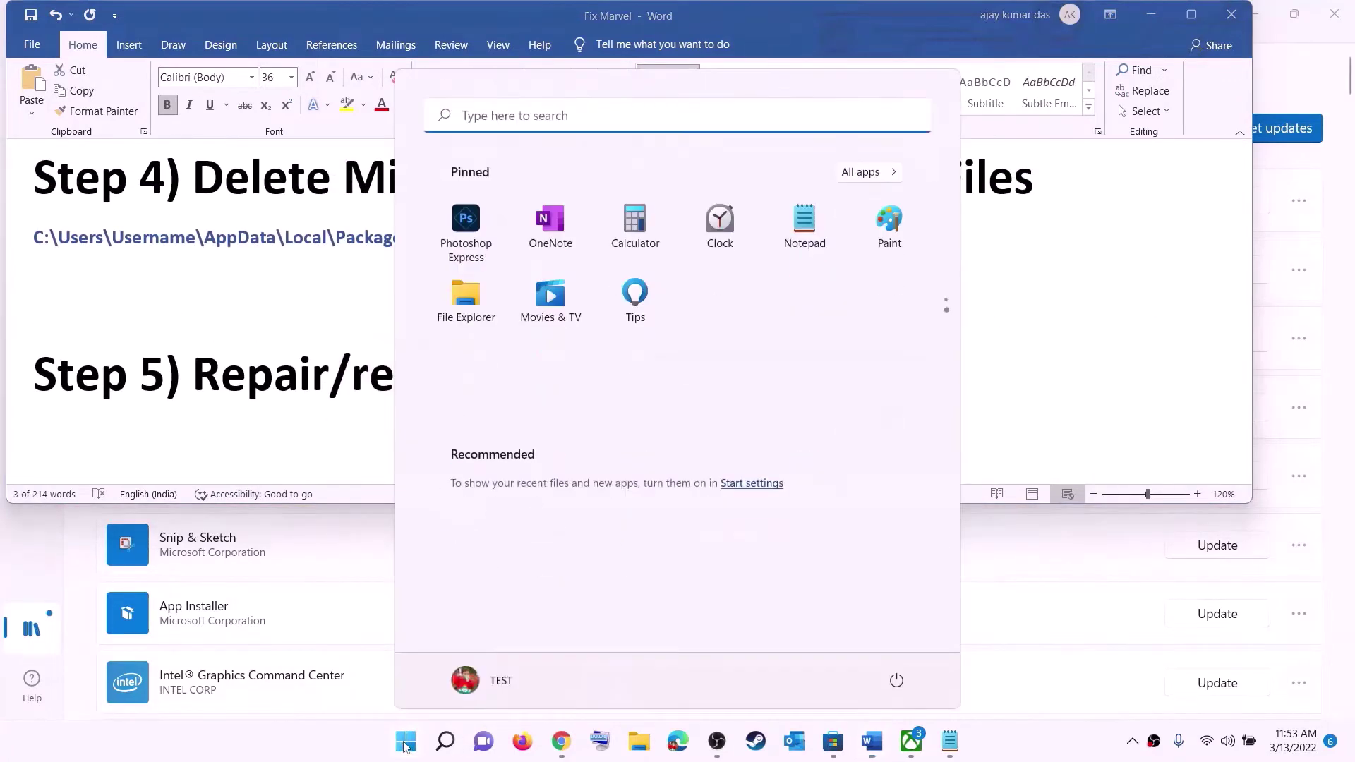
type("xbox")
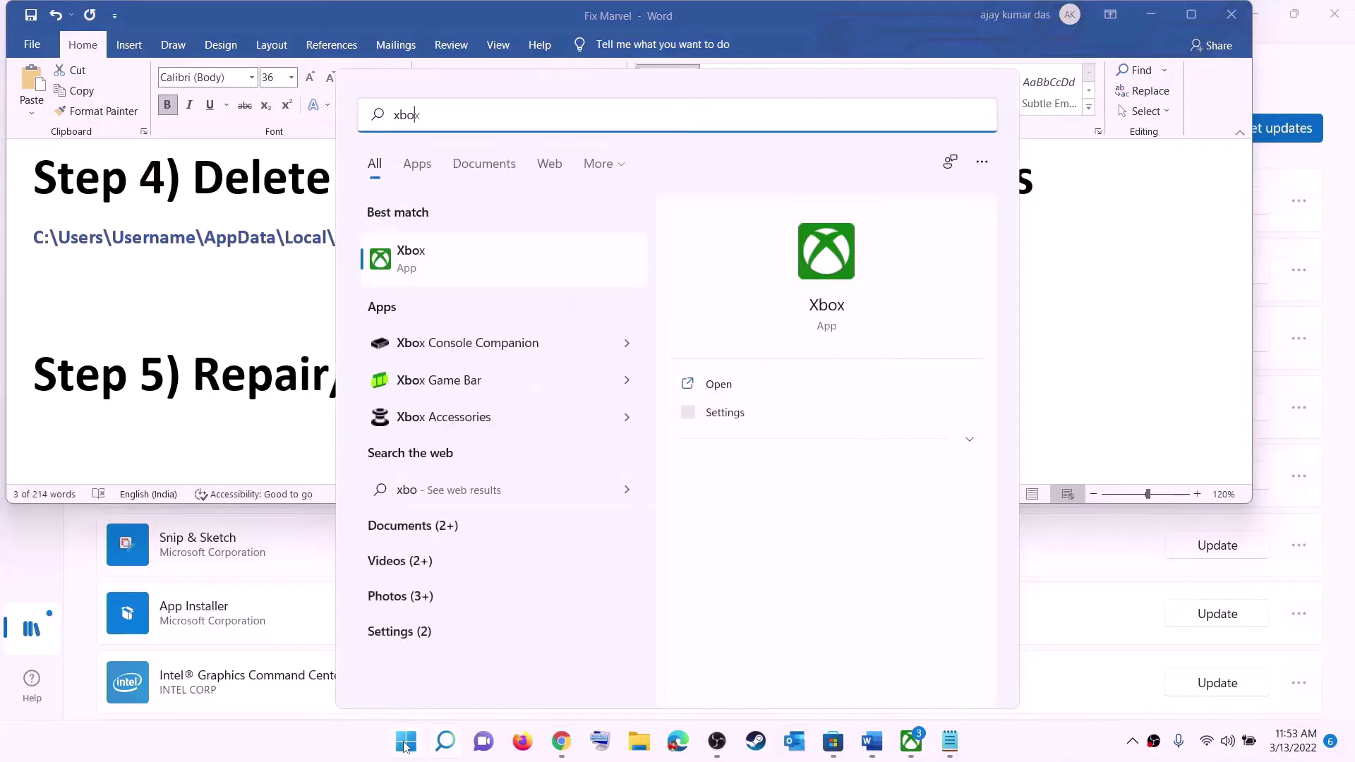
right_click(423, 264)
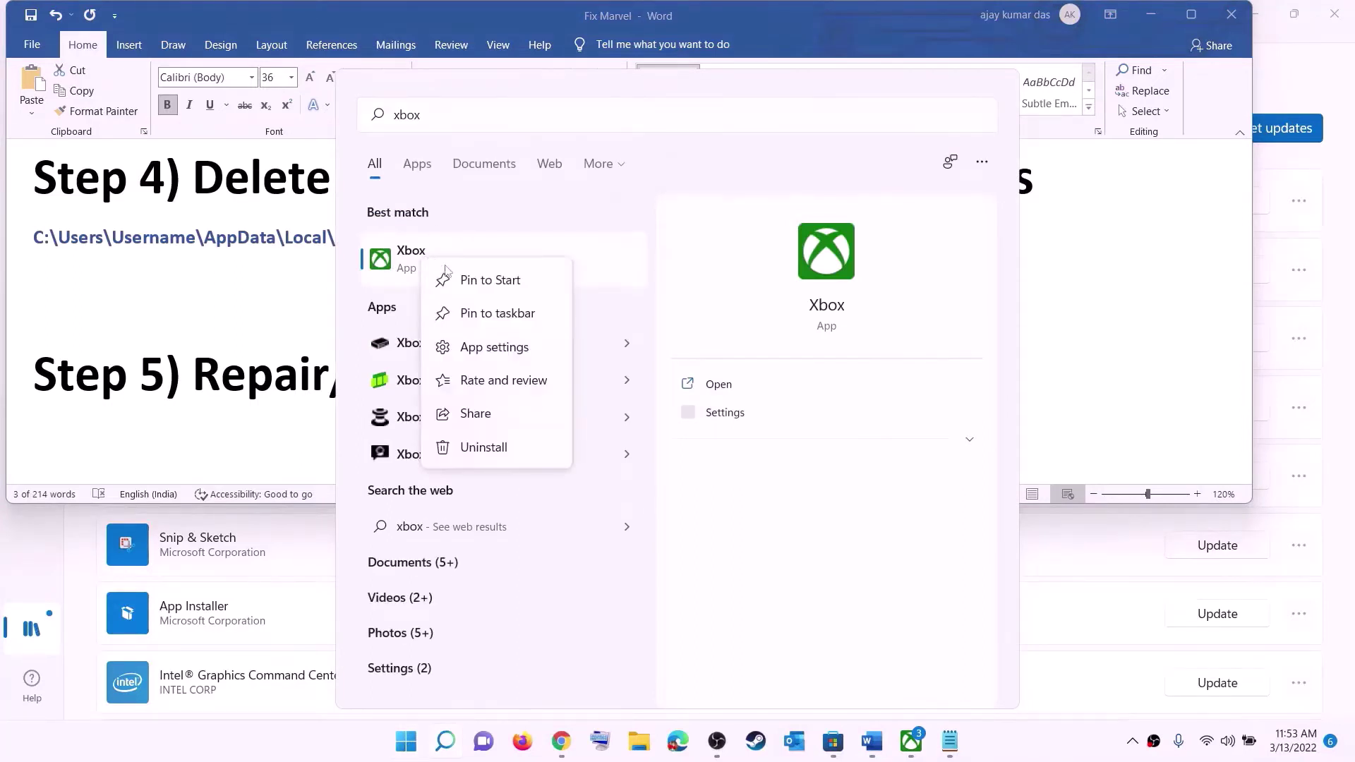
left_click(498, 346)
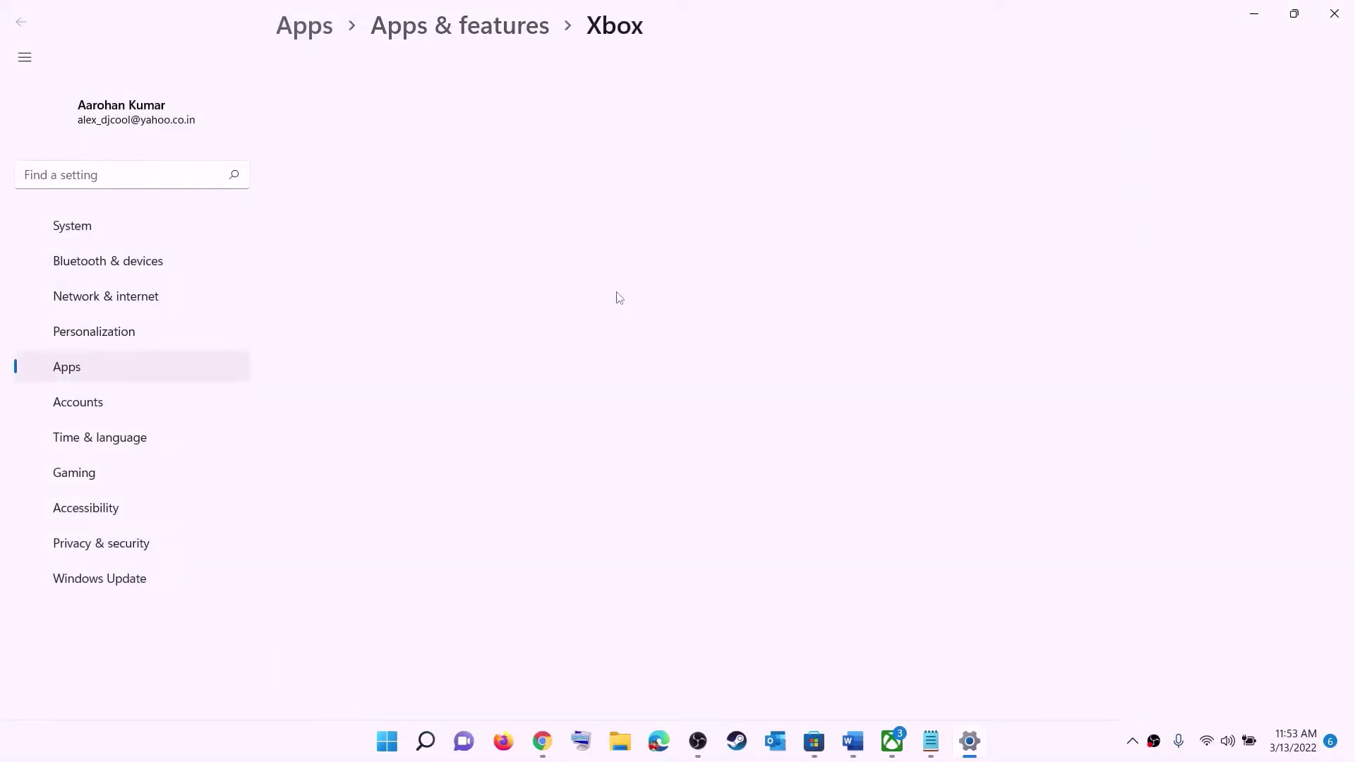
- Repair the Xbox app, reset it to delete its data, then search Start for 'store'
scroll(522, 459, "down", 8)
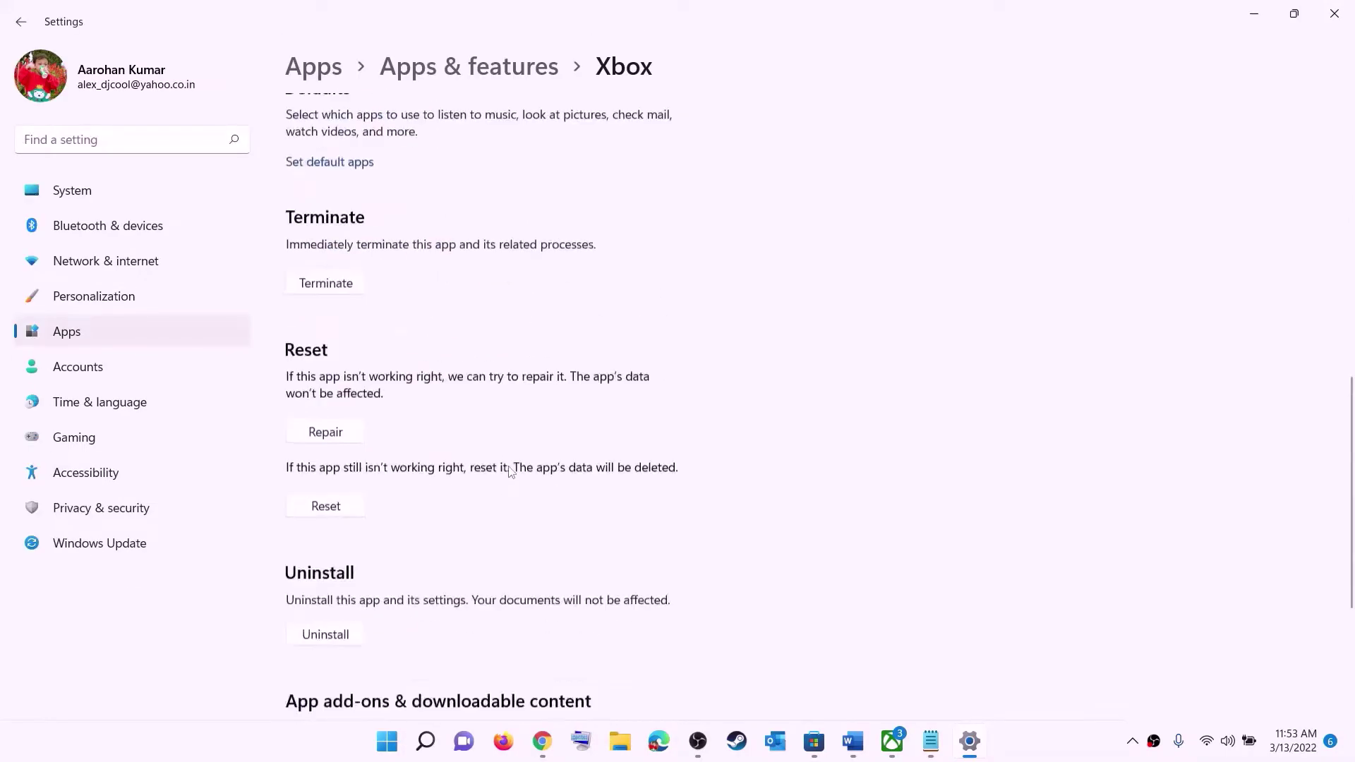
scroll(511, 472, "down", 2)
left_click(325, 302)
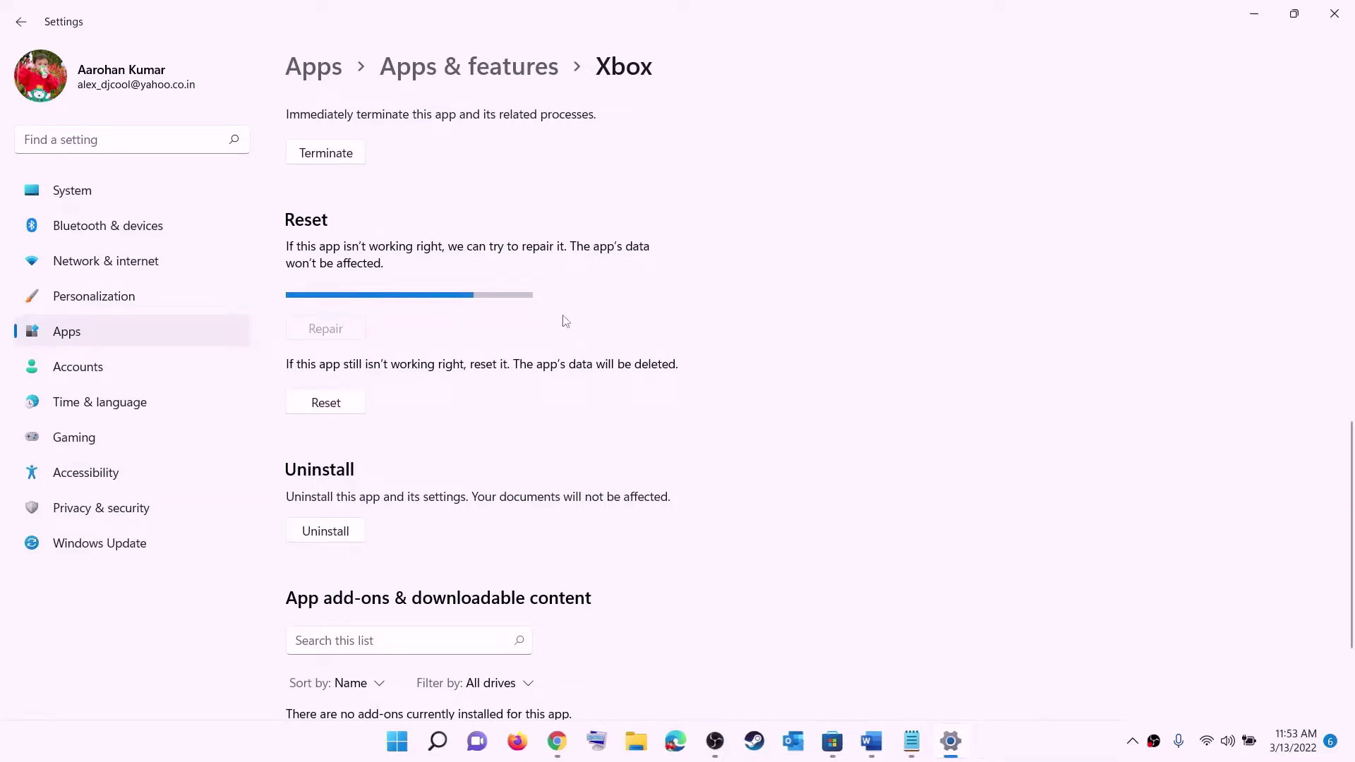
left_click(329, 388)
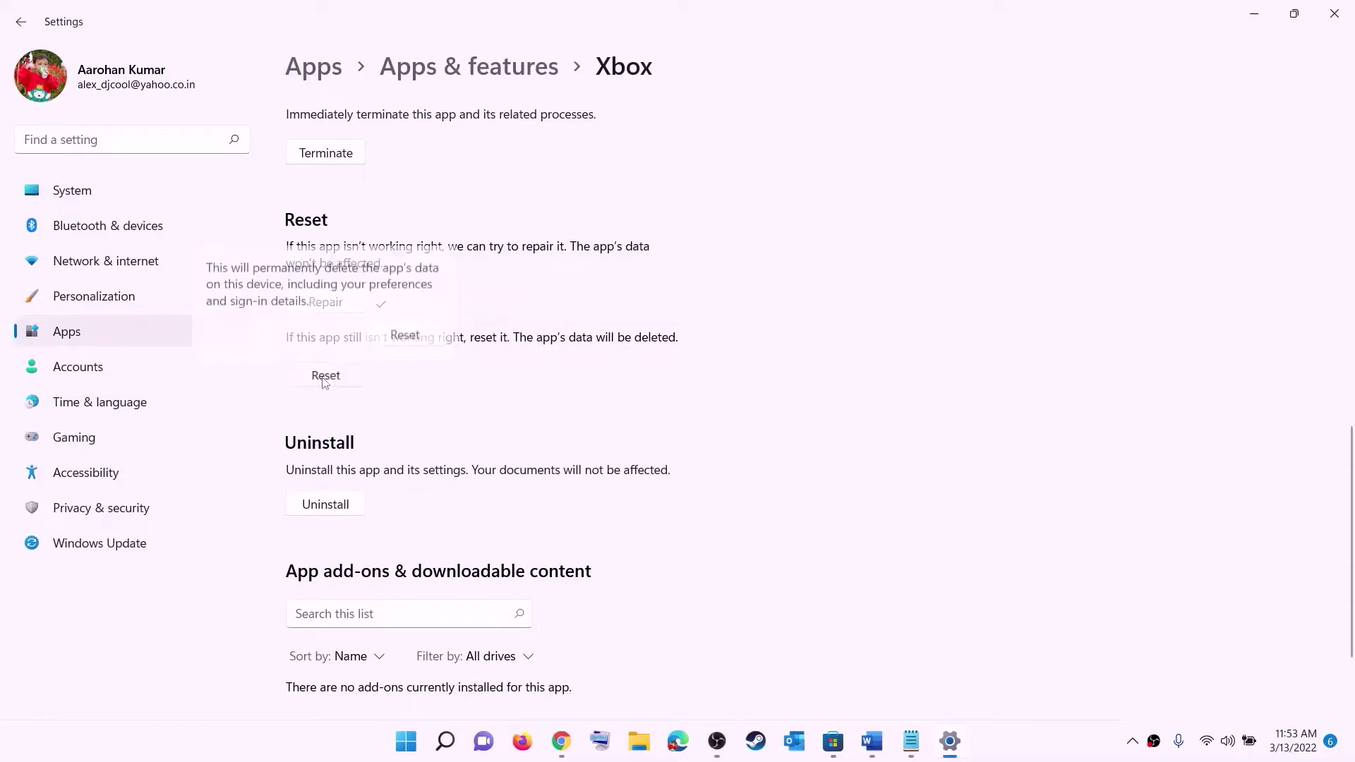
left_click(405, 332)
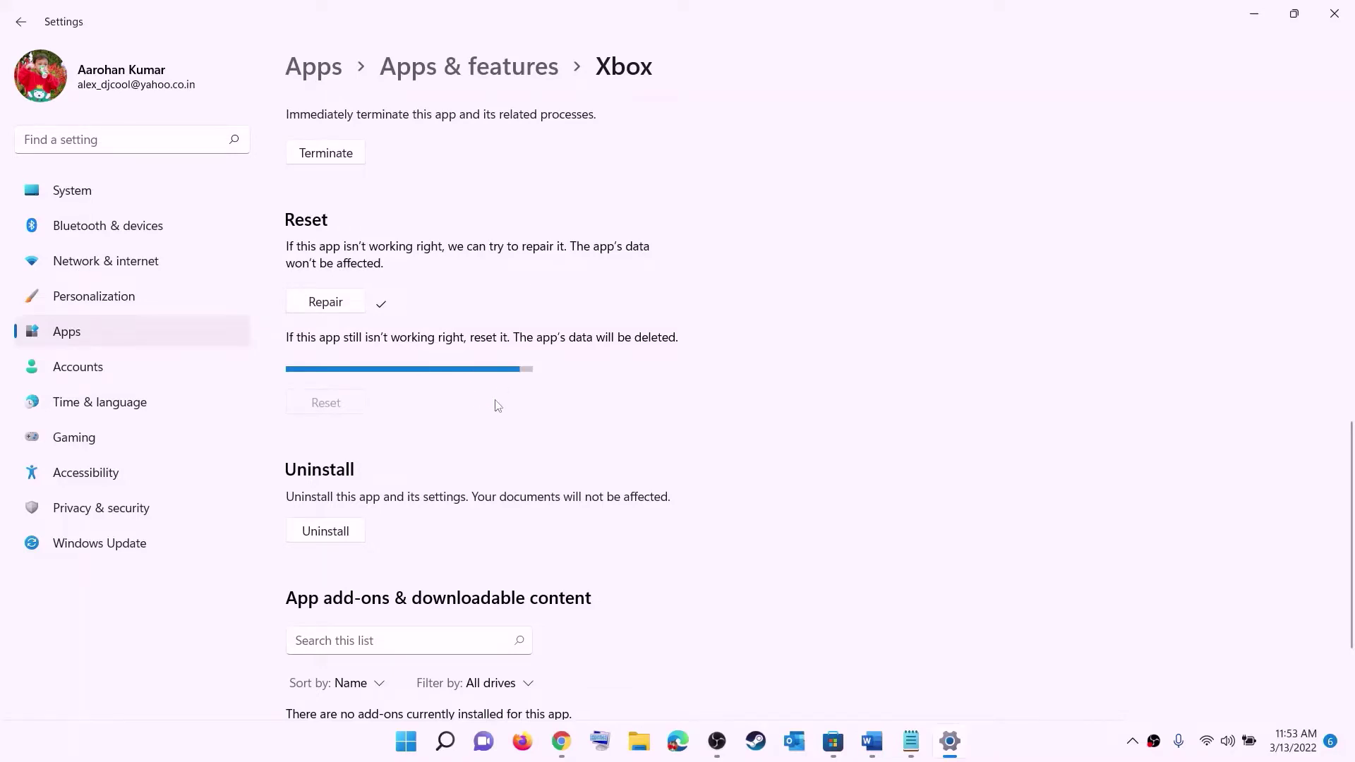
left_click(405, 746)
type("store")
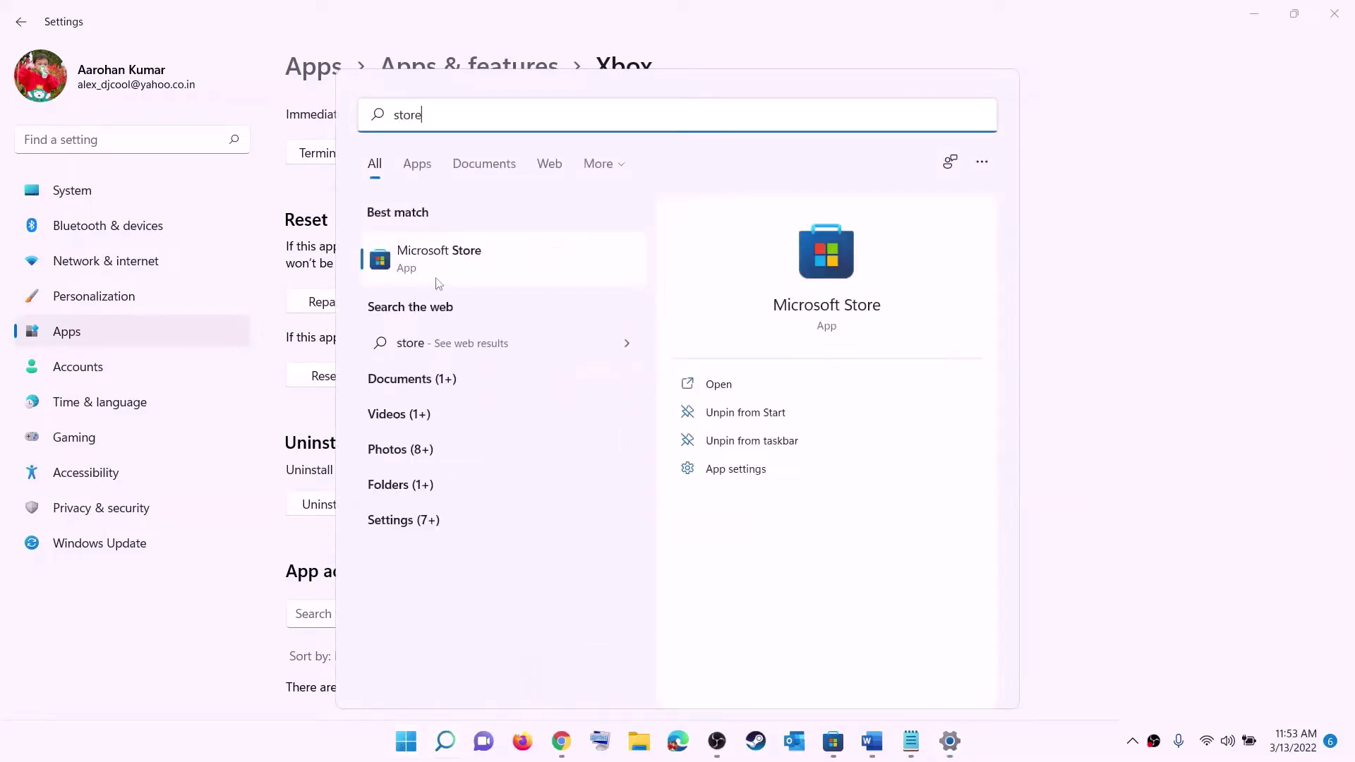
- Repair and reset Microsoft Store from its App settings page, then return to the Word checklist
right_click(438, 272)
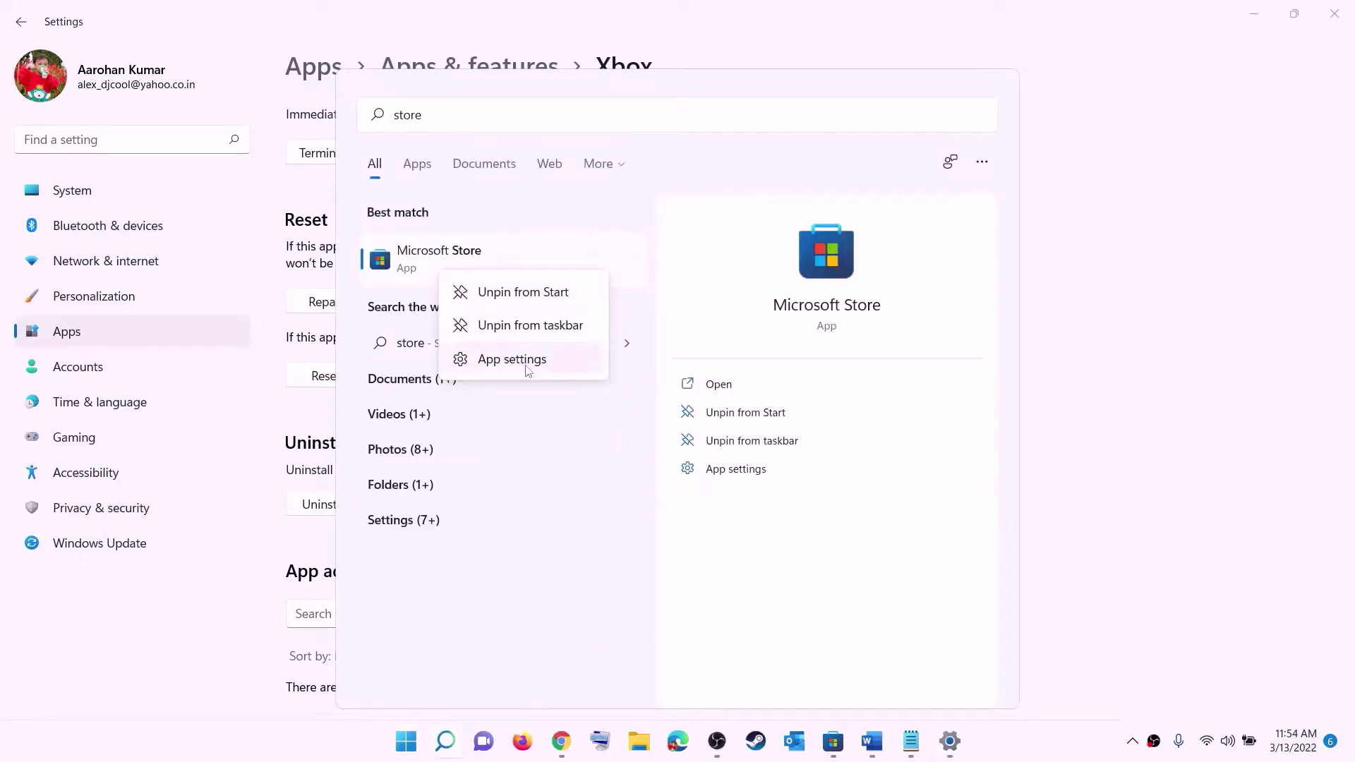
left_click(525, 361)
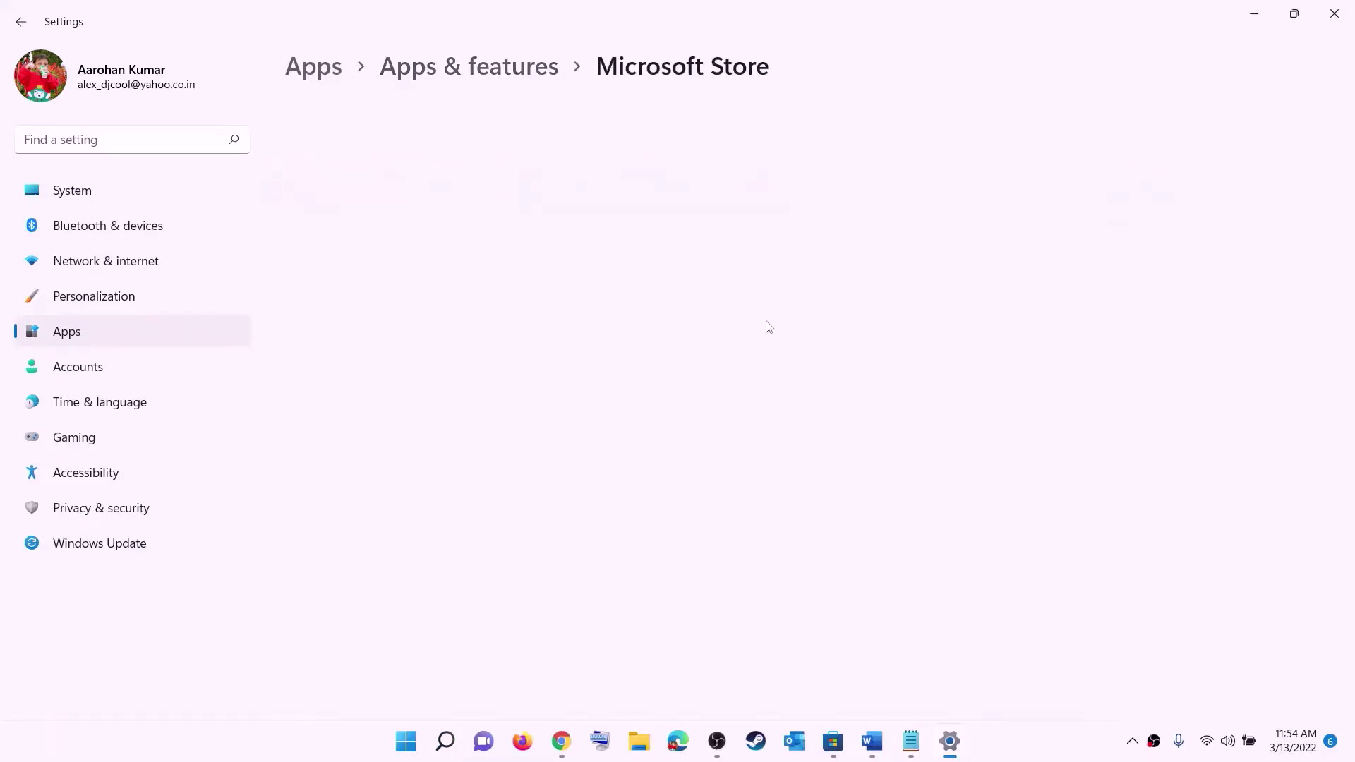
scroll(427, 514, "down", 10)
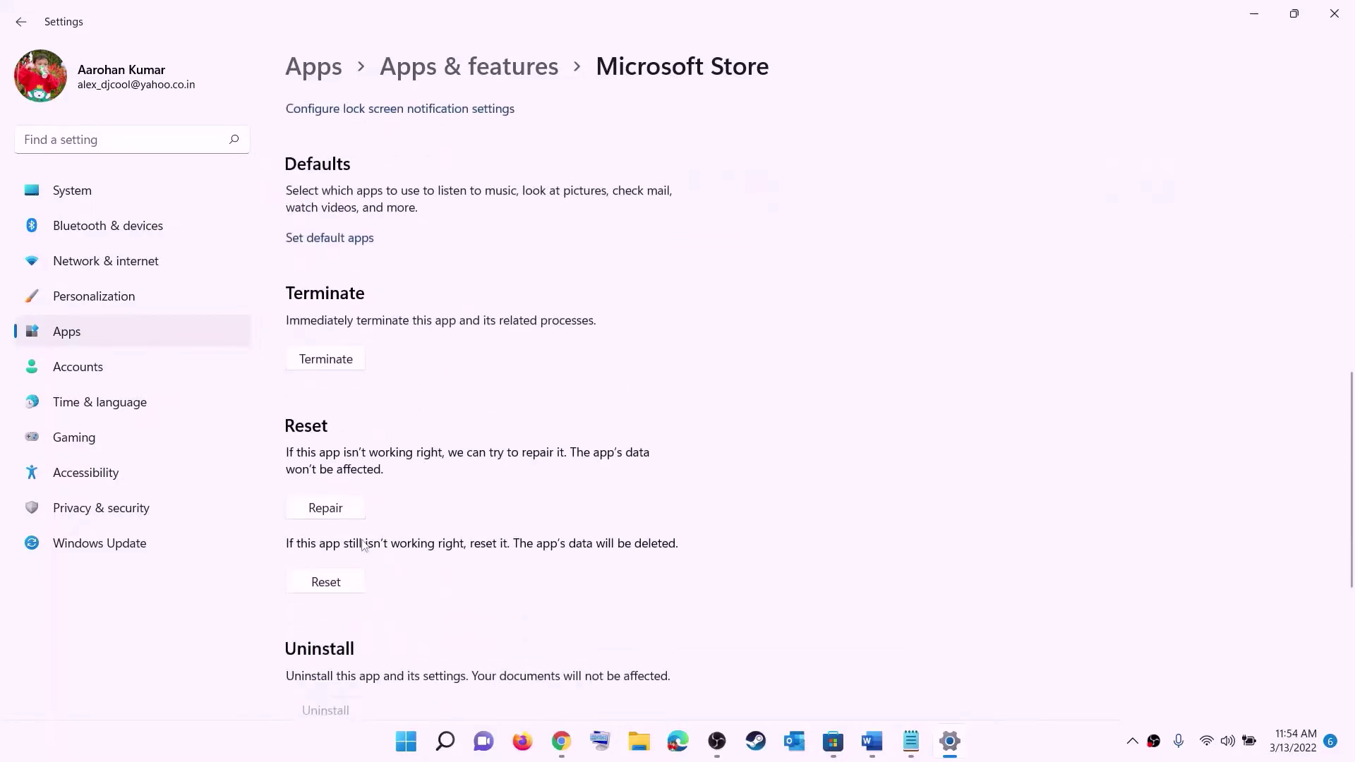
left_click(324, 508)
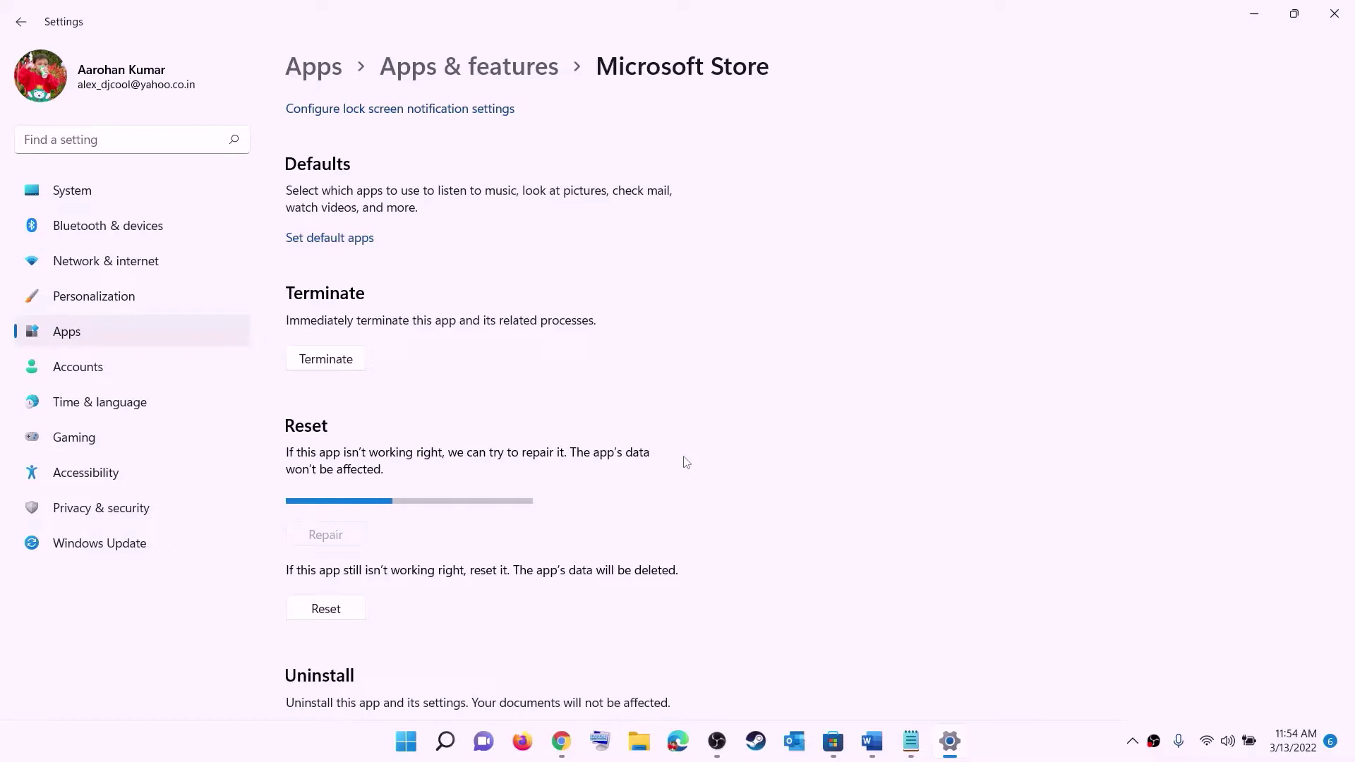
left_click(333, 612)
left_click(404, 566)
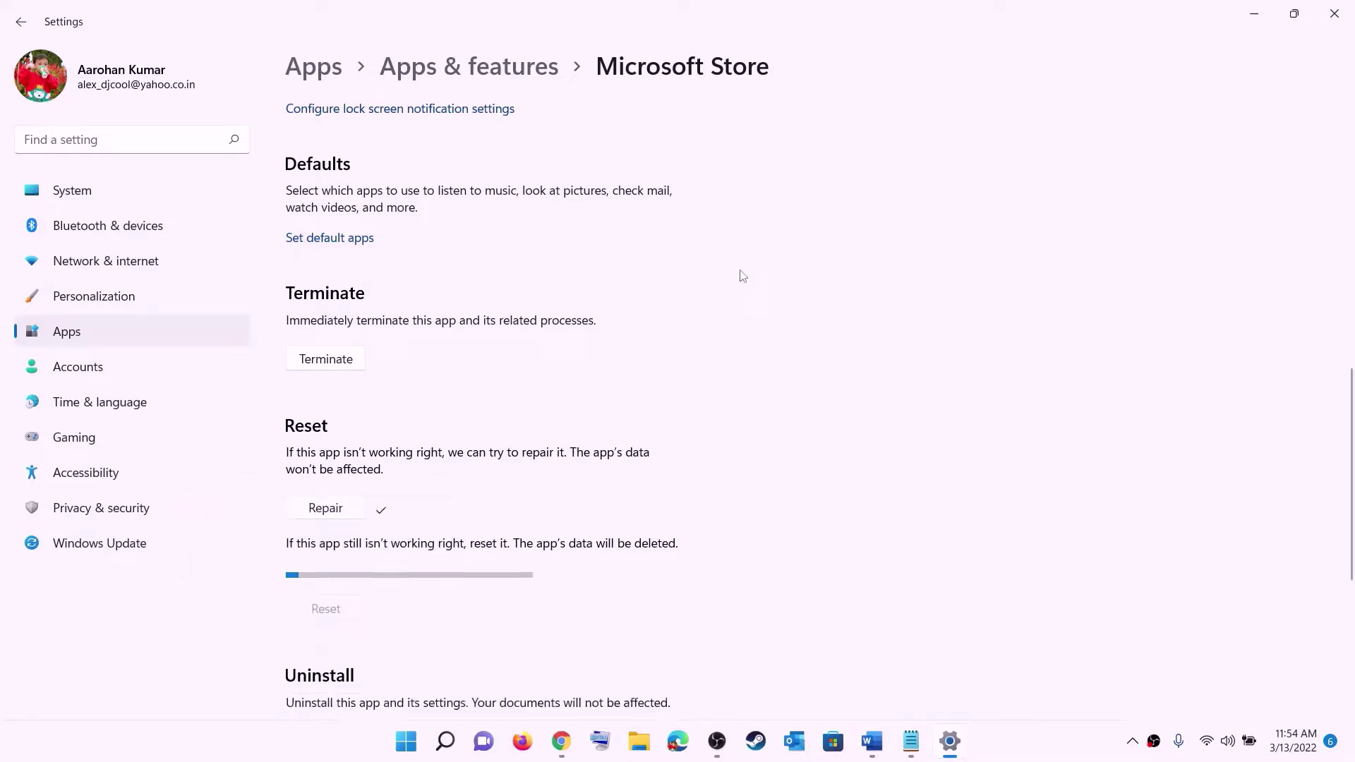
left_click(873, 742)
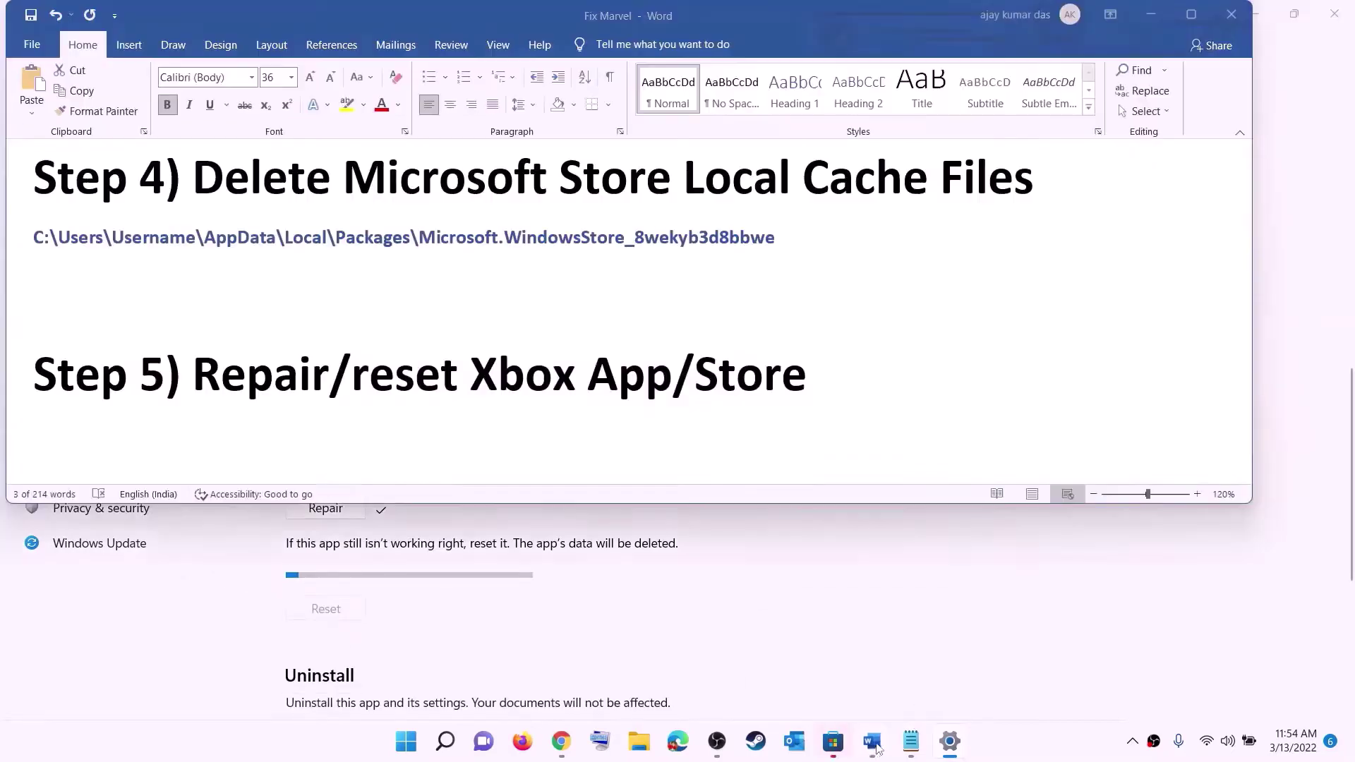
- Read checklist Step 6, then launch Microsoft Store maximized and open its Library
scroll(184, 386, "down", 2)
left_click_drag(233, 369, 1077, 366)
left_click(710, 372)
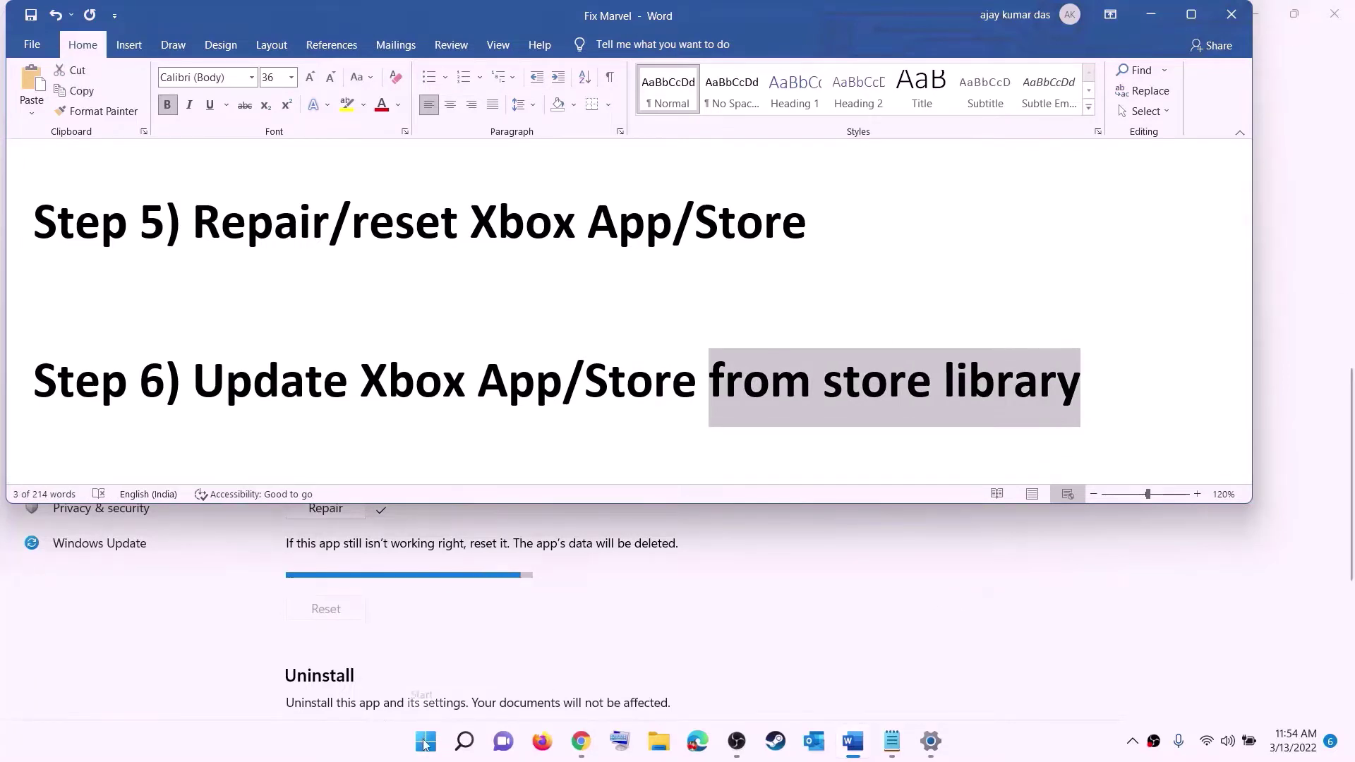
left_click(425, 741)
type("store")
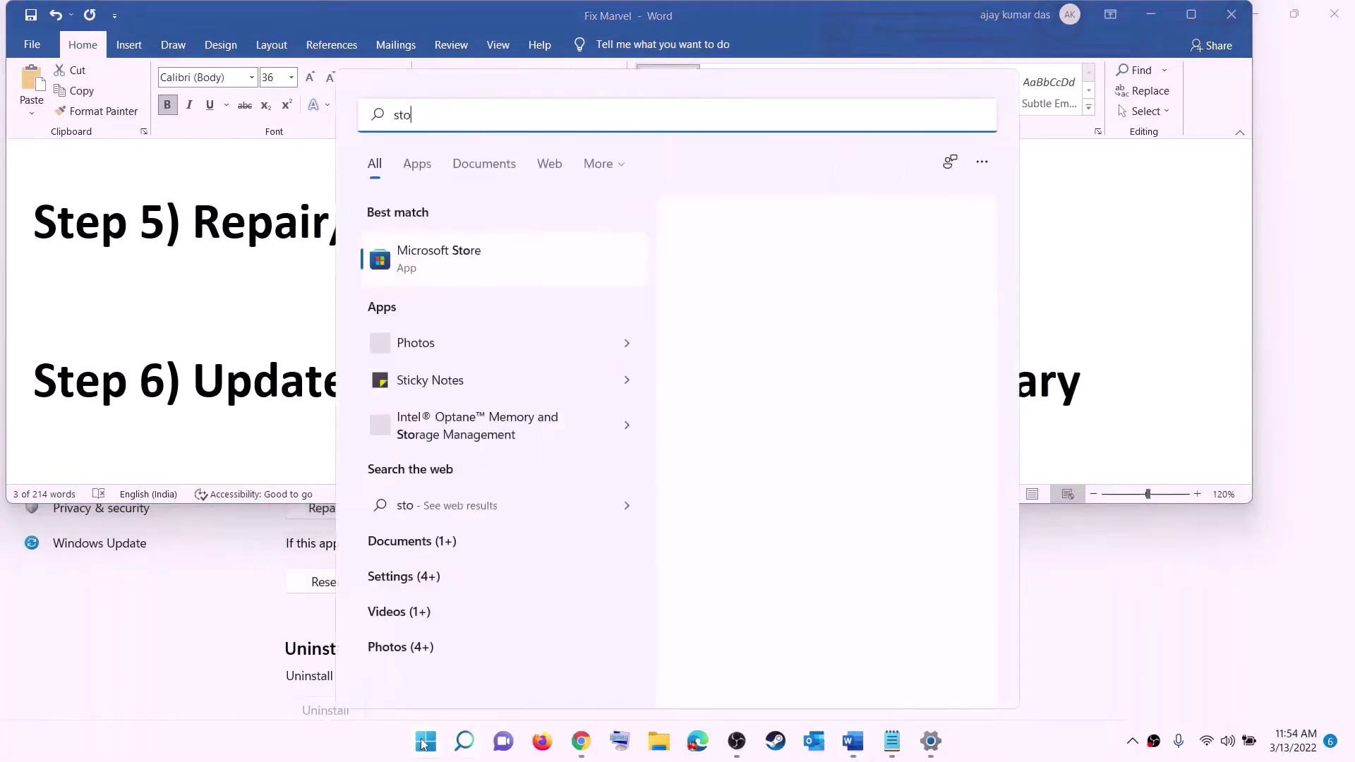
left_click(408, 261)
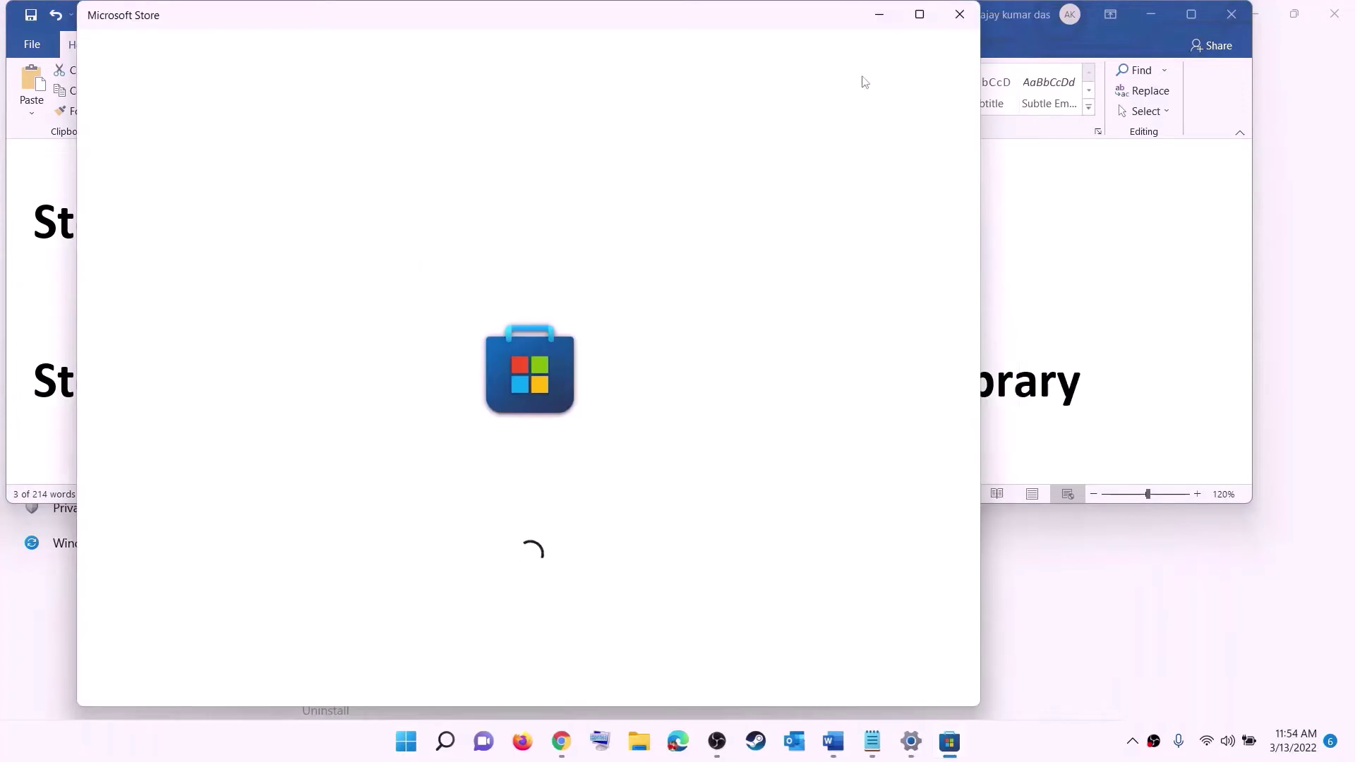
left_click(917, 13)
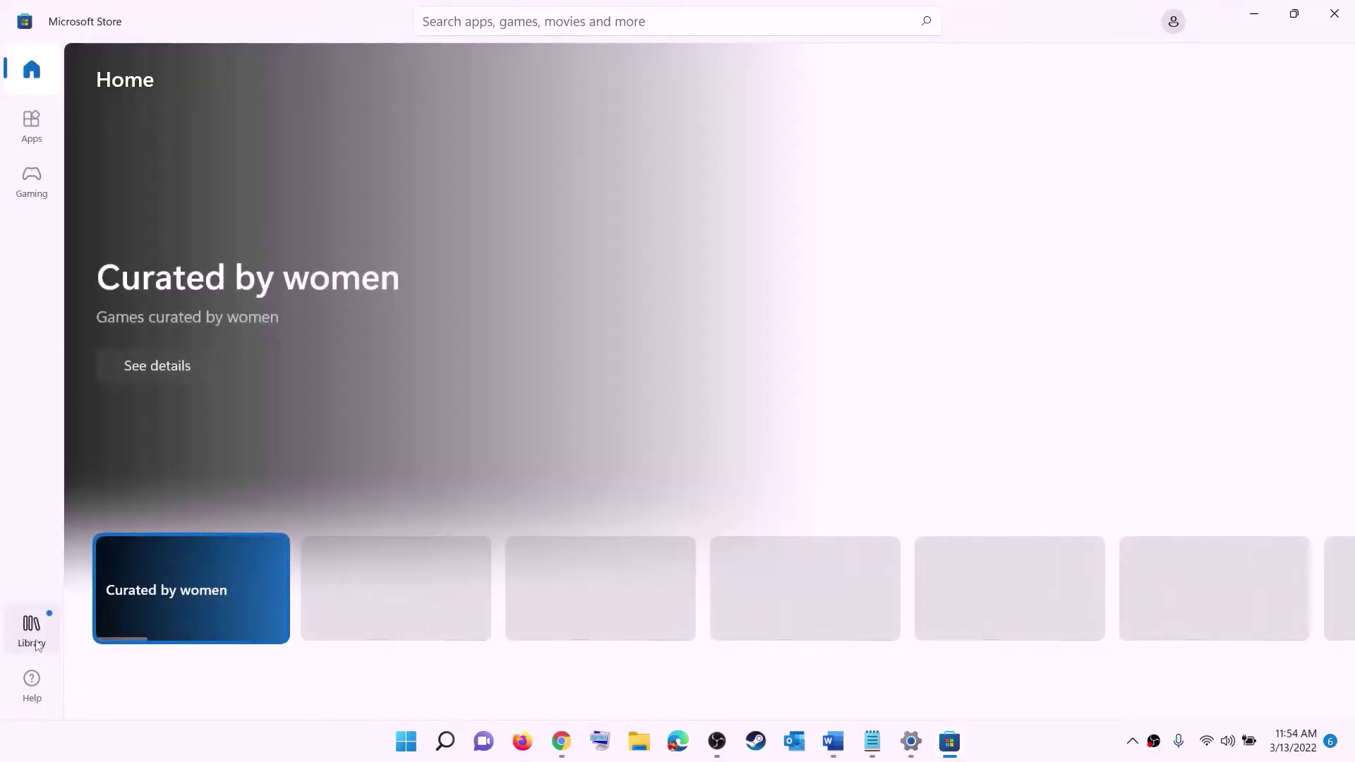
left_click(32, 635)
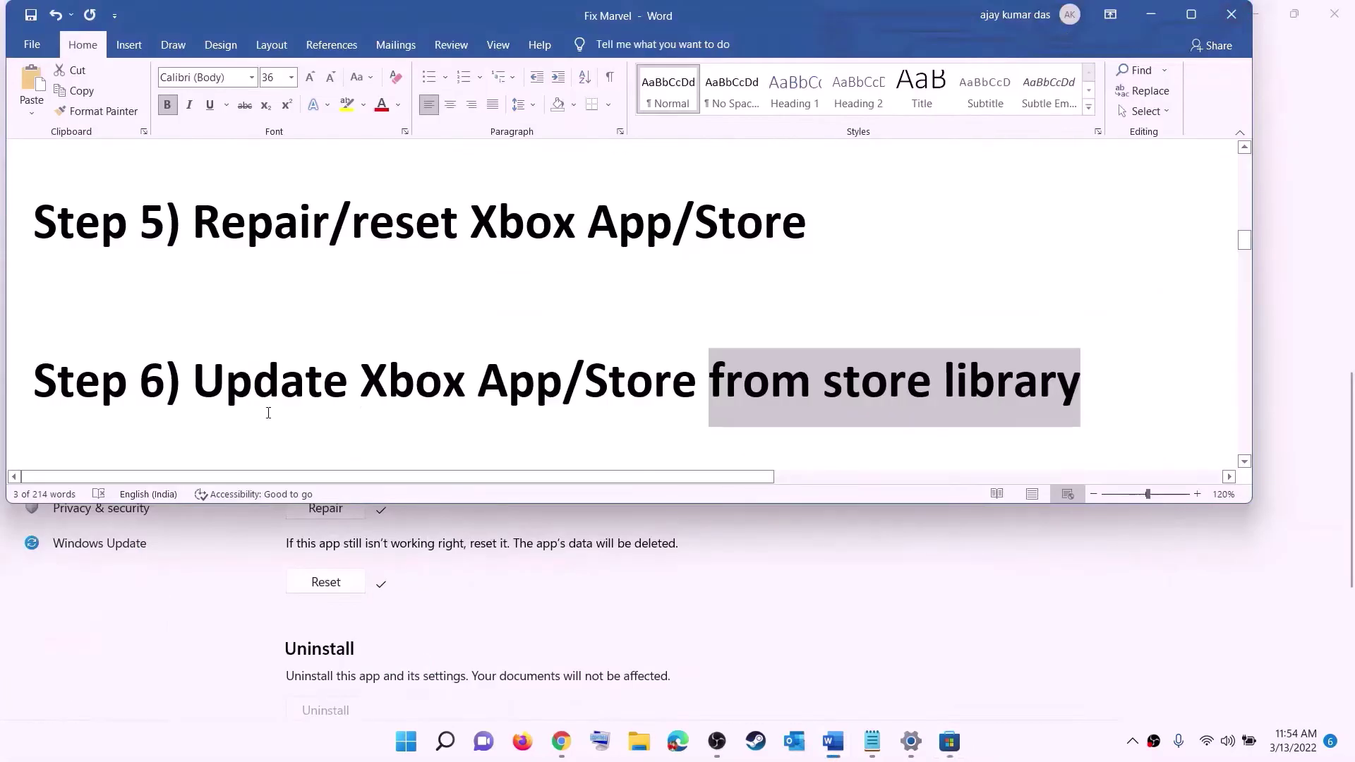
- Copy the Xbox Identity Provider link from checklist Step 7 and open it in Chrome
scroll(268, 408, "down", 2)
scroll(269, 408, "down", 1)
left_click_drag(335, 337, 908, 337)
scroll(442, 378, "down", 3)
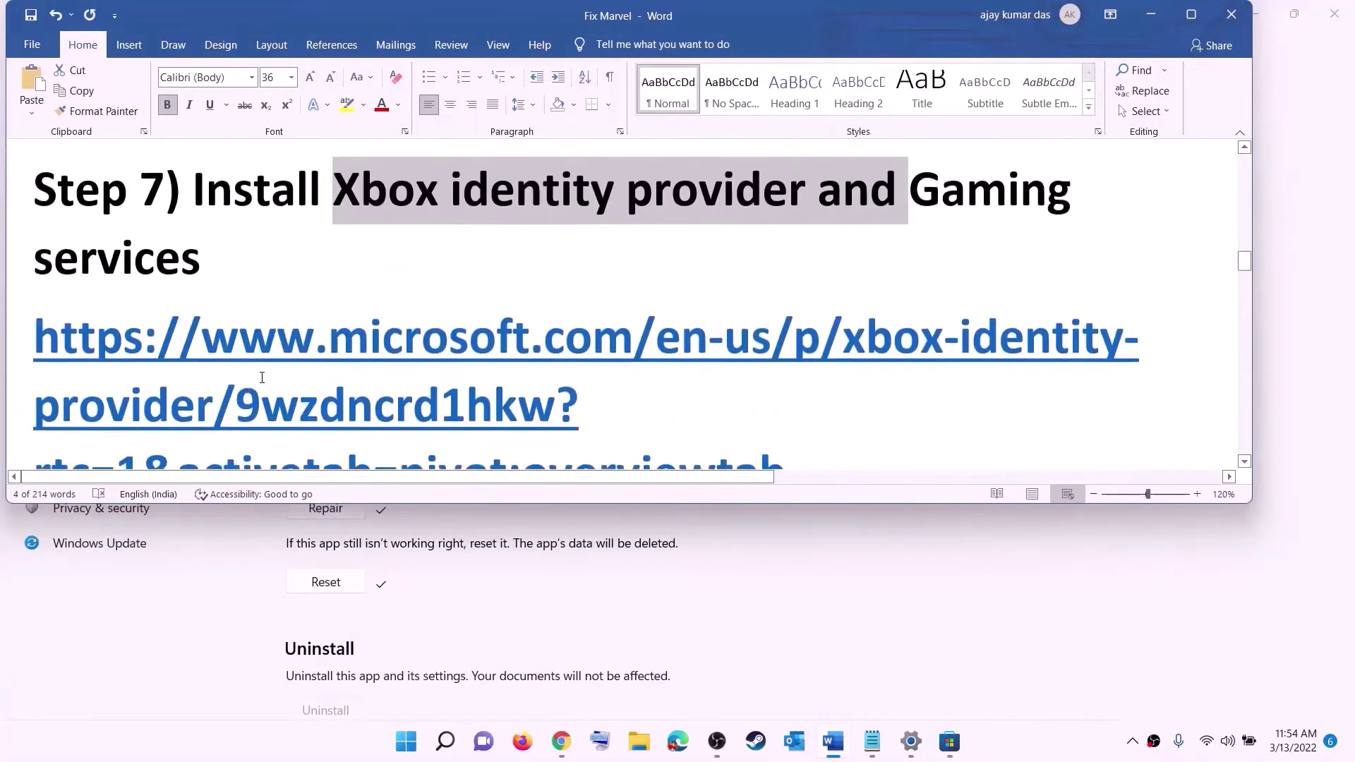
scroll(442, 378, "down", 1)
left_click_drag(739, 355, 35, 211)
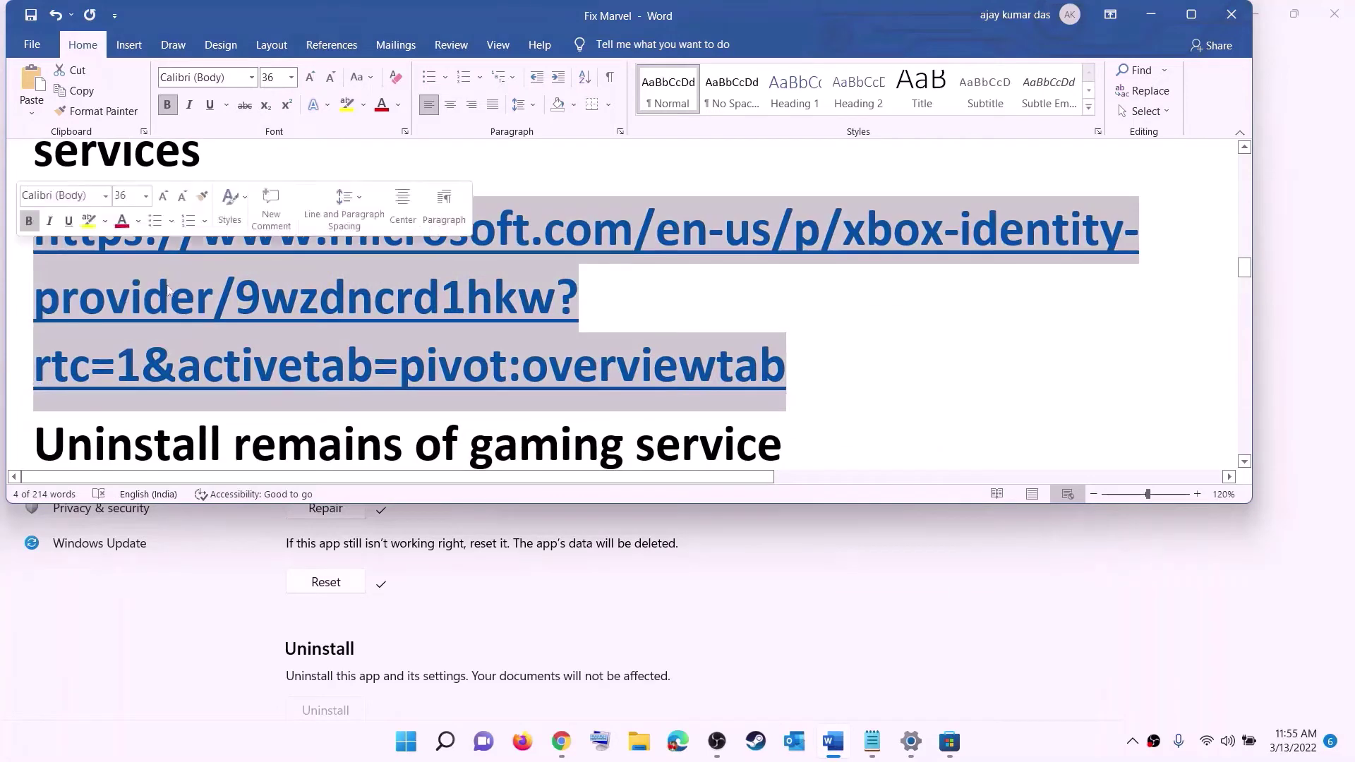
right_click(233, 281)
left_click(243, 314)
left_click(561, 741)
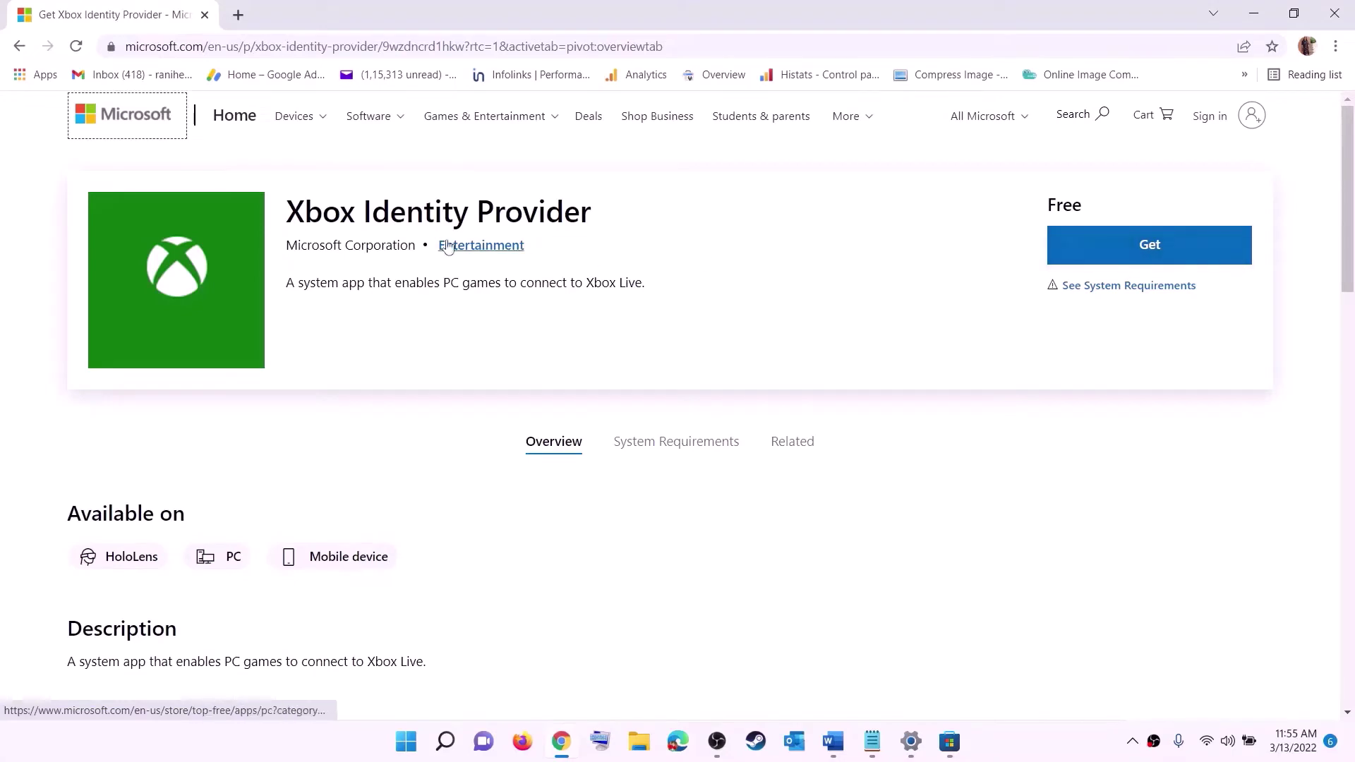
- Get Xbox Identity Provider, letting the page open it in Microsoft Store, then return to Chrome
left_click(1134, 248)
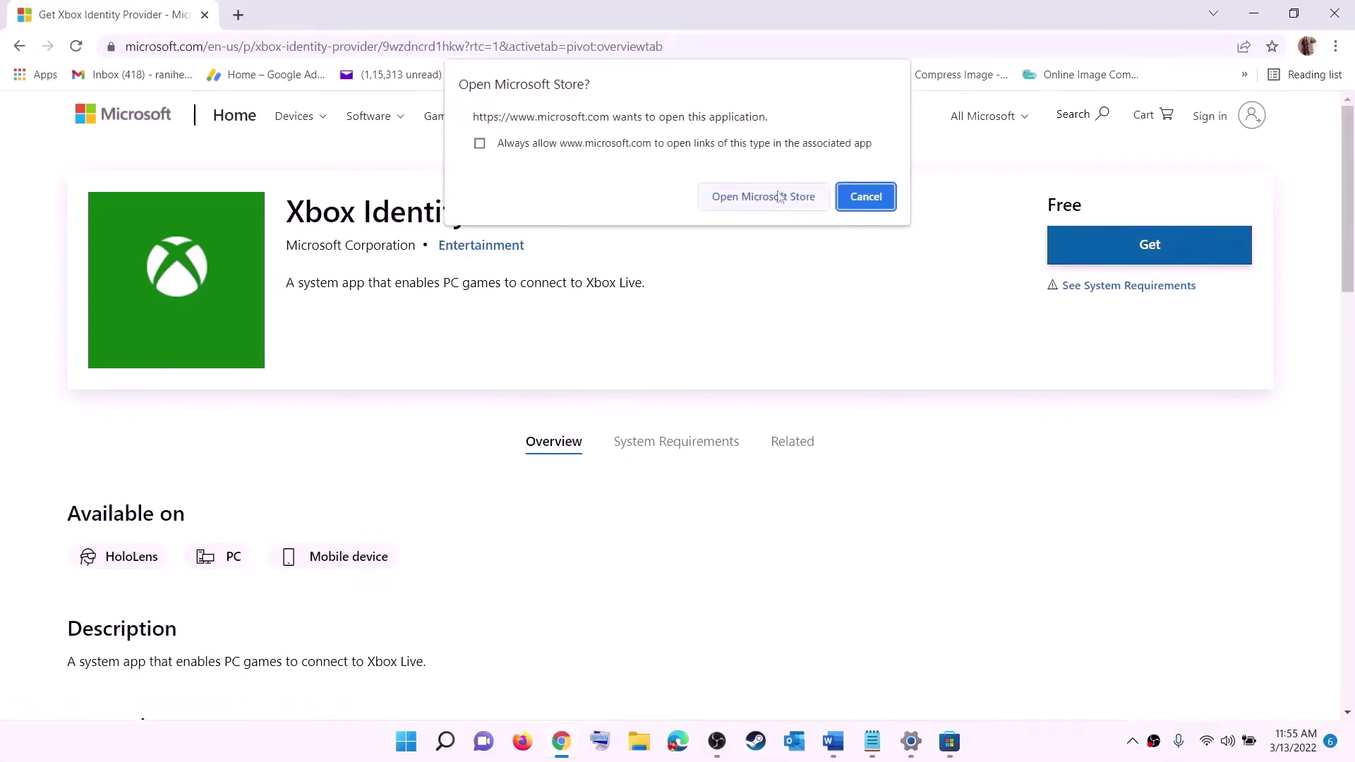
left_click(756, 202)
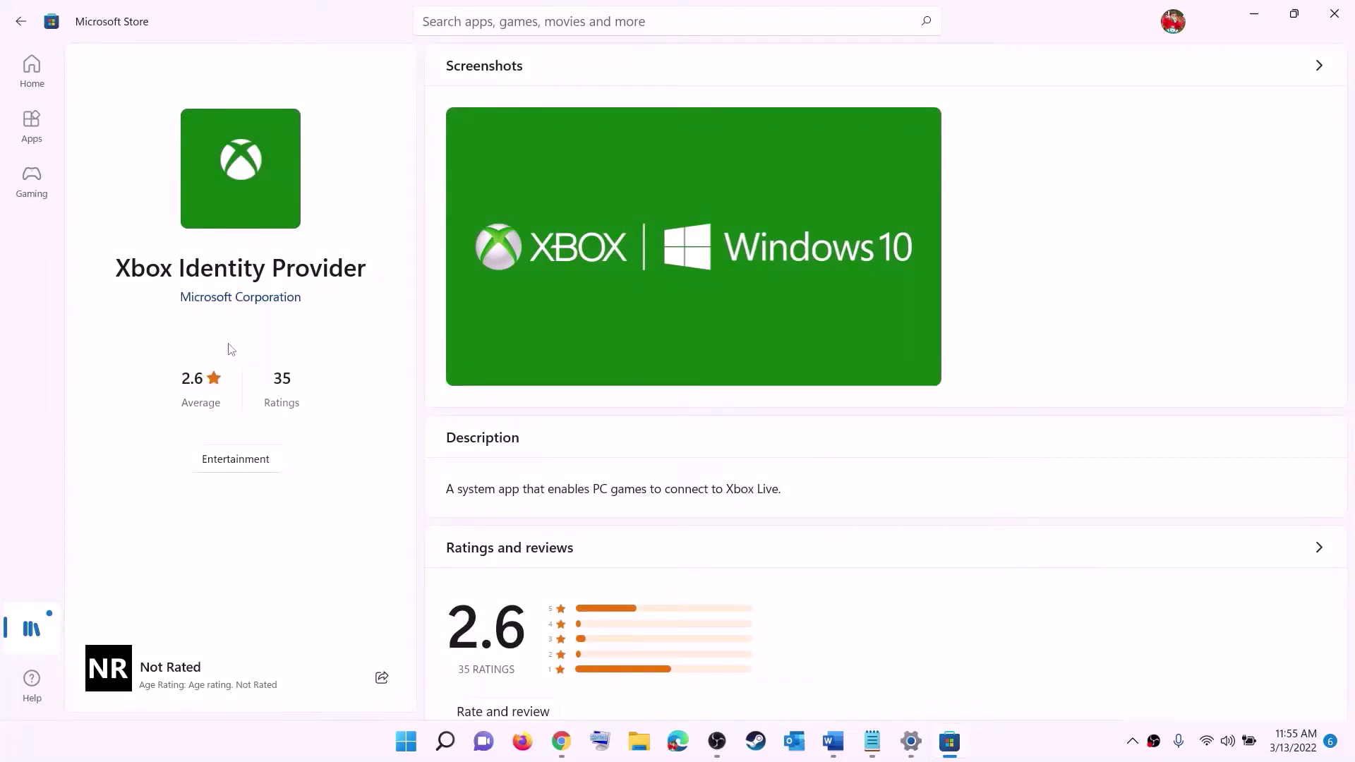
left_click_drag(133, 276, 366, 261)
left_click(243, 342)
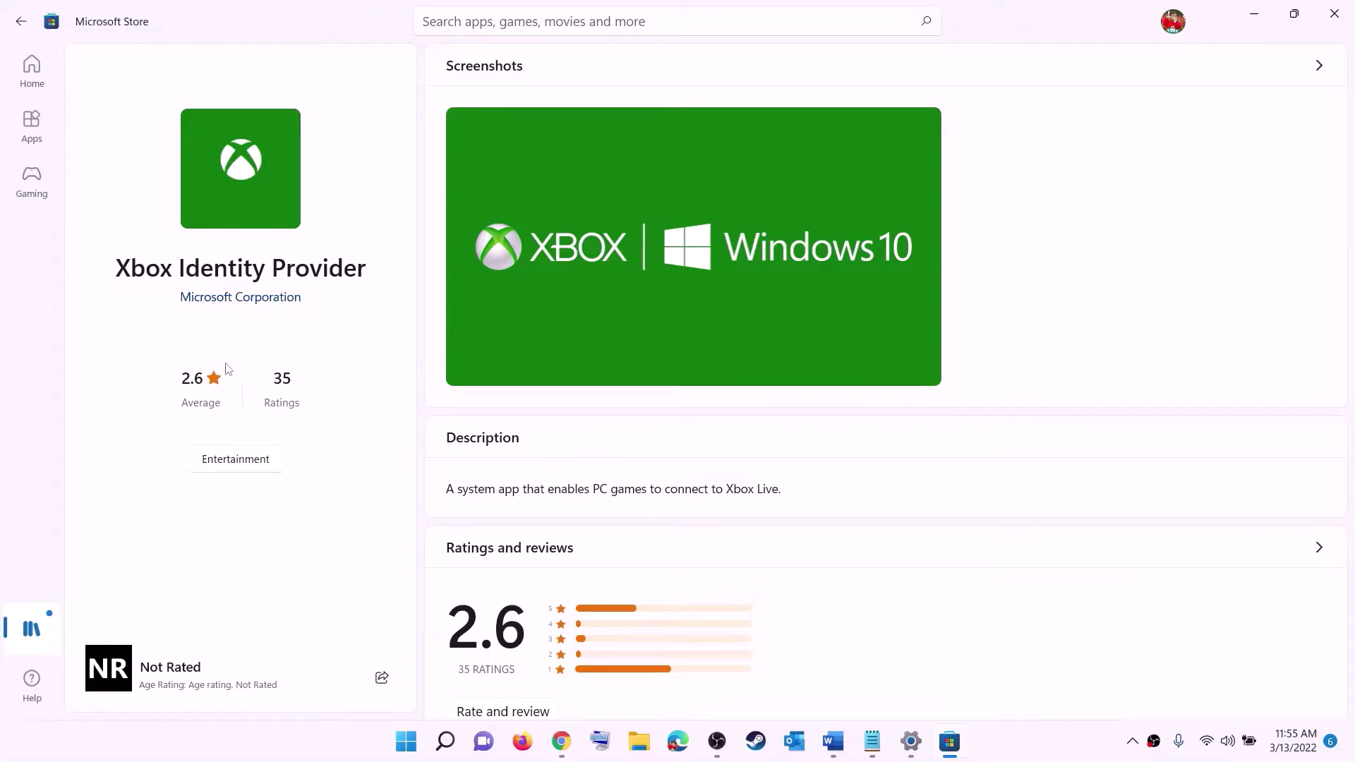
key("alt+Tab")
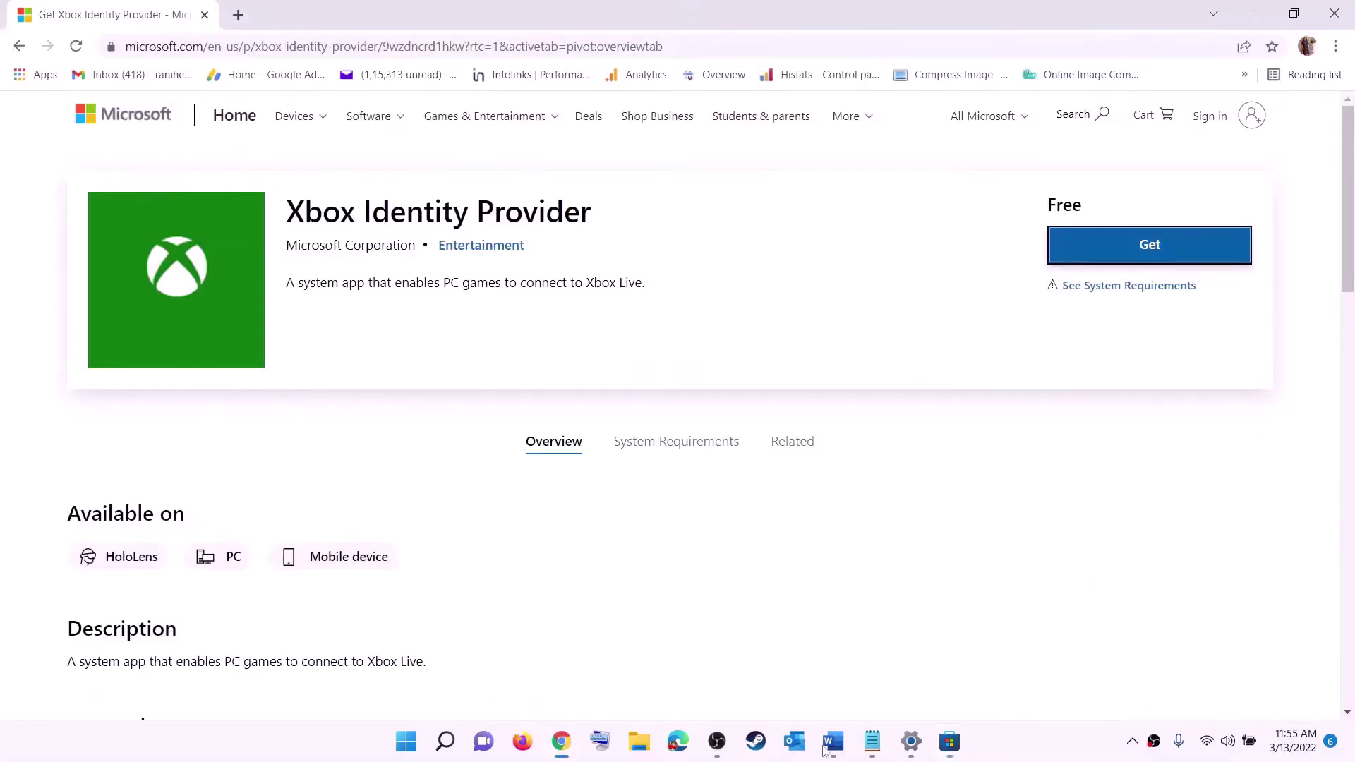
- Copy the Gaming Services removal command from the Word checklist
left_click(831, 742)
scroll(391, 339, "down", 4)
left_click_drag(521, 350, 33, 272)
right_click(147, 297)
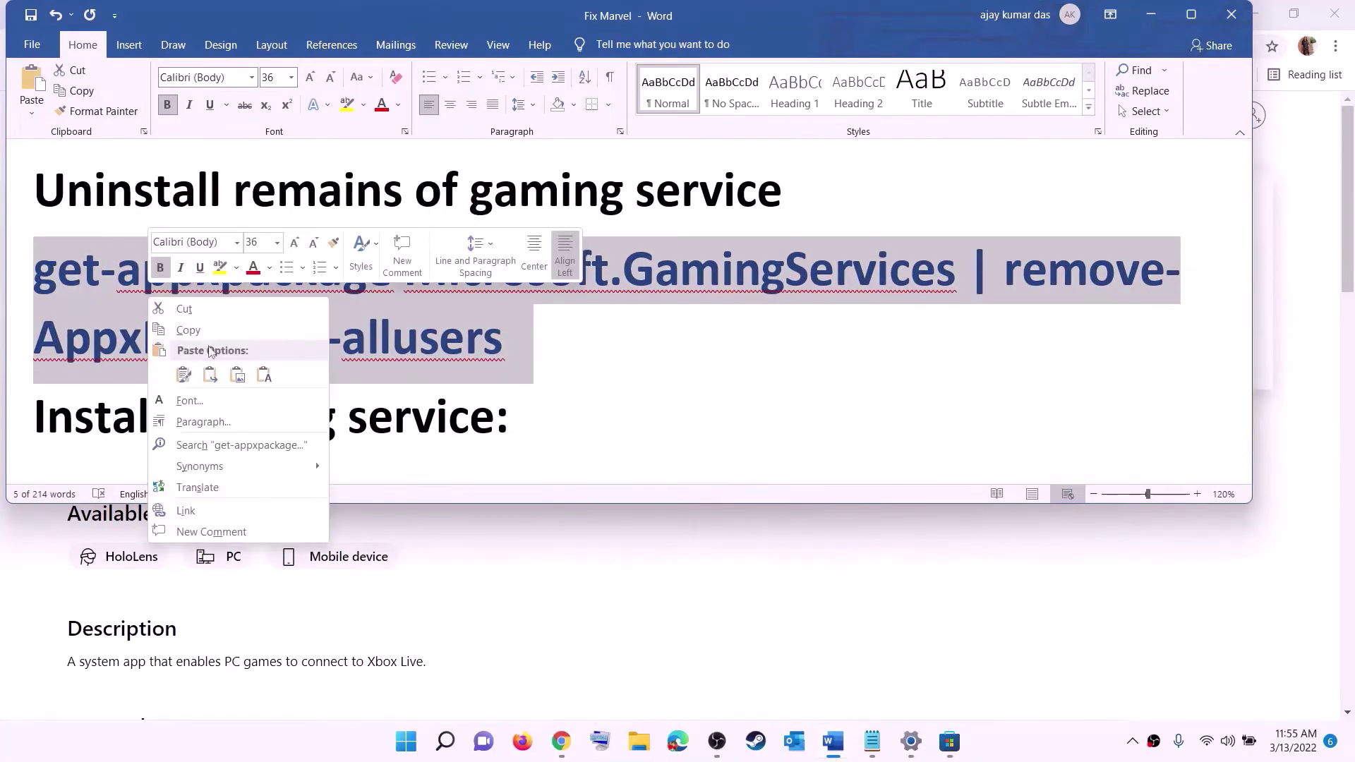
left_click(199, 331)
- Run Windows PowerShell as administrator and paste the Microsoft.GamingServices remove-AppxPackage -allusers command
left_click(408, 747)
type("p")
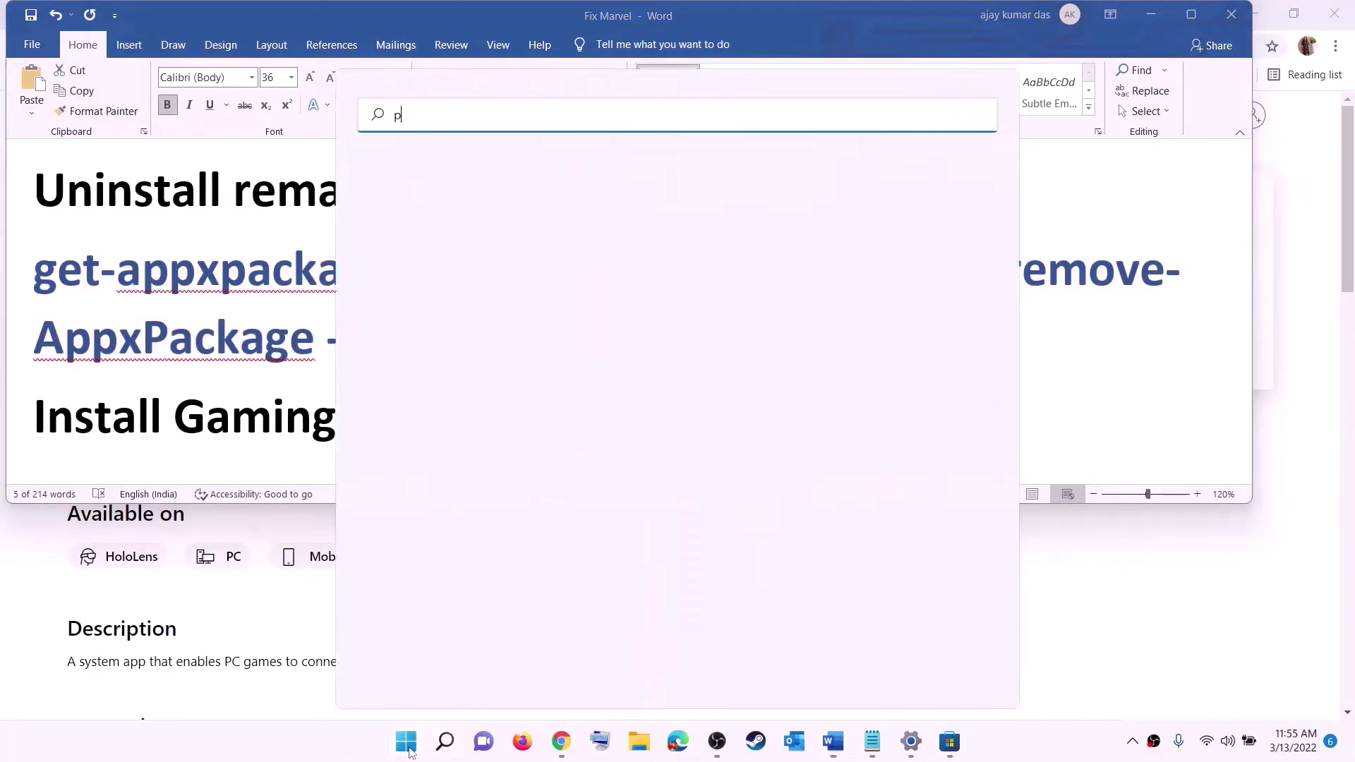
type("owersh")
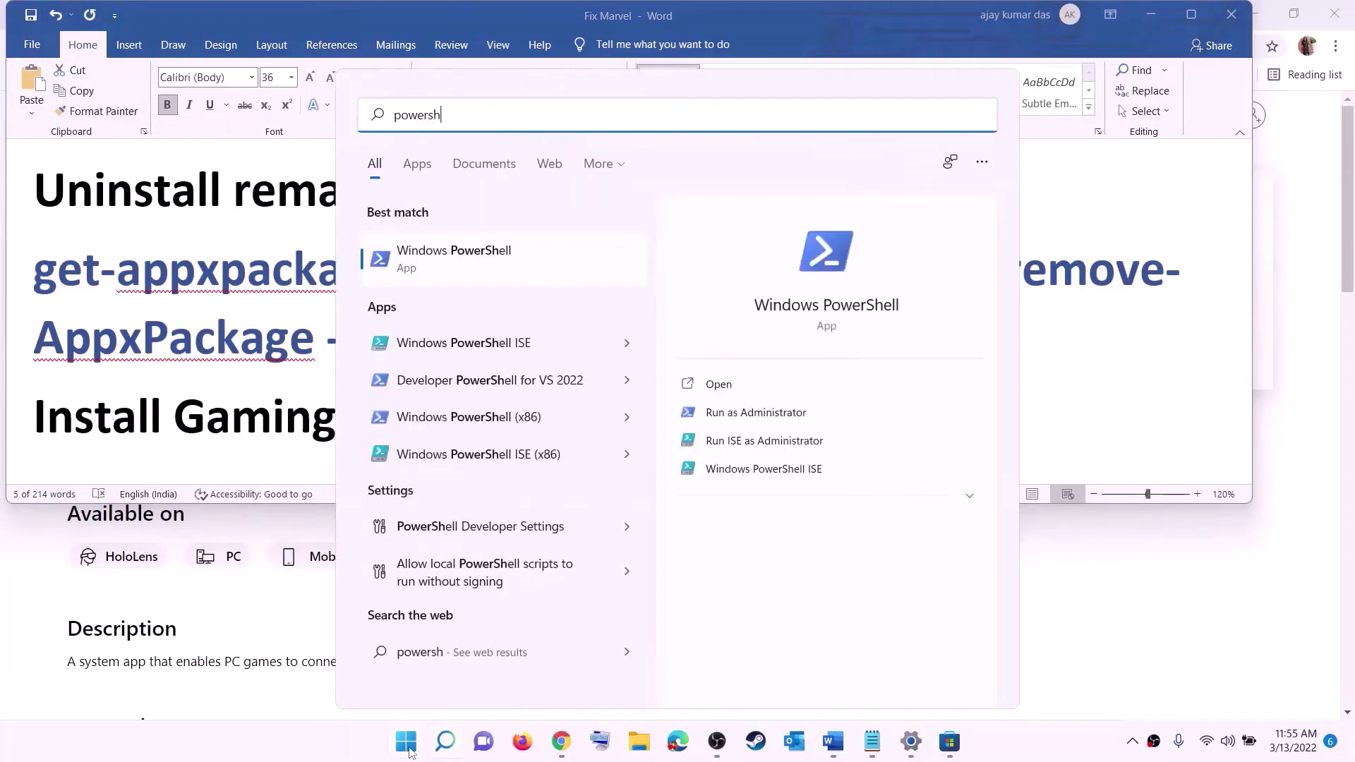
type("ell")
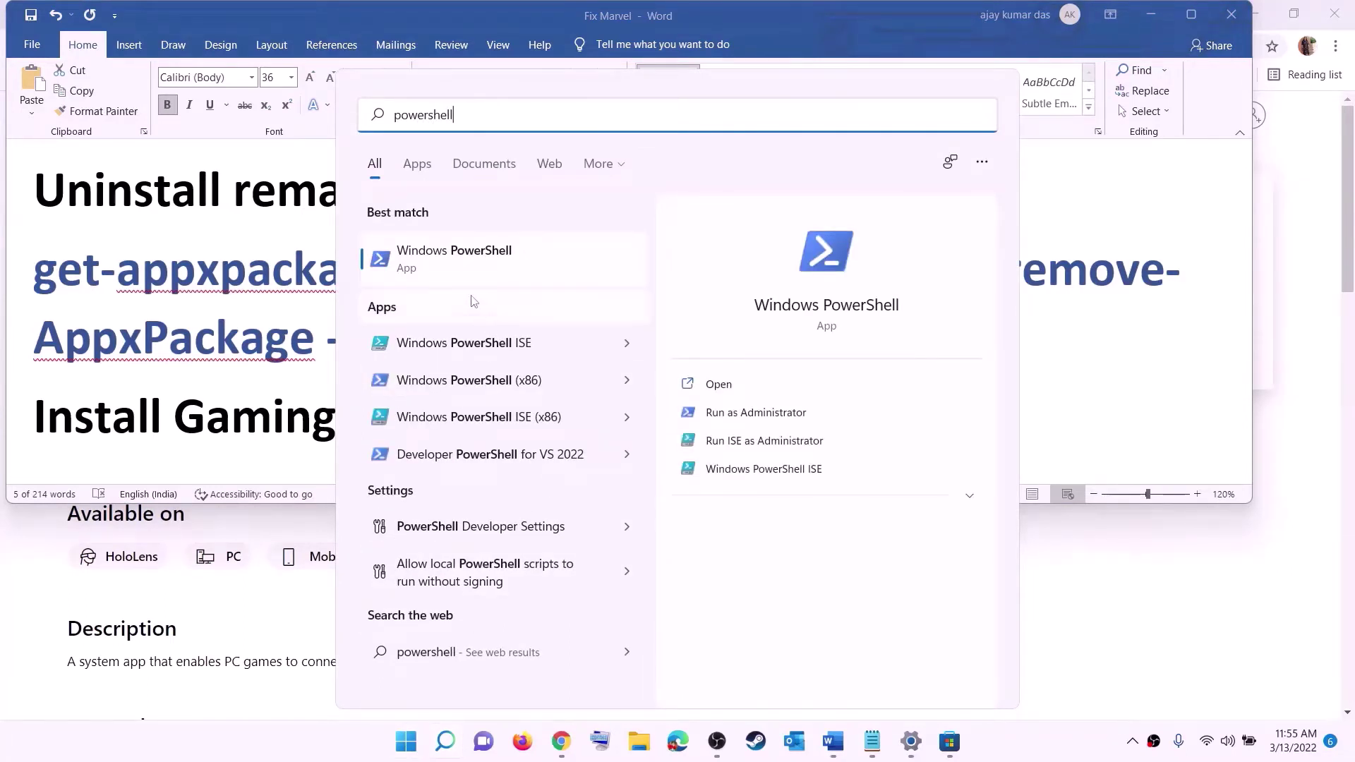
right_click(465, 275)
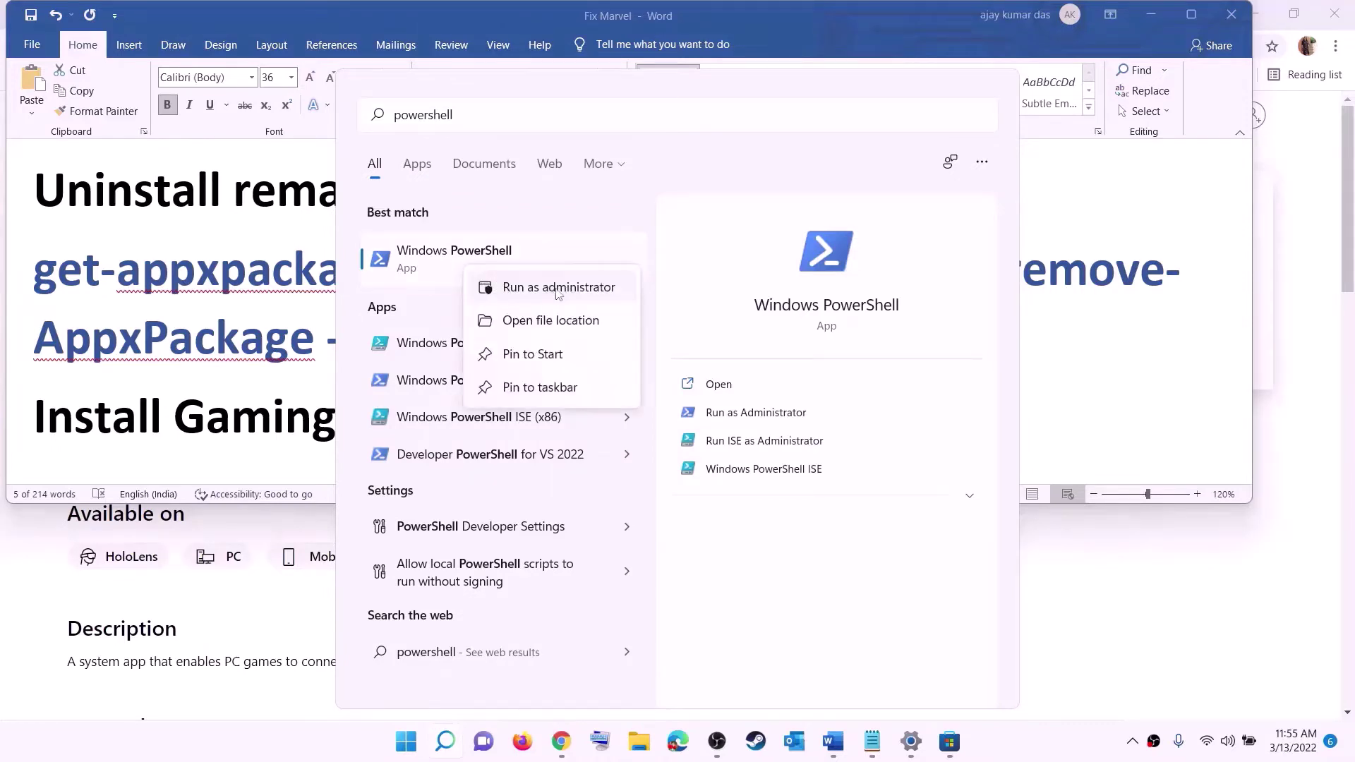
left_click(566, 292)
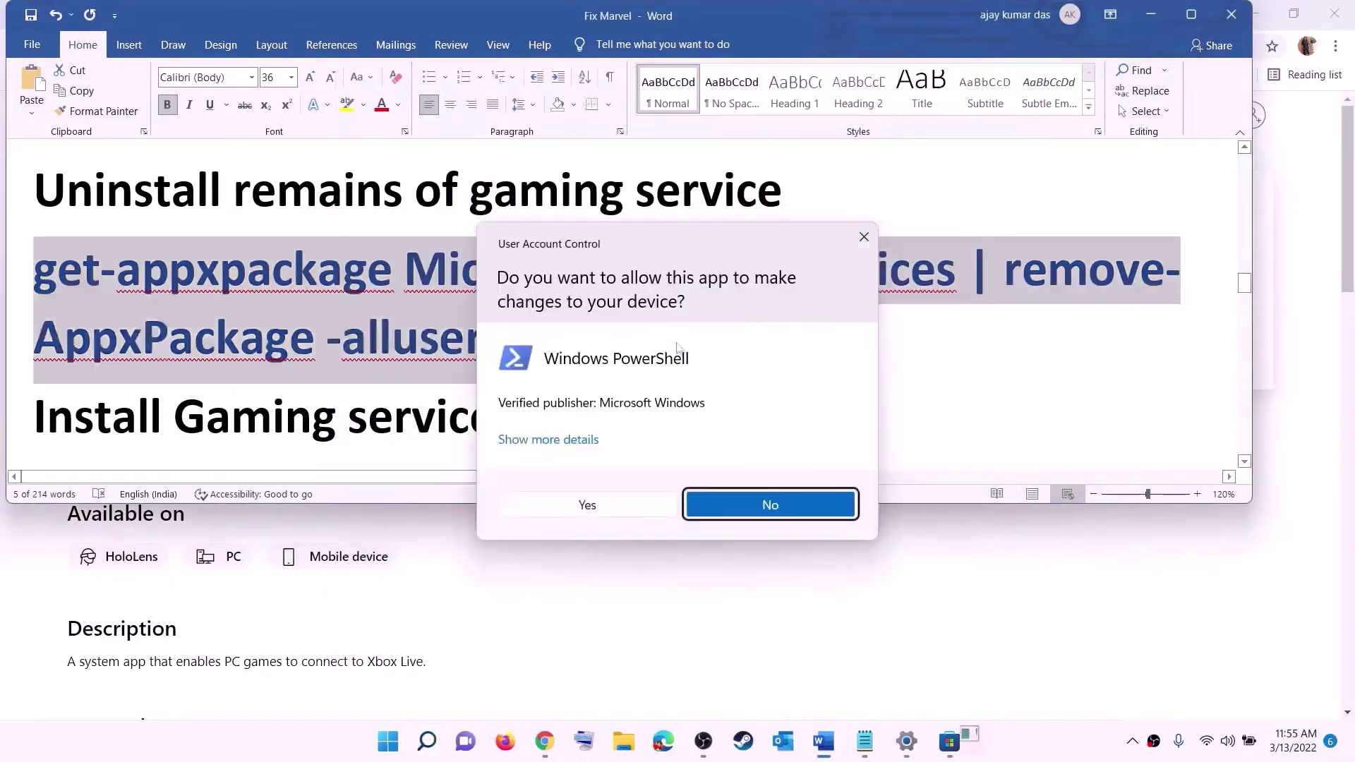
left_click(591, 506)
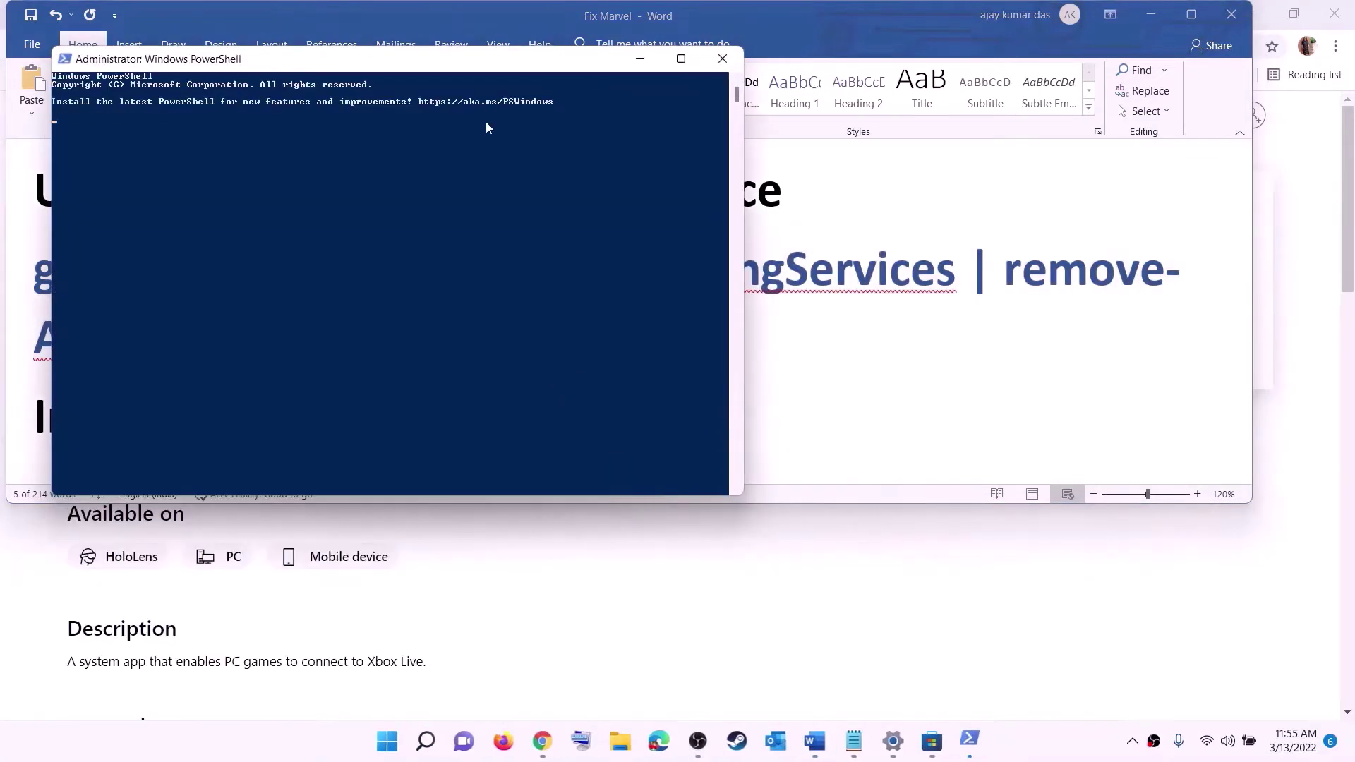
left_click_drag(492, 66, 632, 153)
key("ctrl+v")
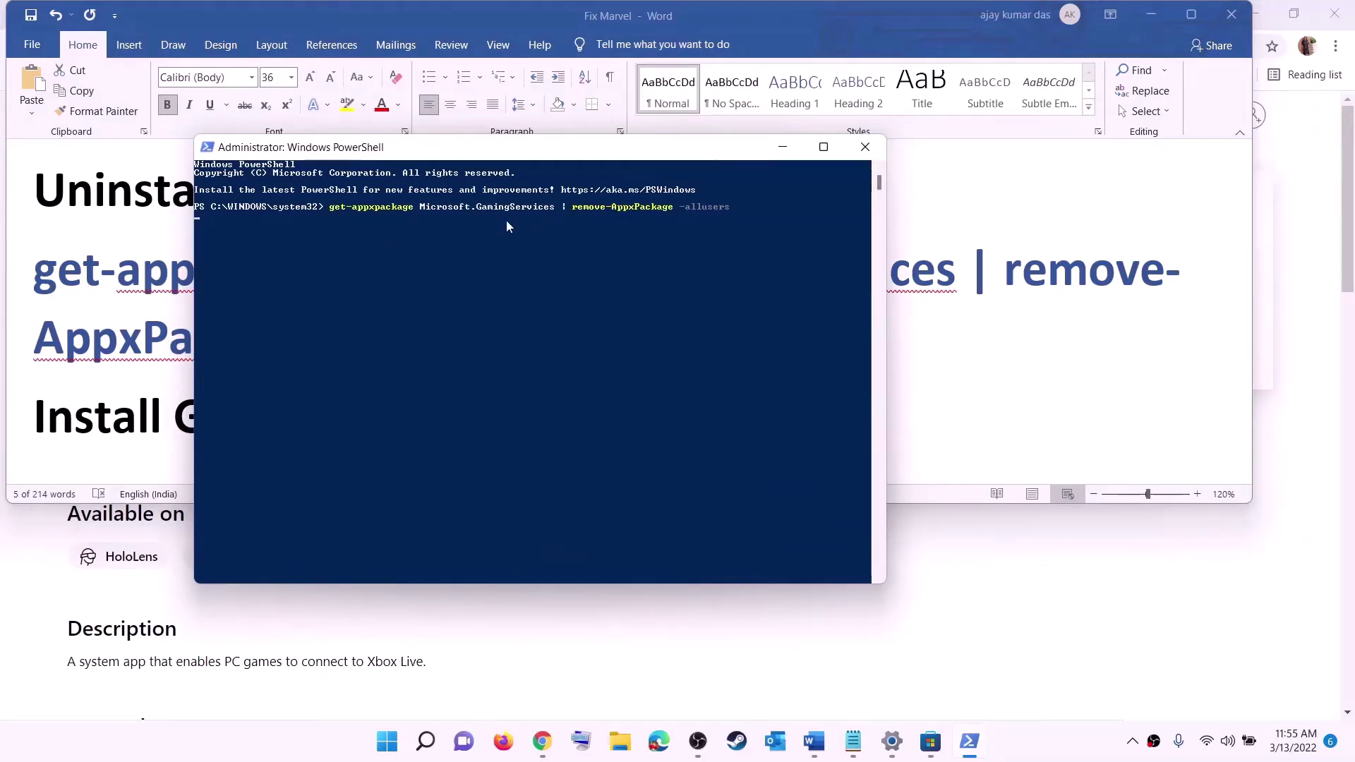
- Return to the Word checklist and select the next Store install command
left_click(176, 329)
scroll(353, 317, "down", 3)
left_click_drag(706, 369, 2, 321)
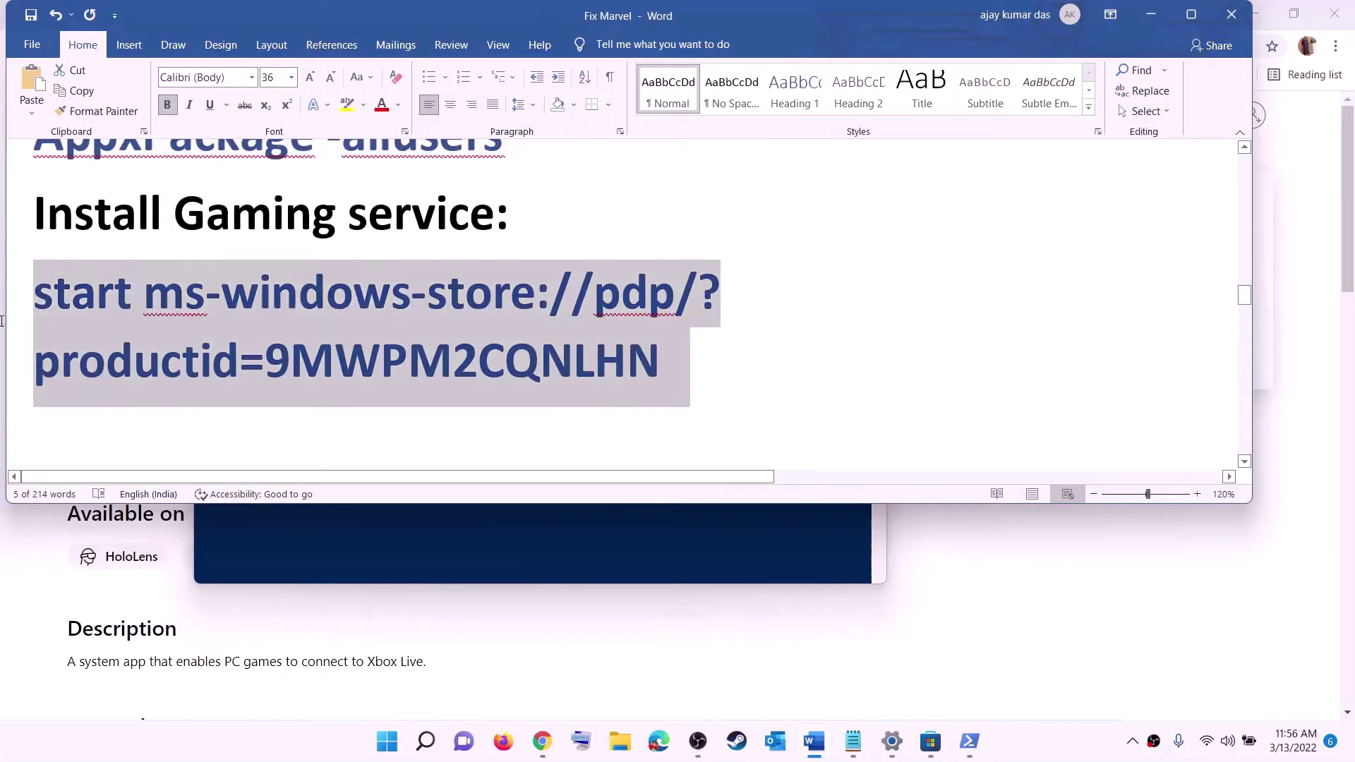
- Run the copied ms-windows-store:// command in PowerShell and approve installing Gaming Services
right_click(148, 321)
left_click(184, 351)
left_click(405, 536)
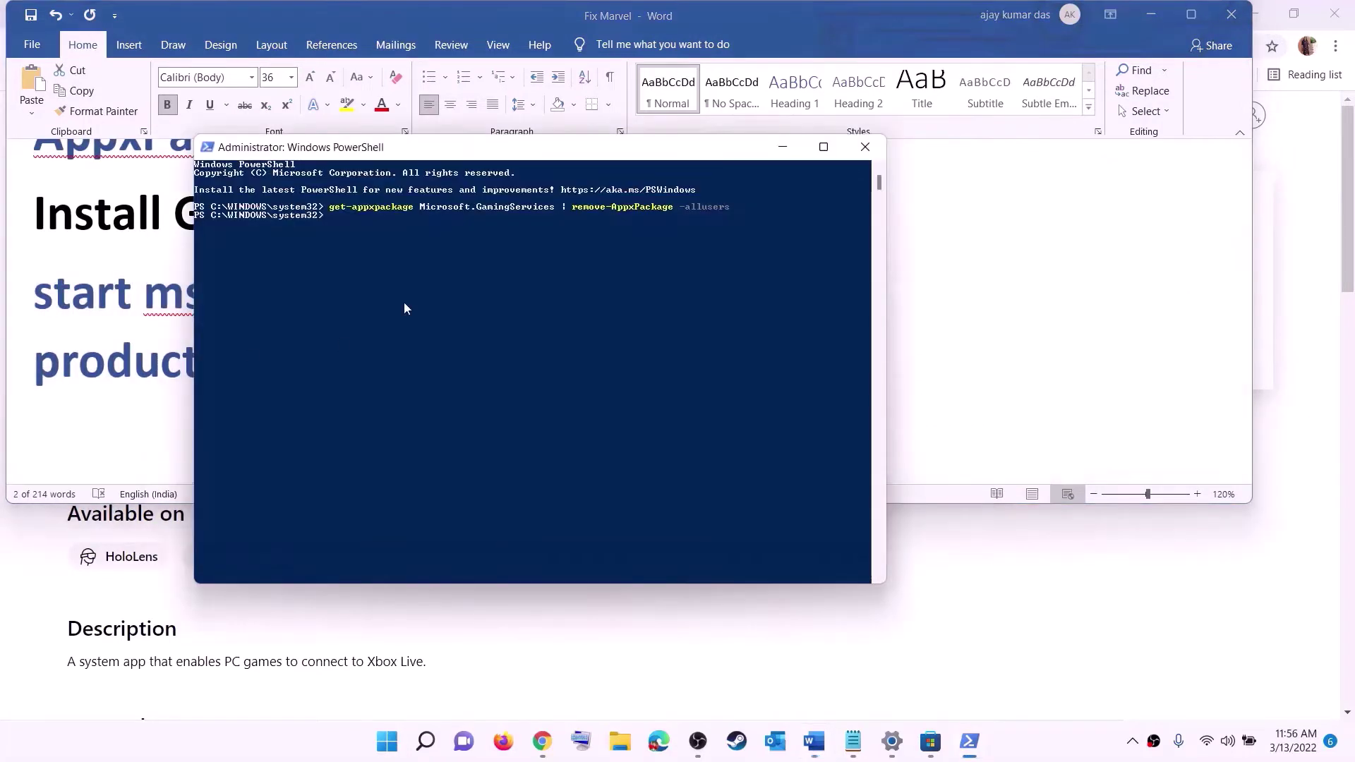
right_click(405, 308)
key("Return")
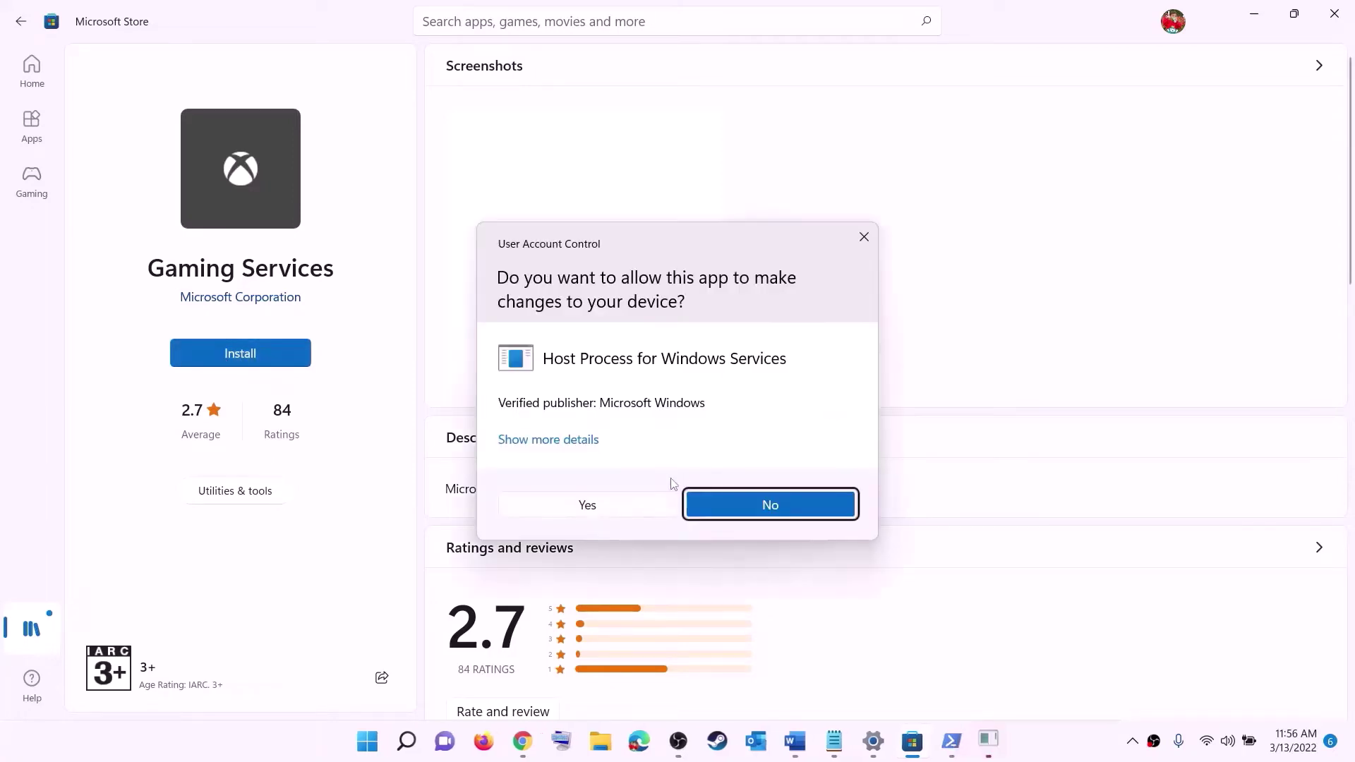
left_click(601, 513)
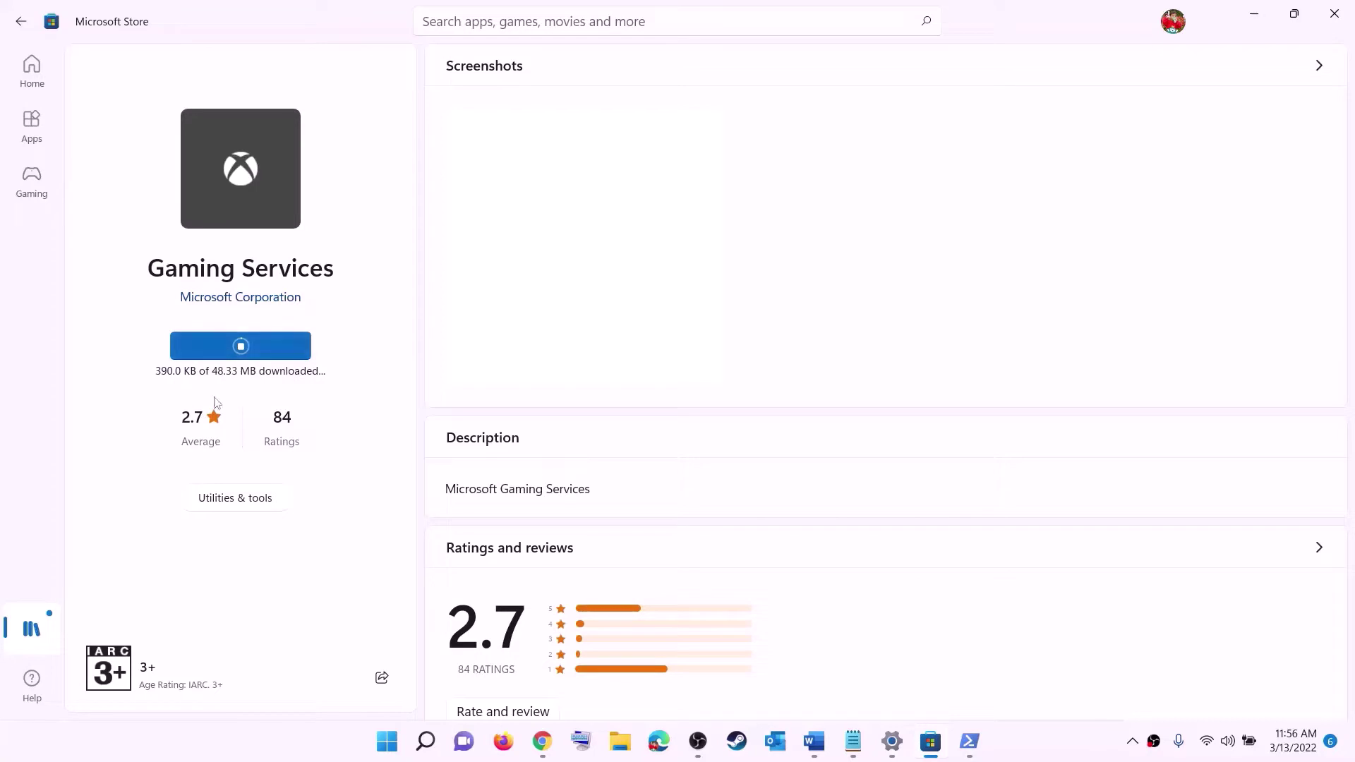
left_click(814, 742)
scroll(450, 365, "down", 3)
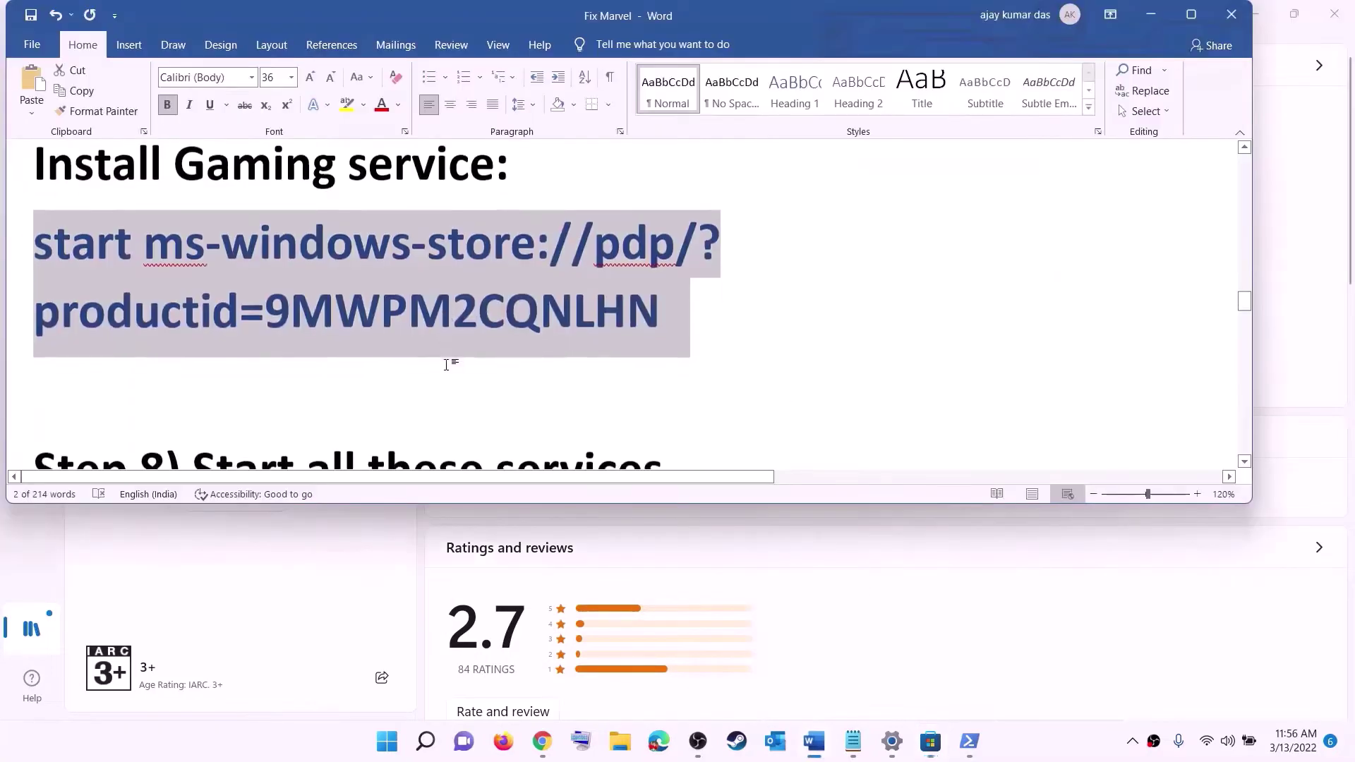
- Open Services and apply Automatic startup for the IP Helper service
scroll(450, 365, "down", 3)
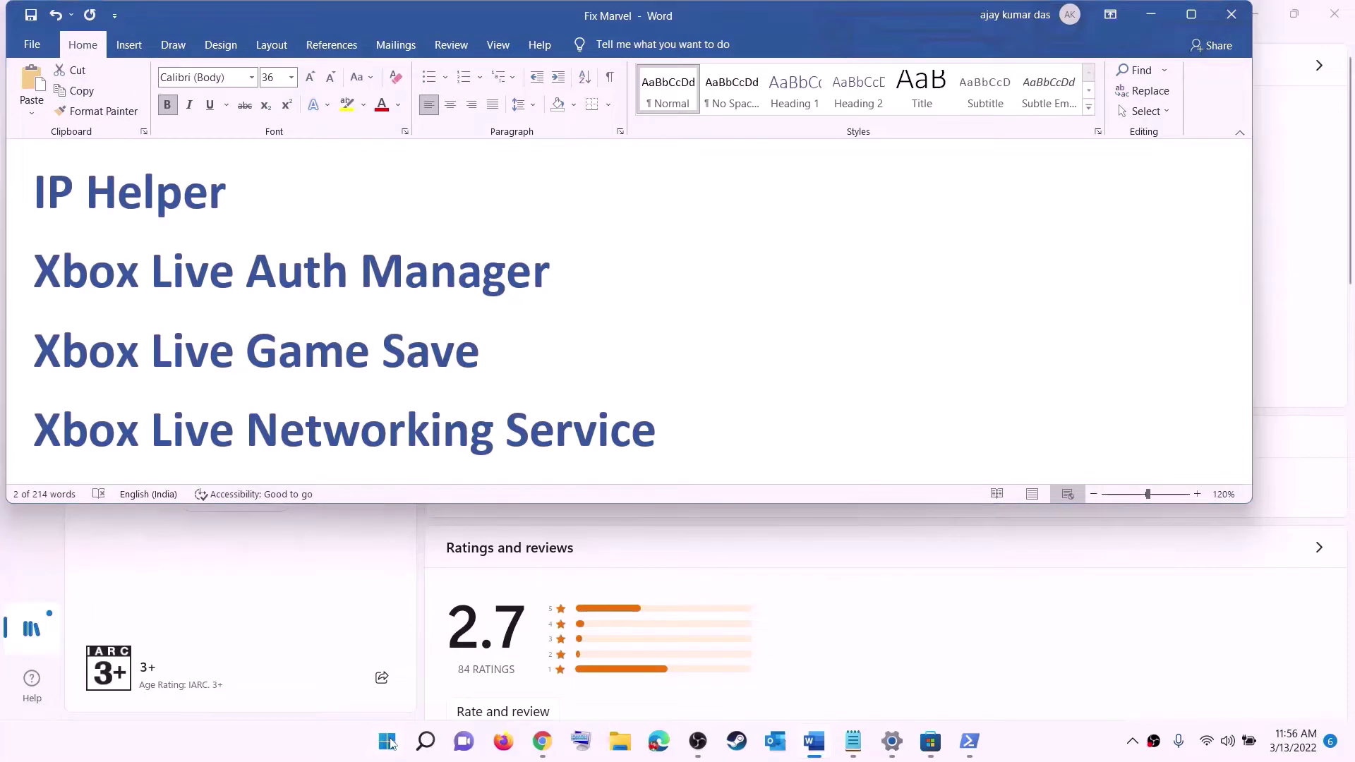
left_click(388, 741)
type("serv")
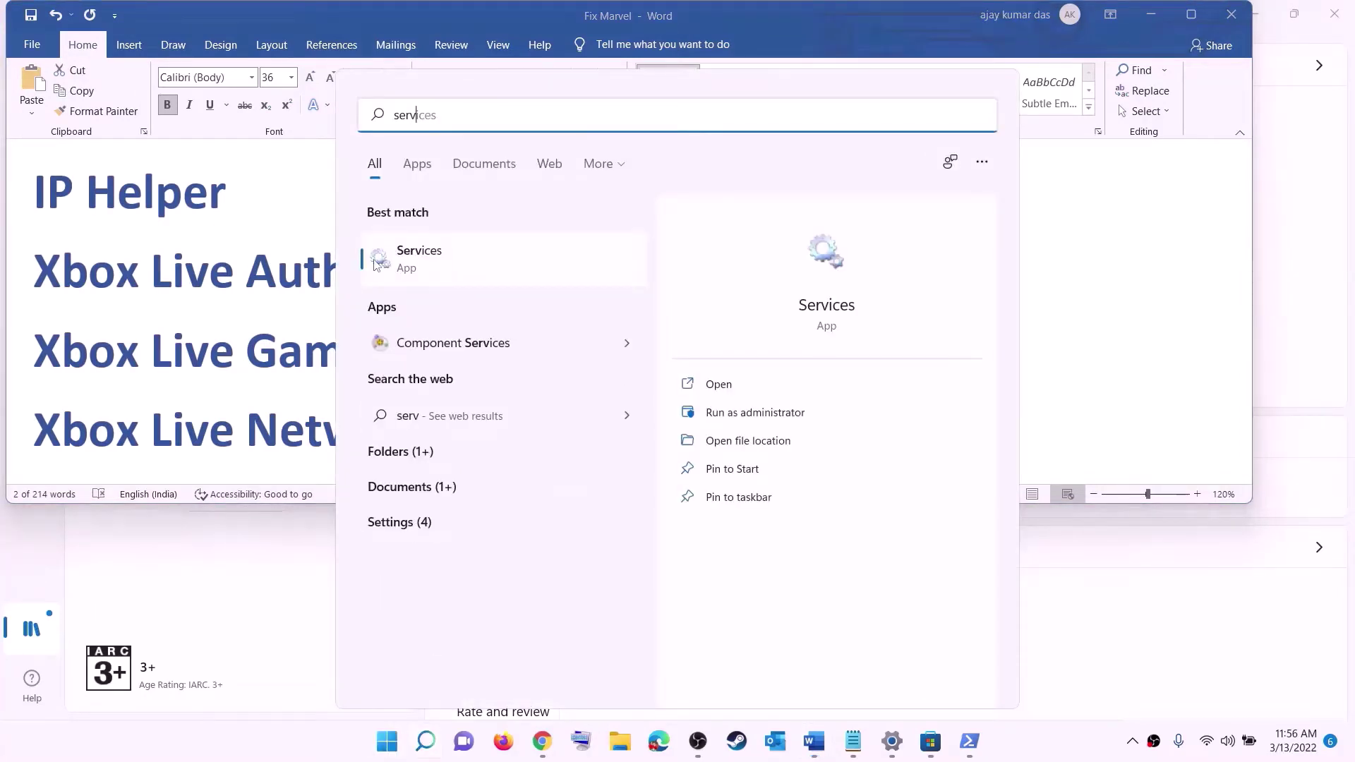
left_click(377, 262)
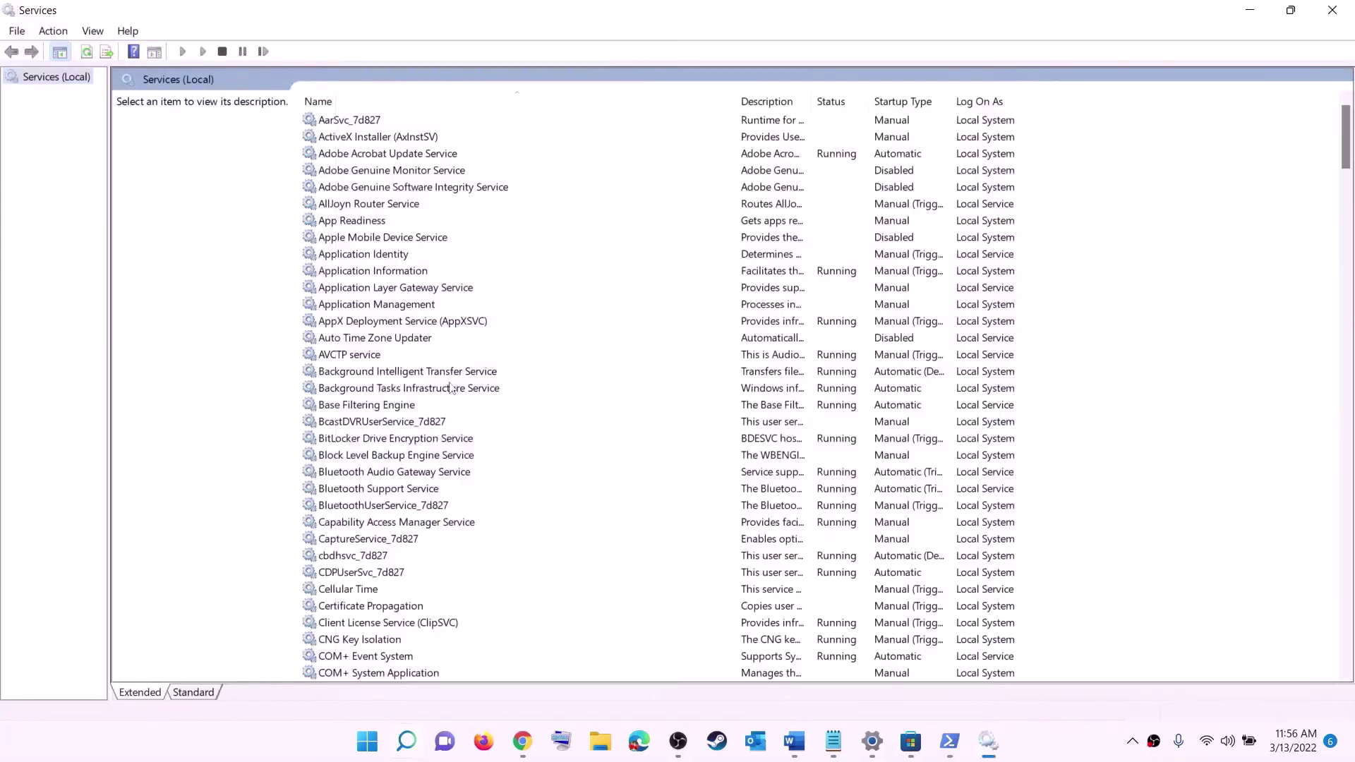
left_click(390, 422)
key("i")
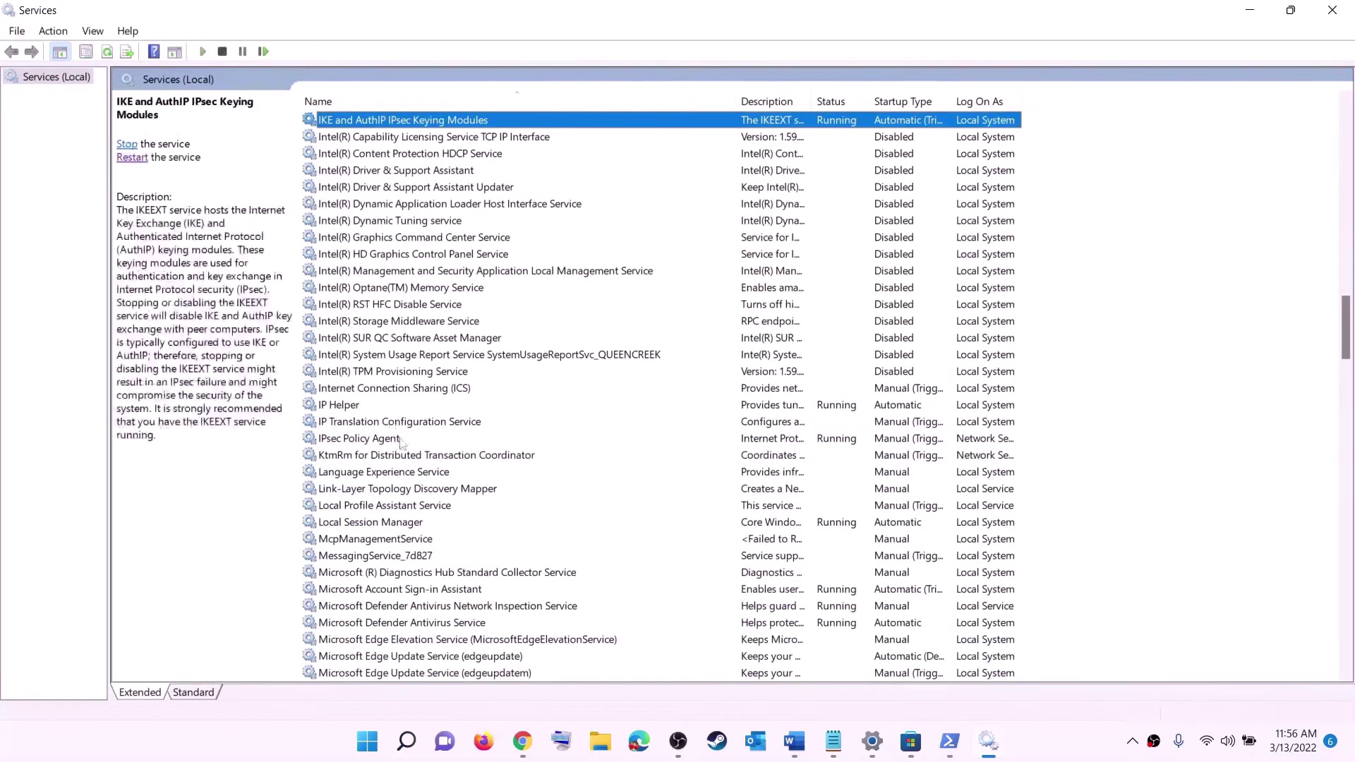
key("p")
double_click(407, 409)
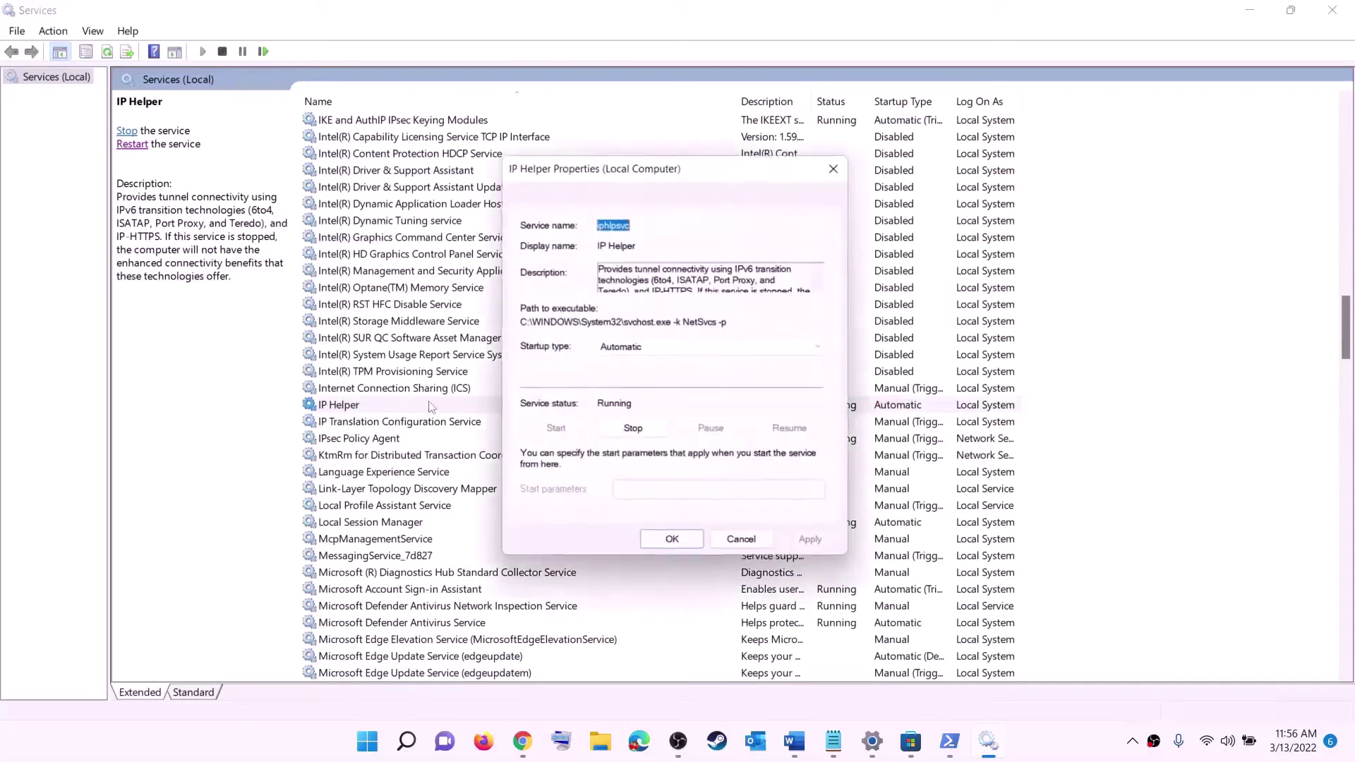
left_click(613, 350)
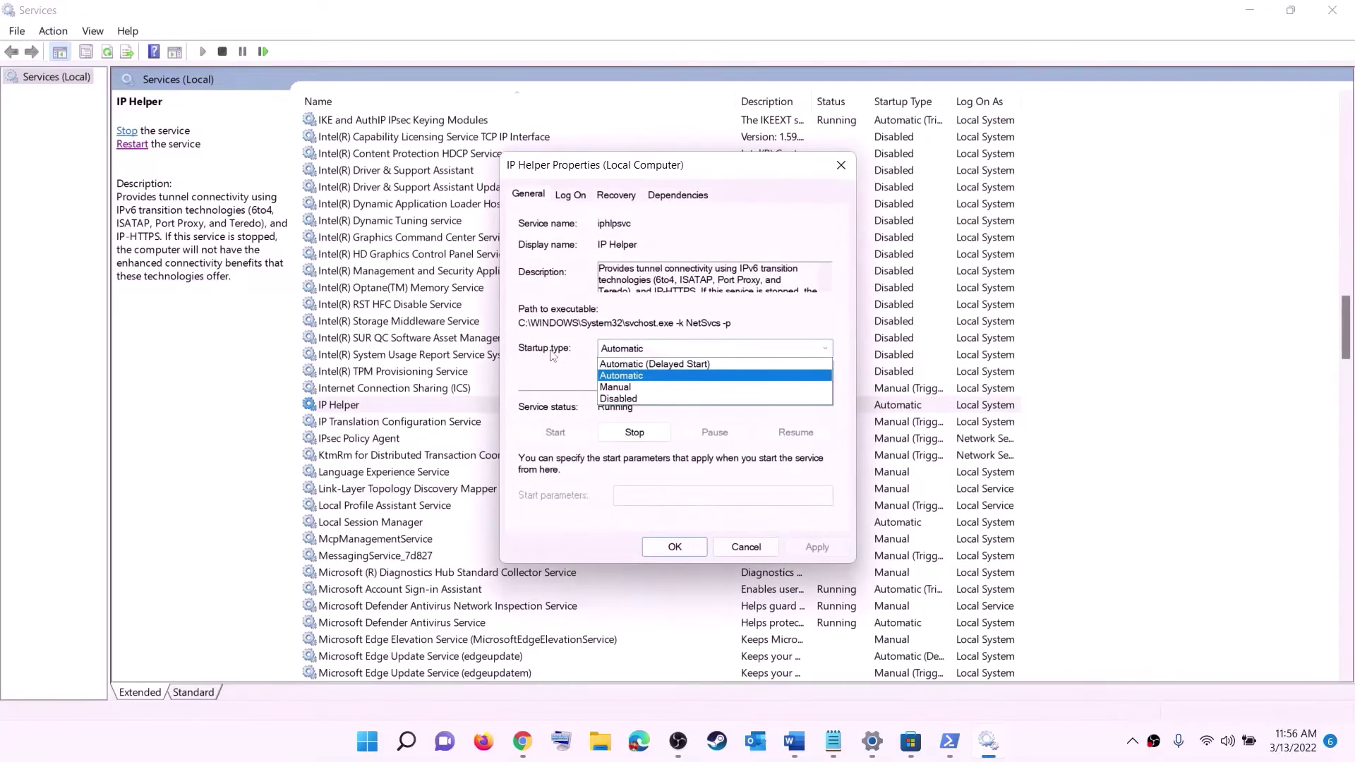
left_click(629, 376)
left_click(808, 551)
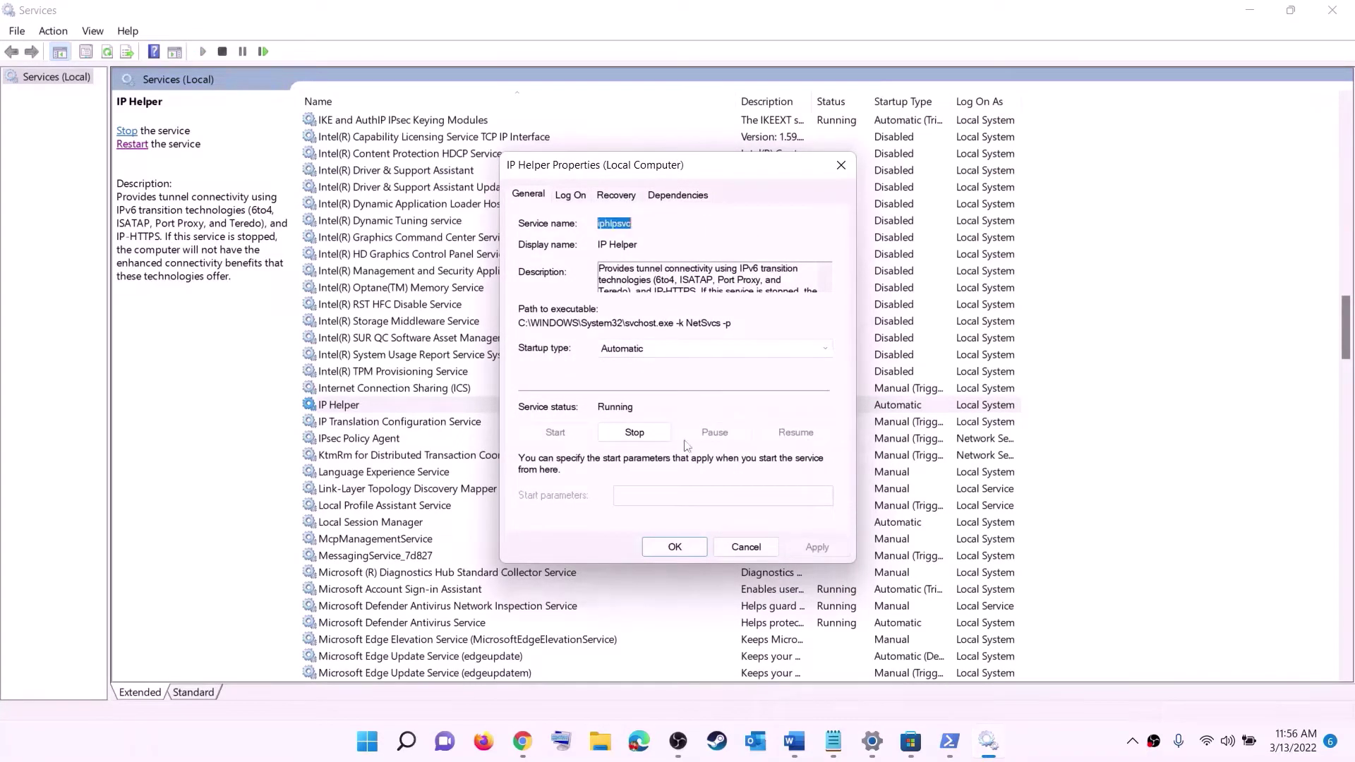
left_click(676, 549)
- Apply Automatic startup for Xbox Accessory Management Service and Xbox Live Auth Manager
left_click(418, 513)
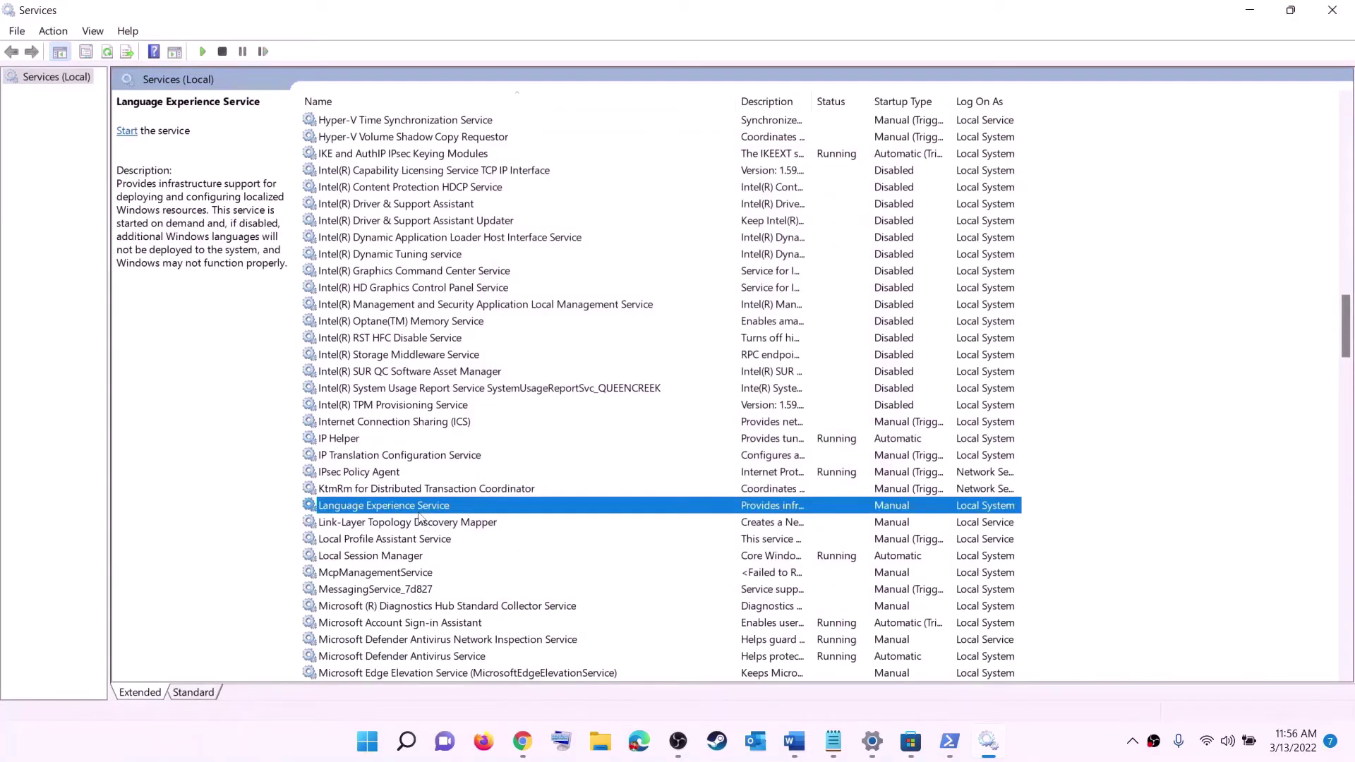
key("x")
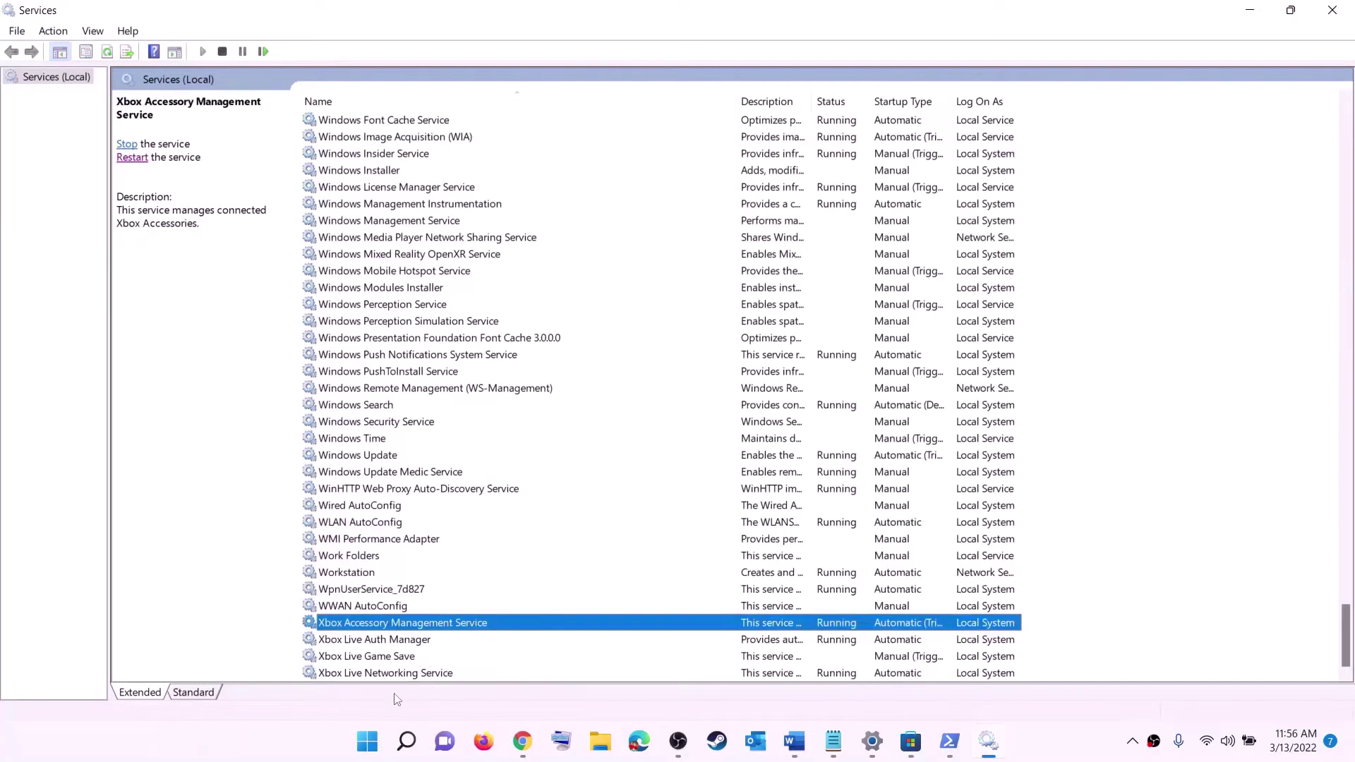
double_click(374, 624)
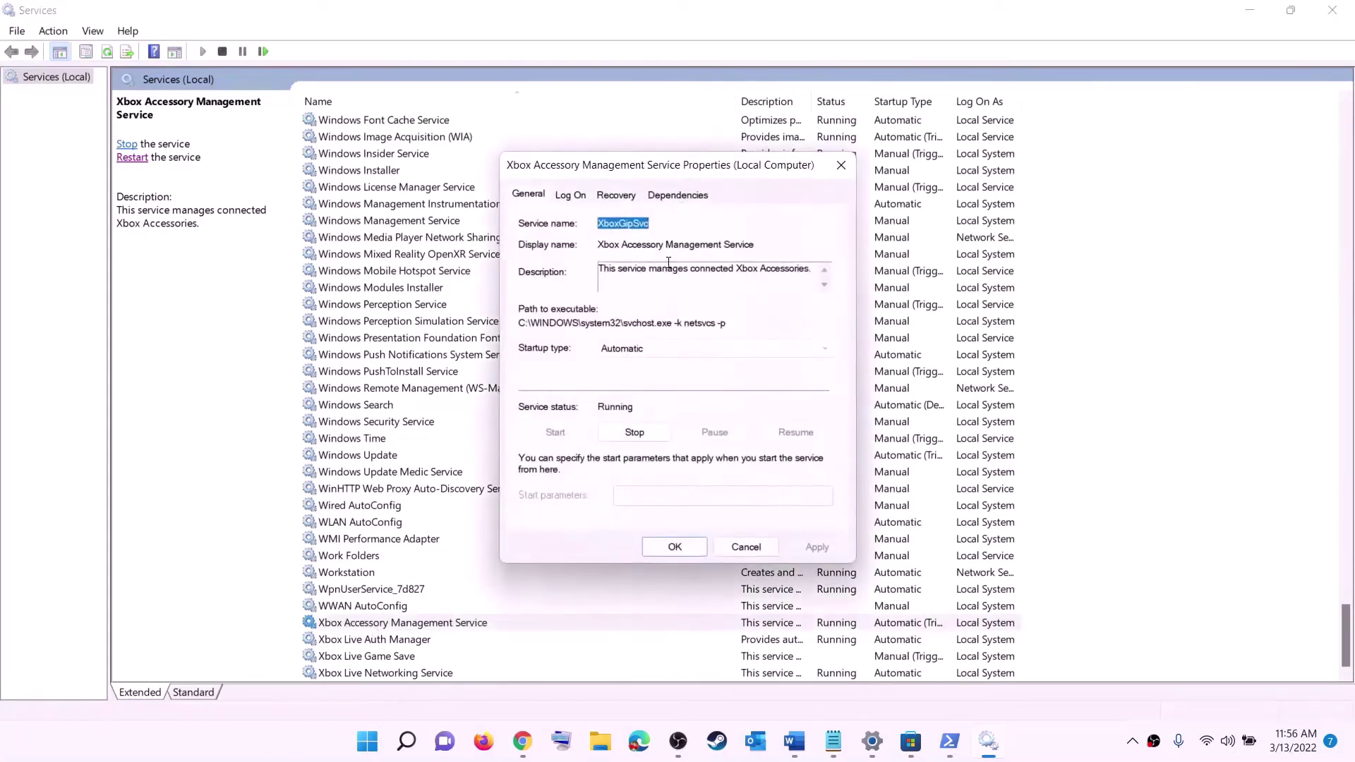
left_click(650, 359)
left_click(646, 361)
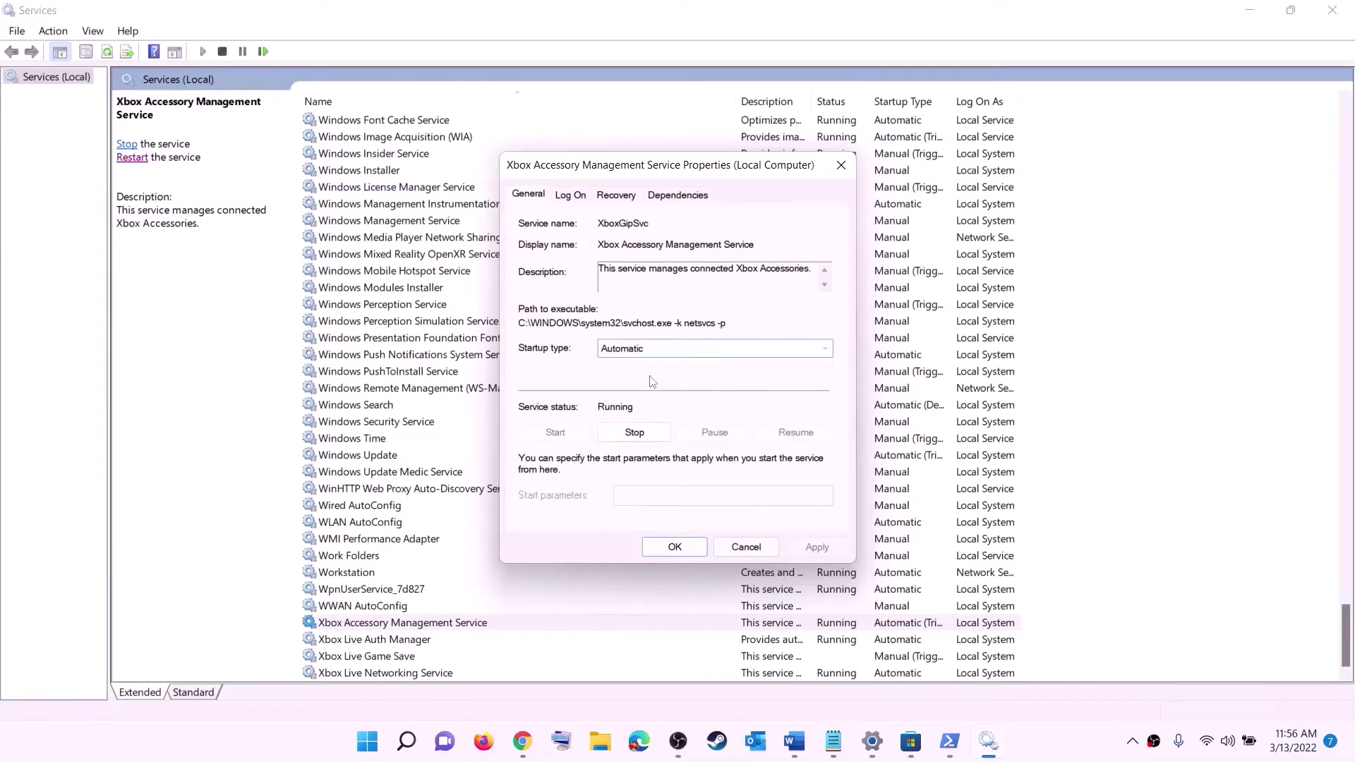
left_click(817, 548)
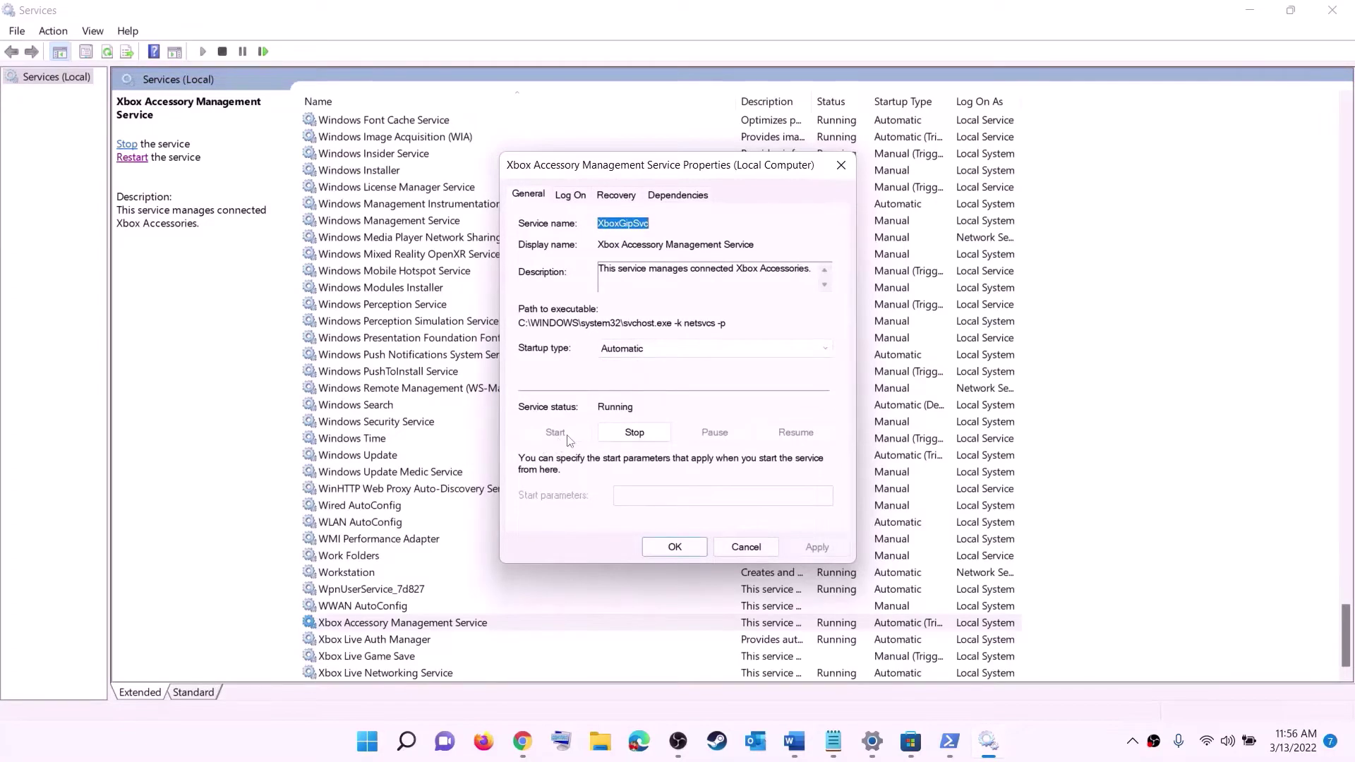
left_click(674, 547)
double_click(375, 640)
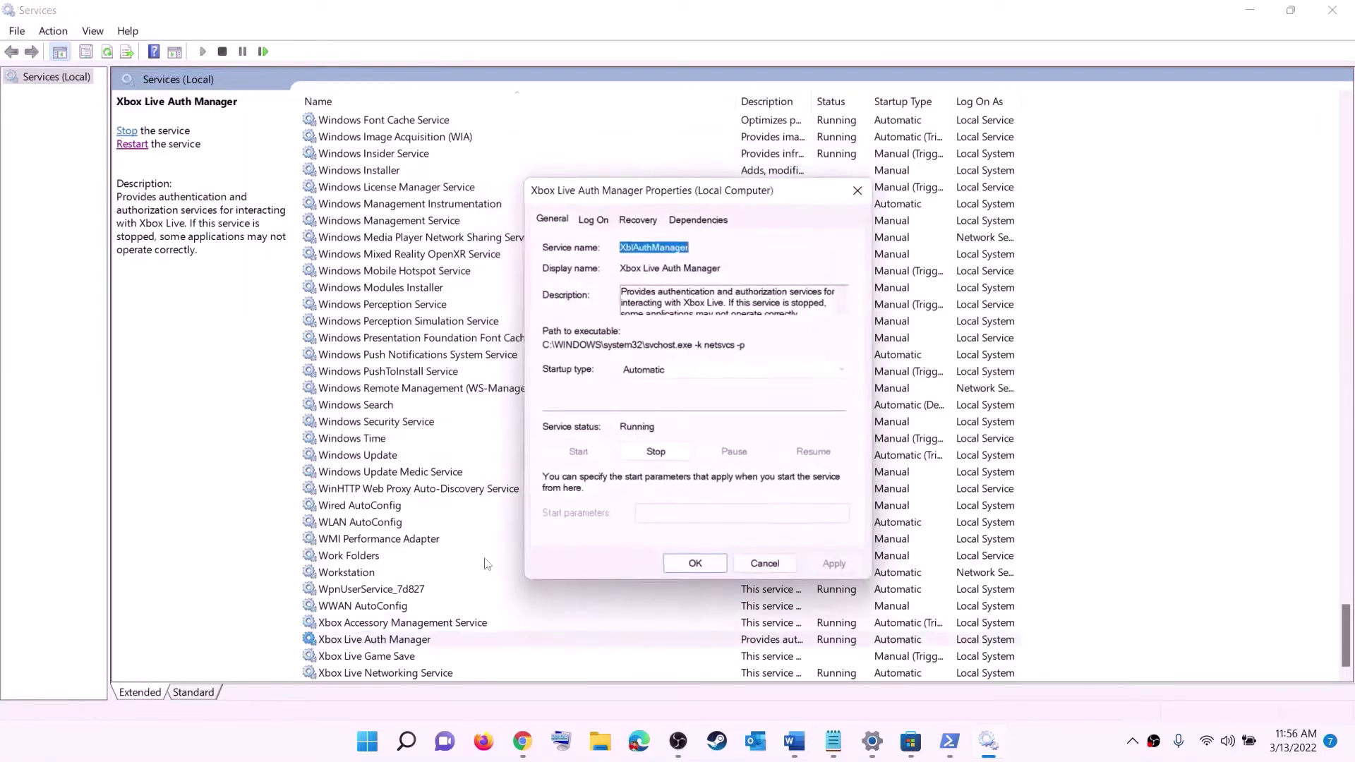
left_click(677, 371)
left_click(677, 371)
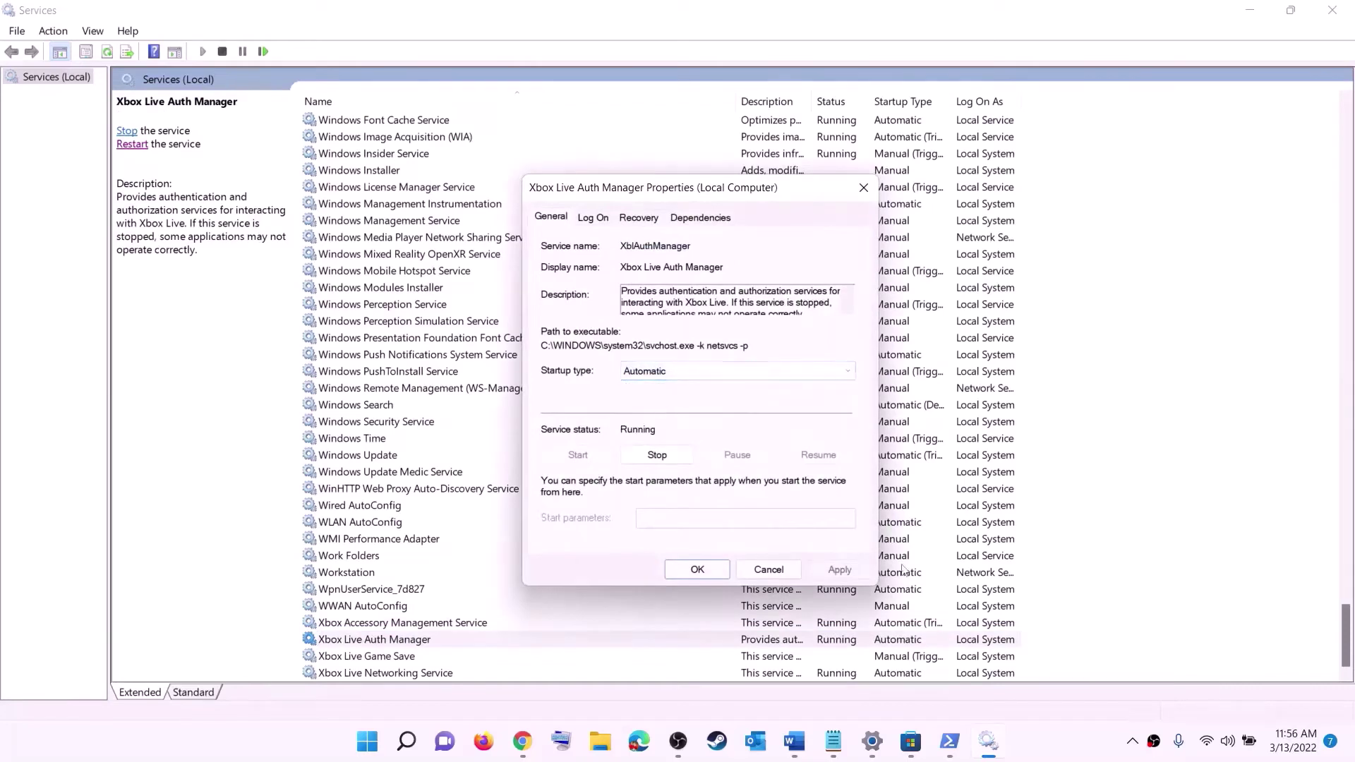
left_click(838, 570)
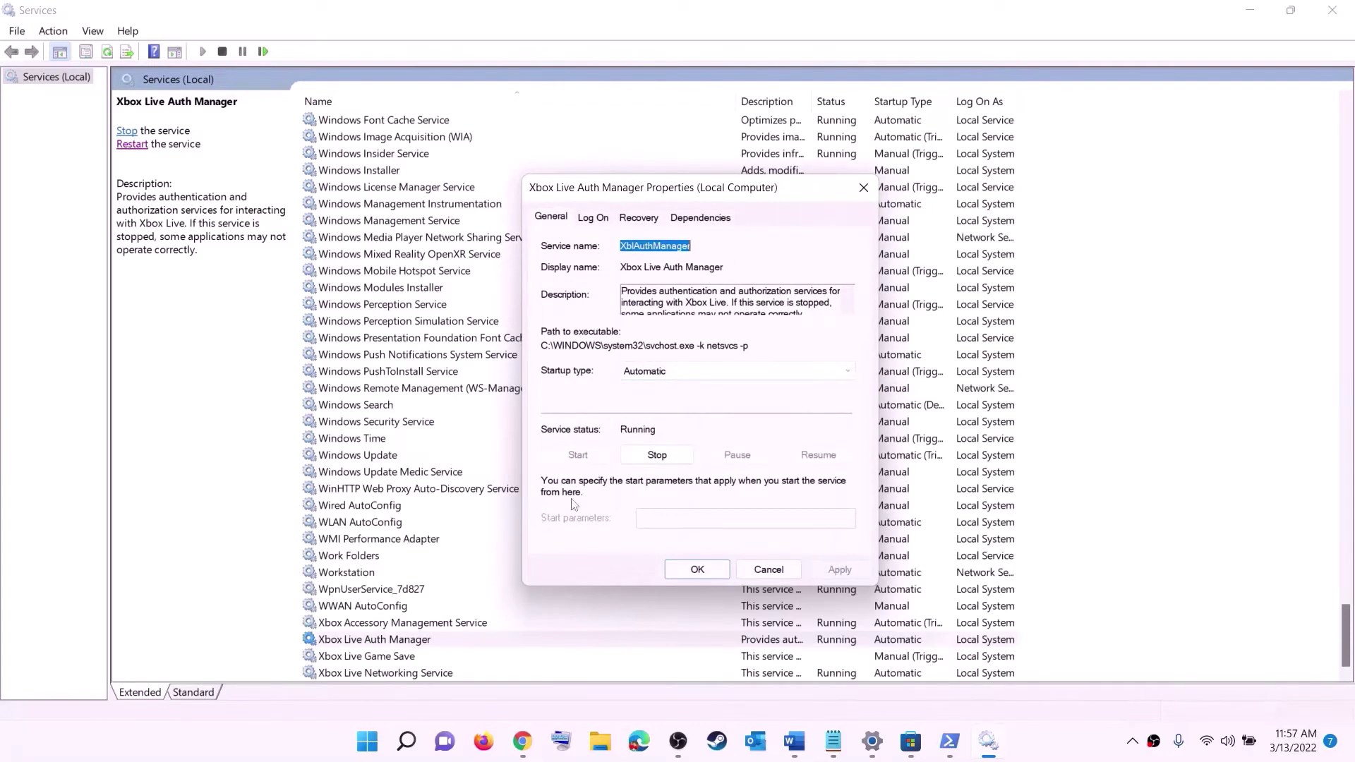
left_click(697, 570)
- Set Xbox Live Game Save to Automatic and start it; keep Xbox Live Networking Service Automatic
double_click(374, 656)
left_click(683, 365)
left_click(635, 373)
left_click(817, 547)
left_click(555, 432)
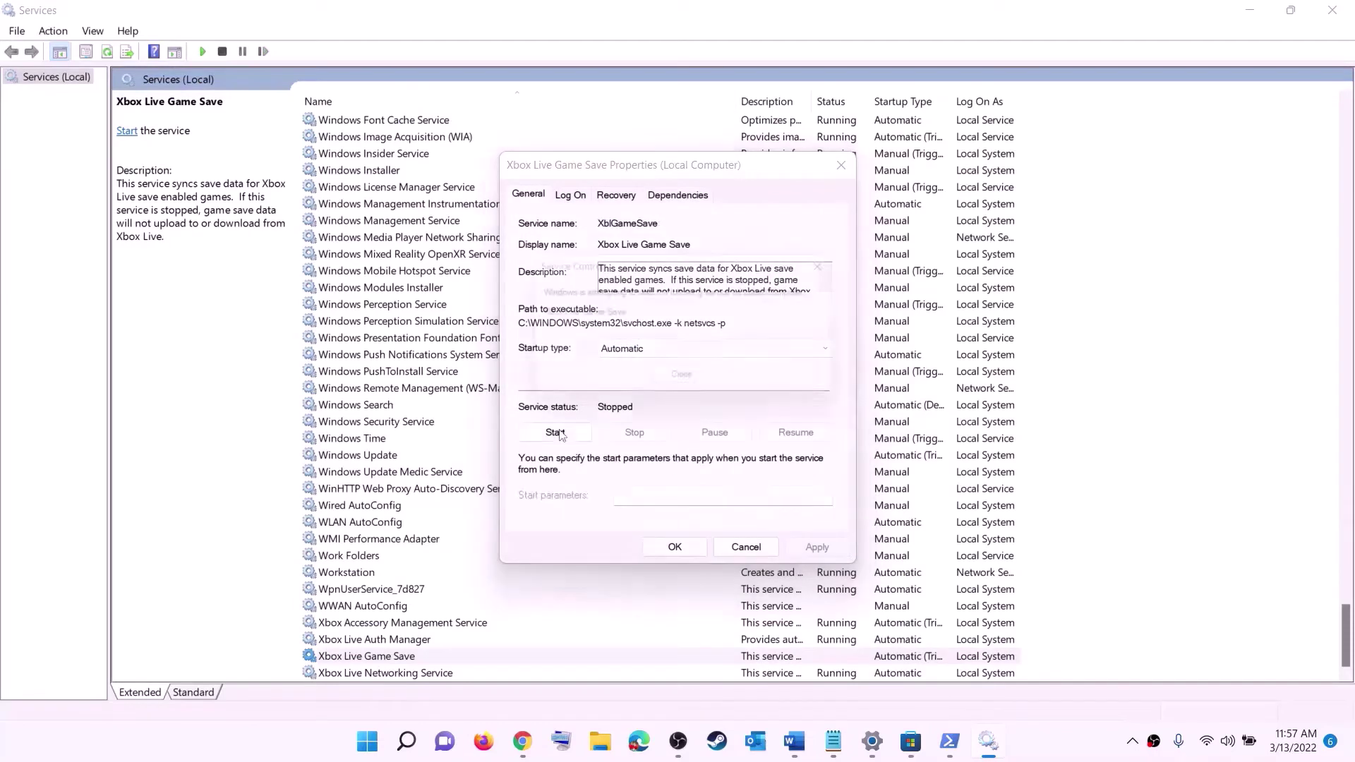
left_click(678, 548)
double_click(396, 674)
left_click(698, 349)
left_click(635, 363)
key("Tab")
key("Tab")
key("Tab")
key("Tab")
key("Tab")
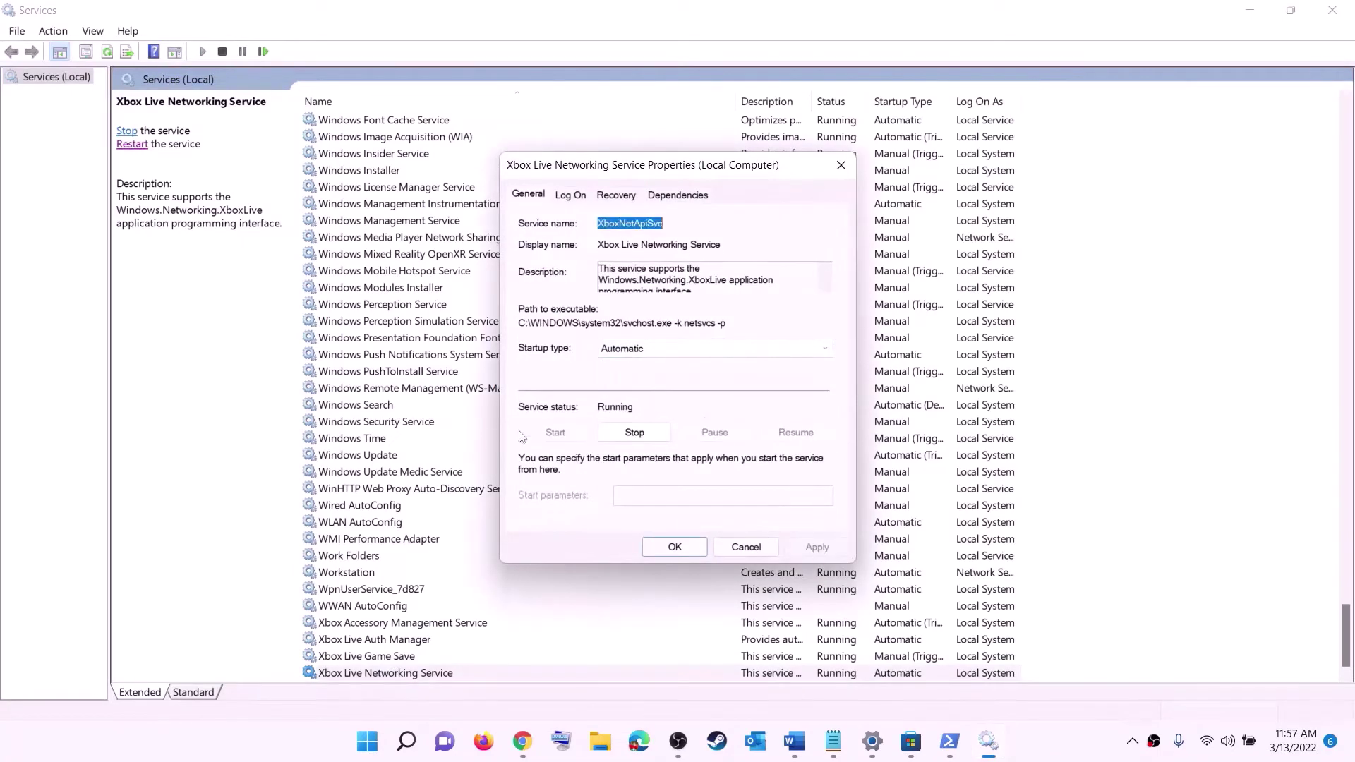
left_click(656, 544)
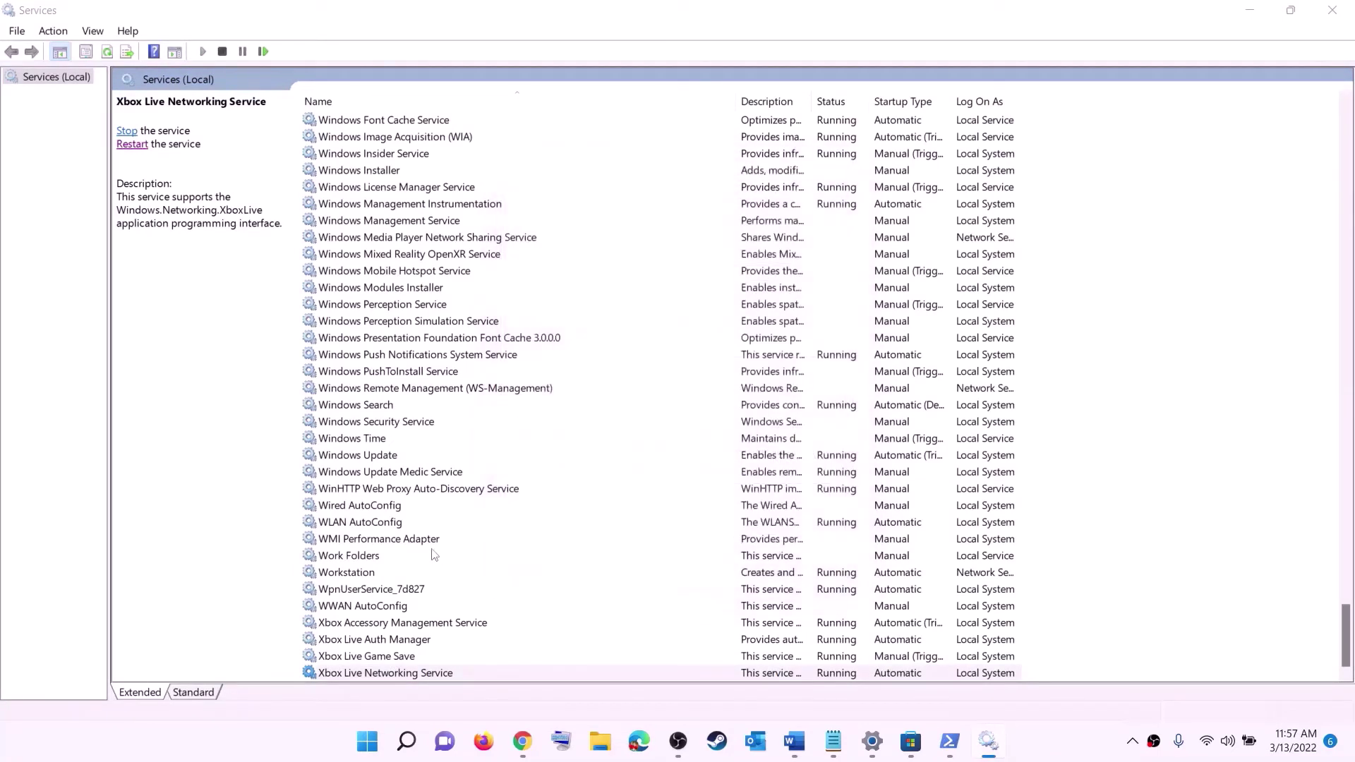
- Set the Windows Update service to Automatic (Delayed Start) and apply it
left_click(390, 456)
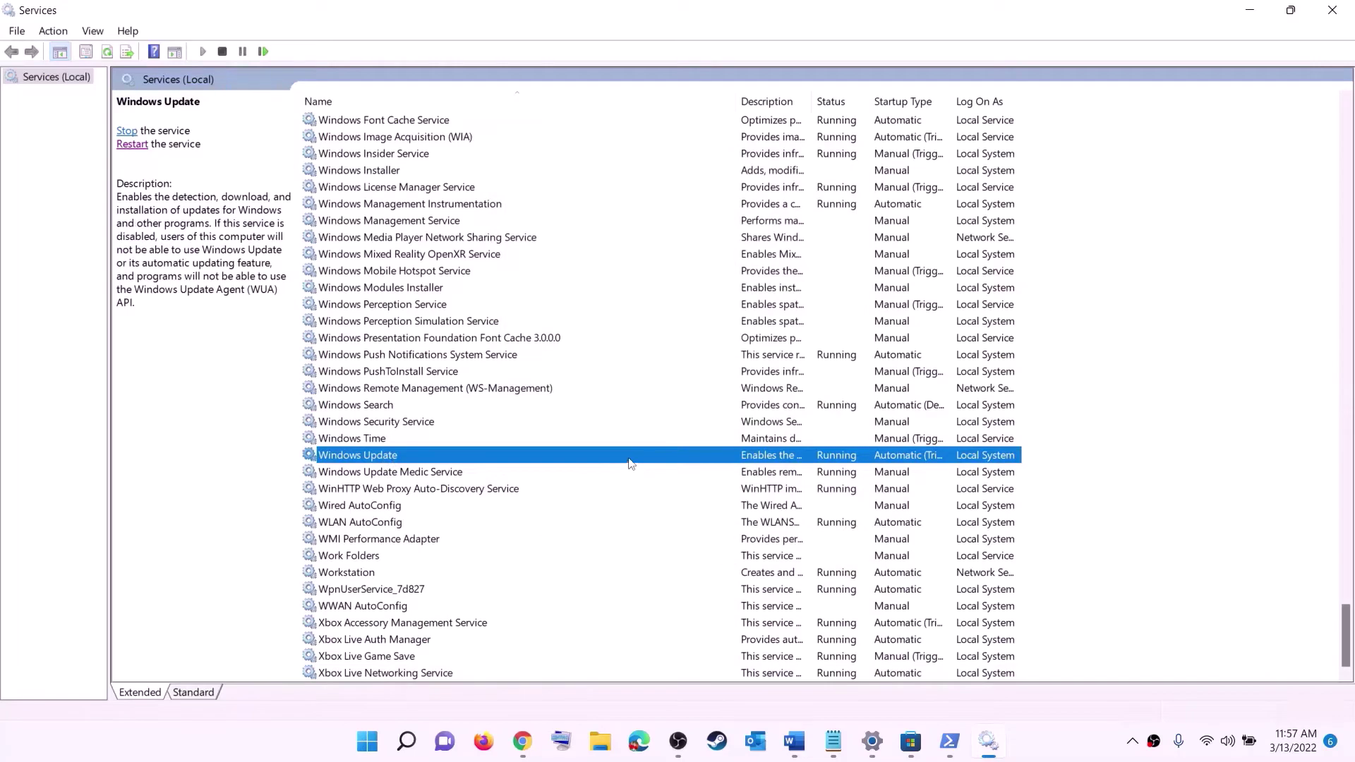
double_click(630, 458)
left_click(750, 348)
left_click(653, 363)
left_click(808, 545)
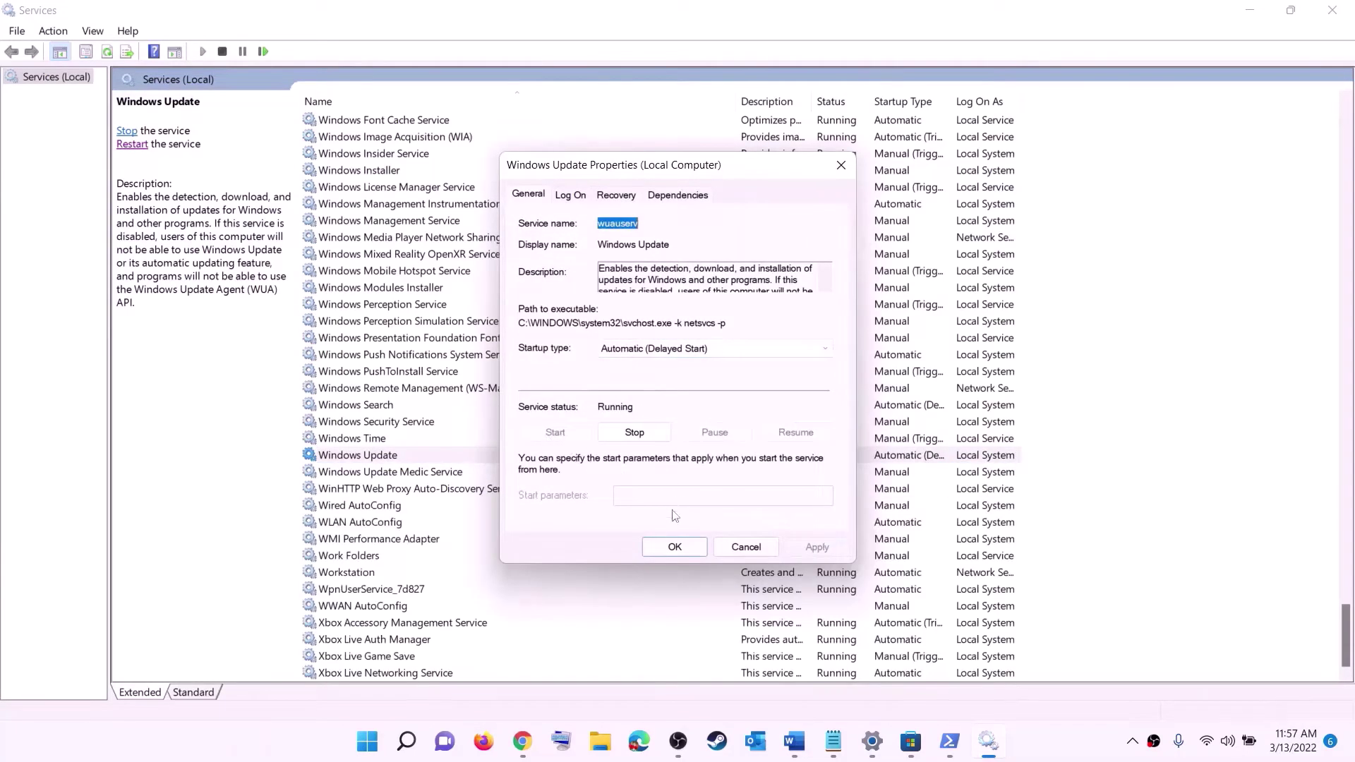
left_click(674, 547)
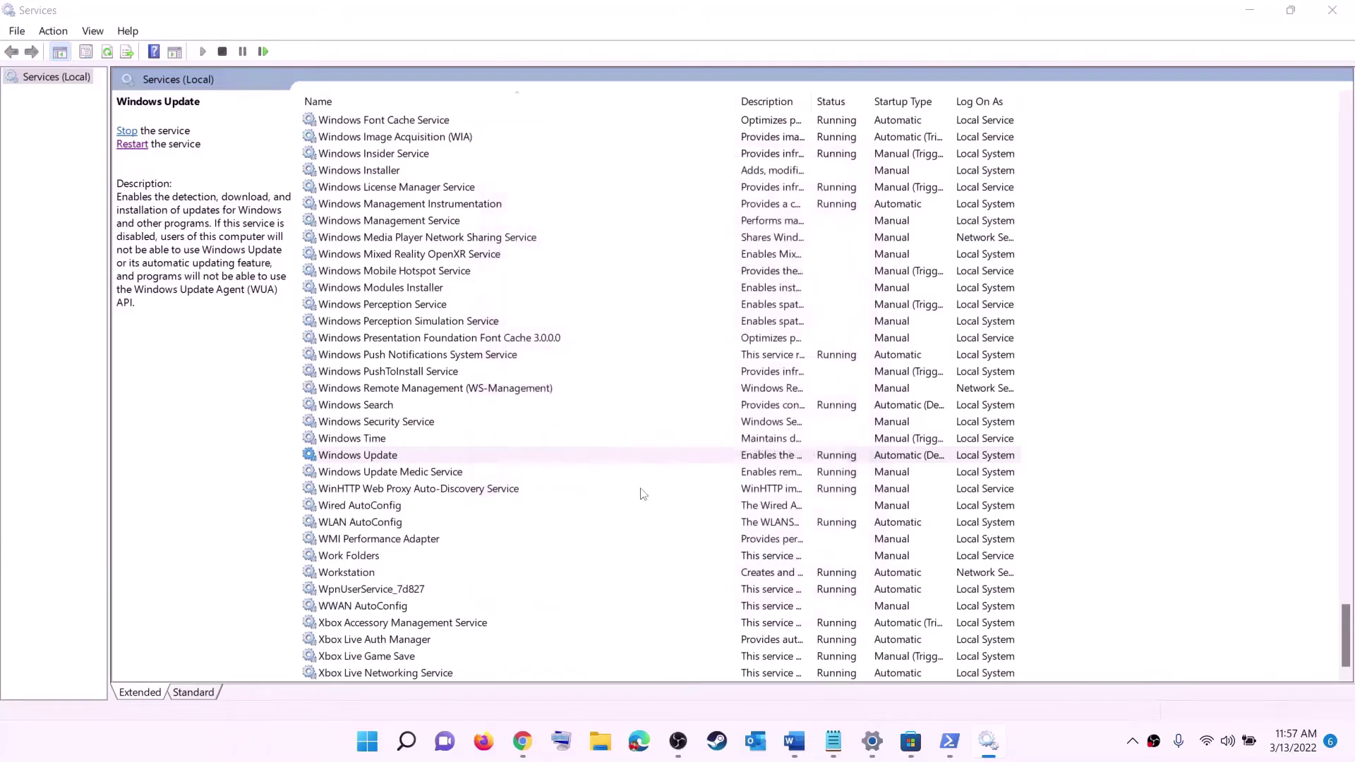
left_click(446, 396)
- Stop both Gaming Services entries in the Services list
key("g")
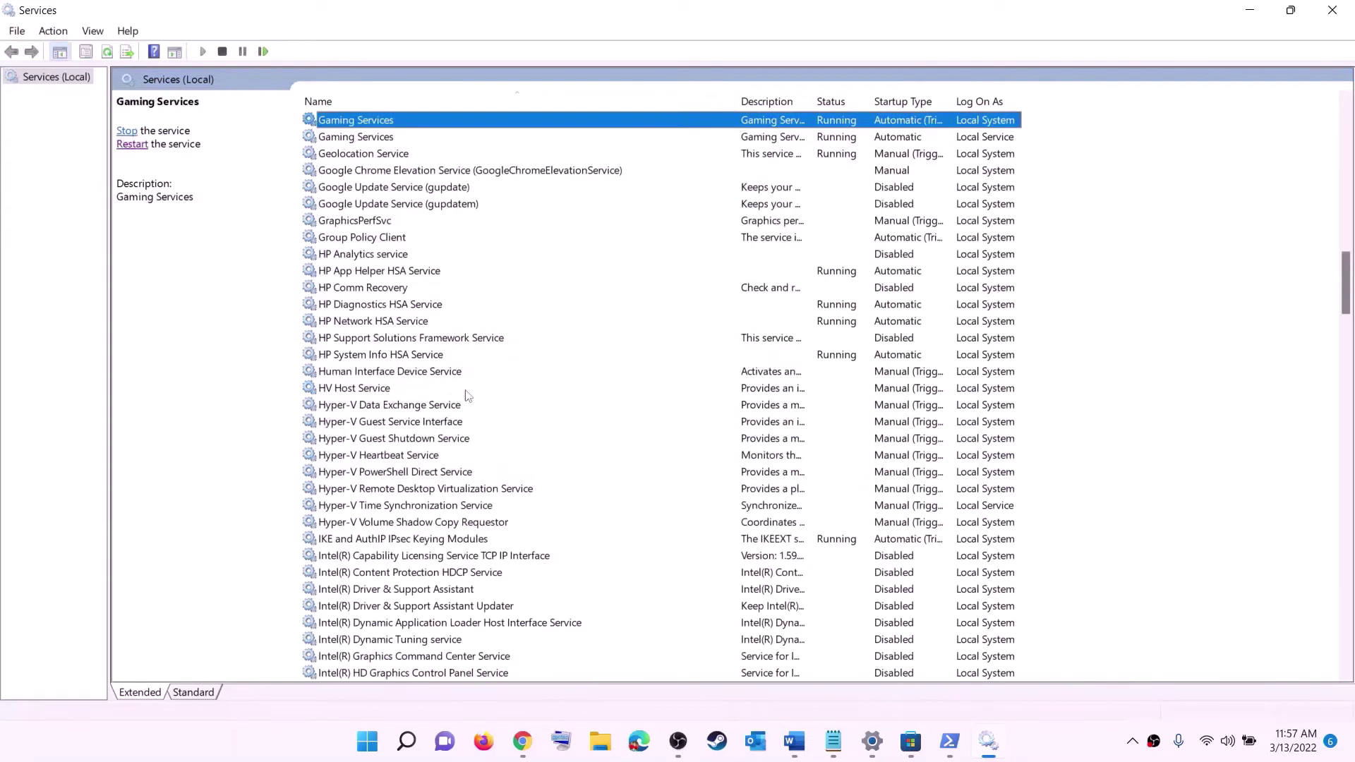
scroll(923, 374, "up", 4)
left_click(847, 341)
left_click(846, 325)
left_click(847, 341)
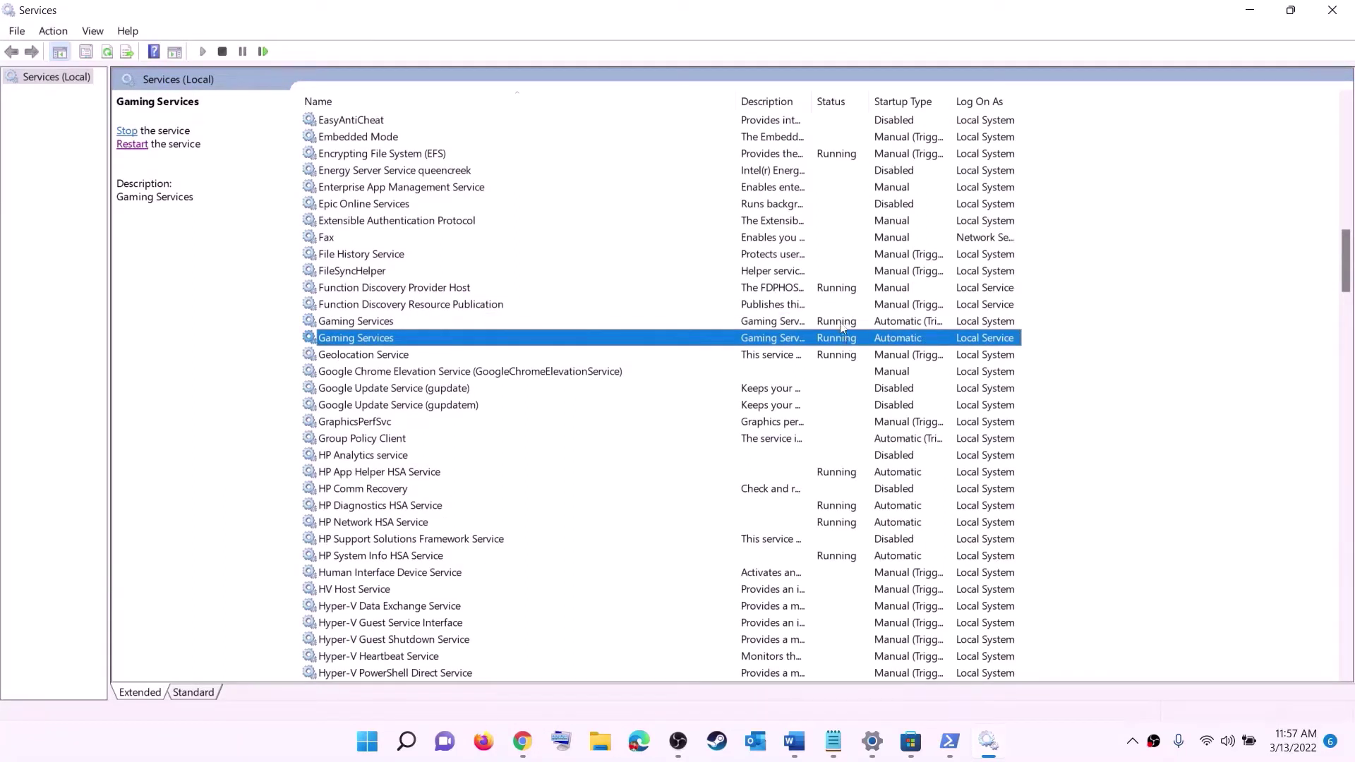
left_click(842, 325)
right_click(840, 327)
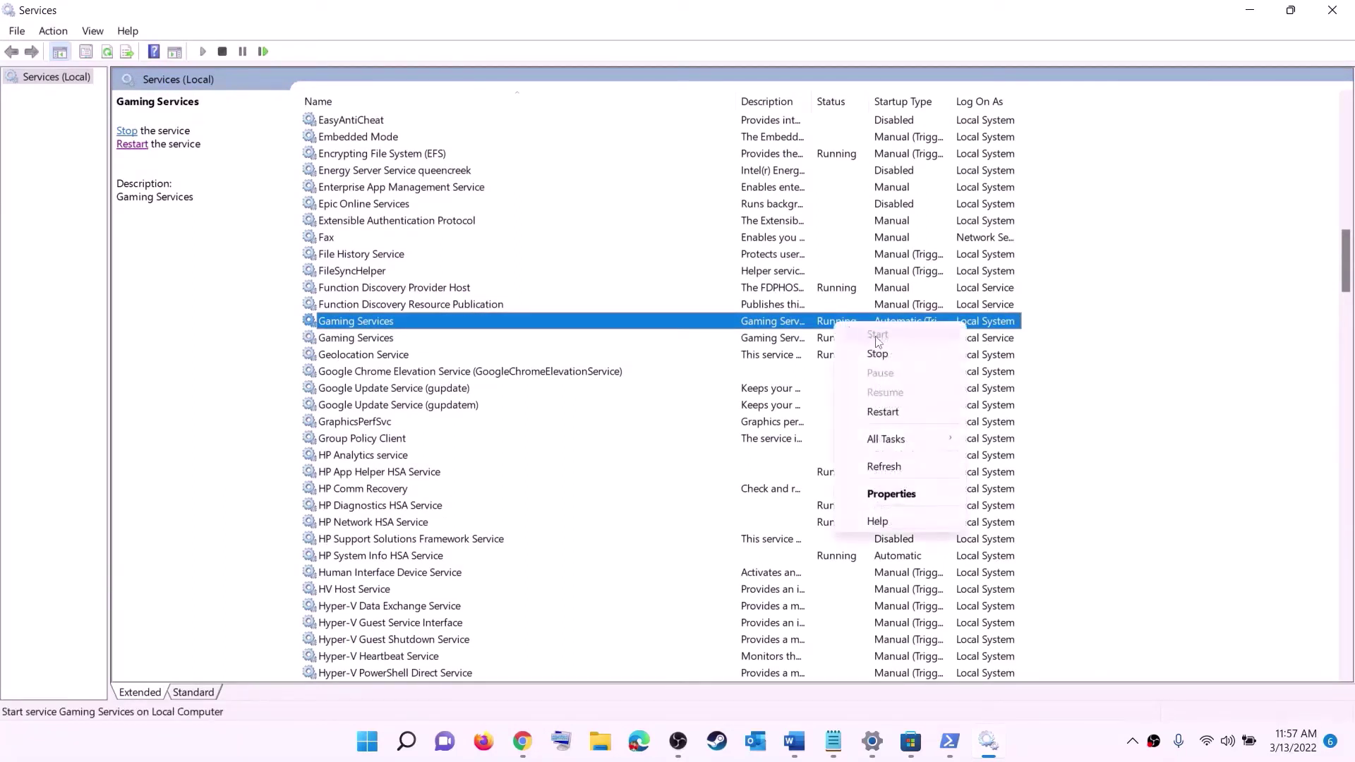
left_click(820, 327)
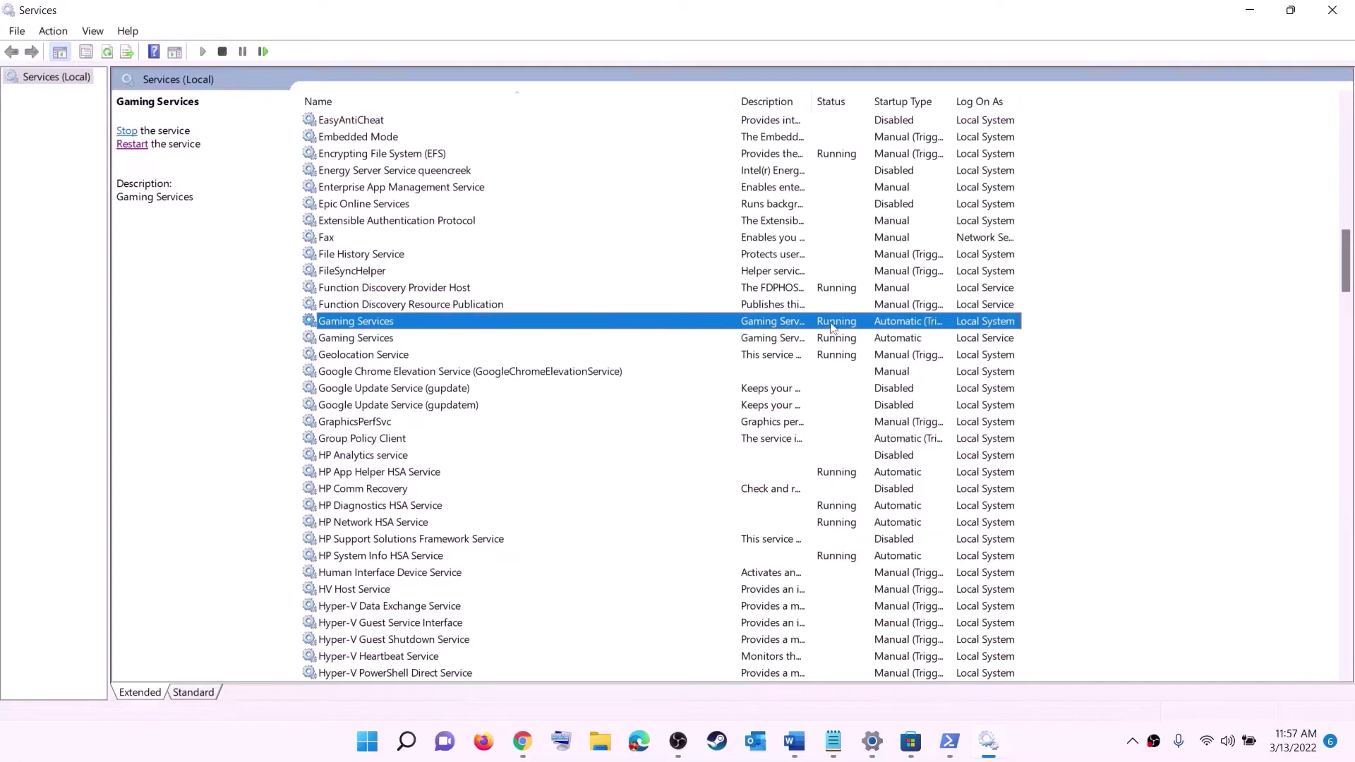
right_click(832, 325)
left_click(861, 354)
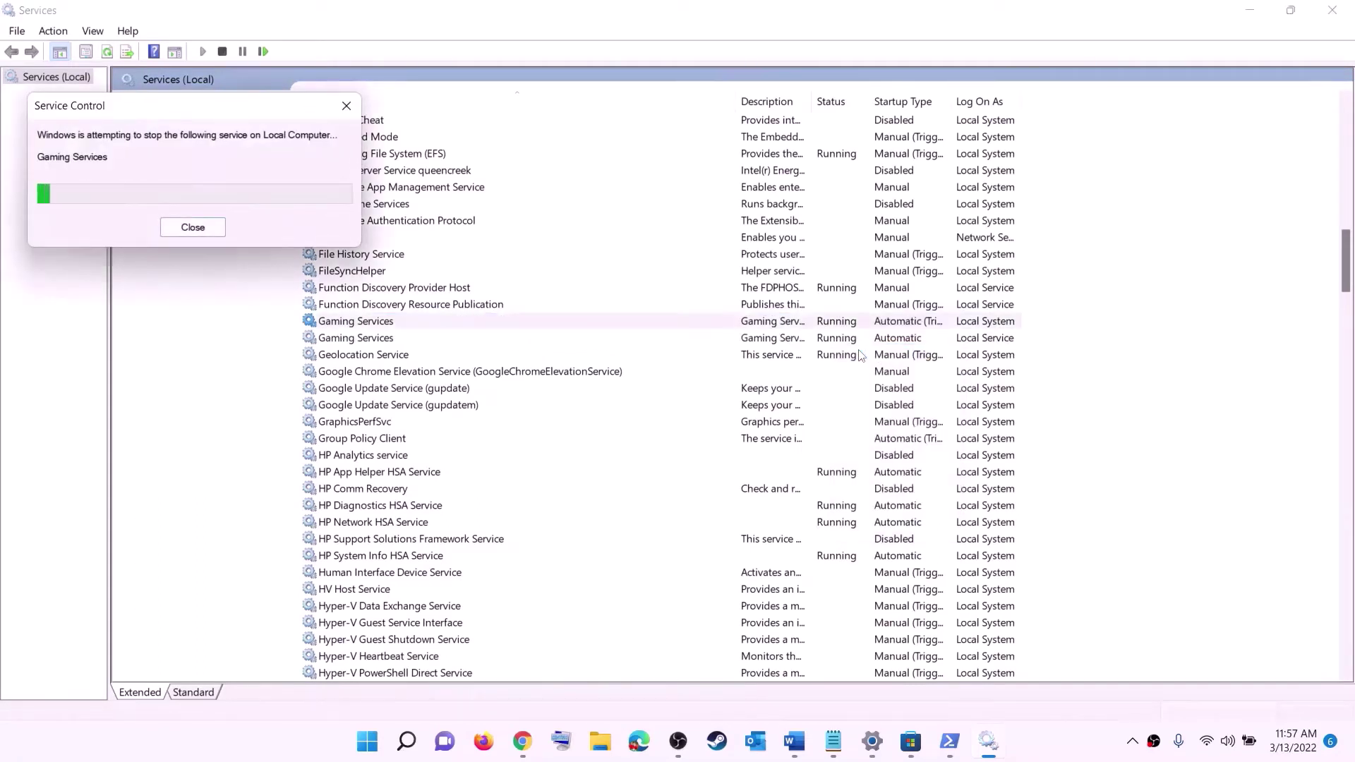
left_click(849, 342)
right_click(840, 345)
left_click(868, 371)
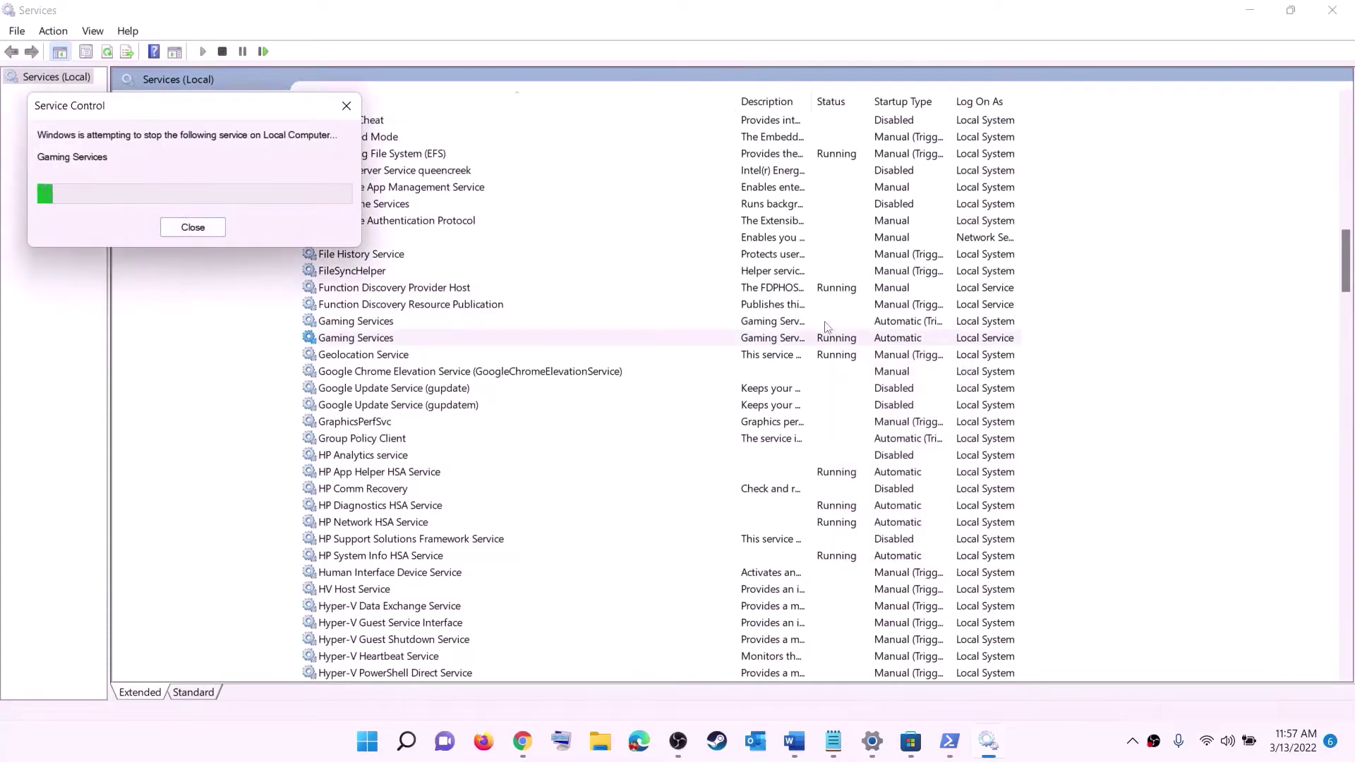
- Start both stopped Gaming Services entries again
left_click(802, 323)
right_click(805, 323)
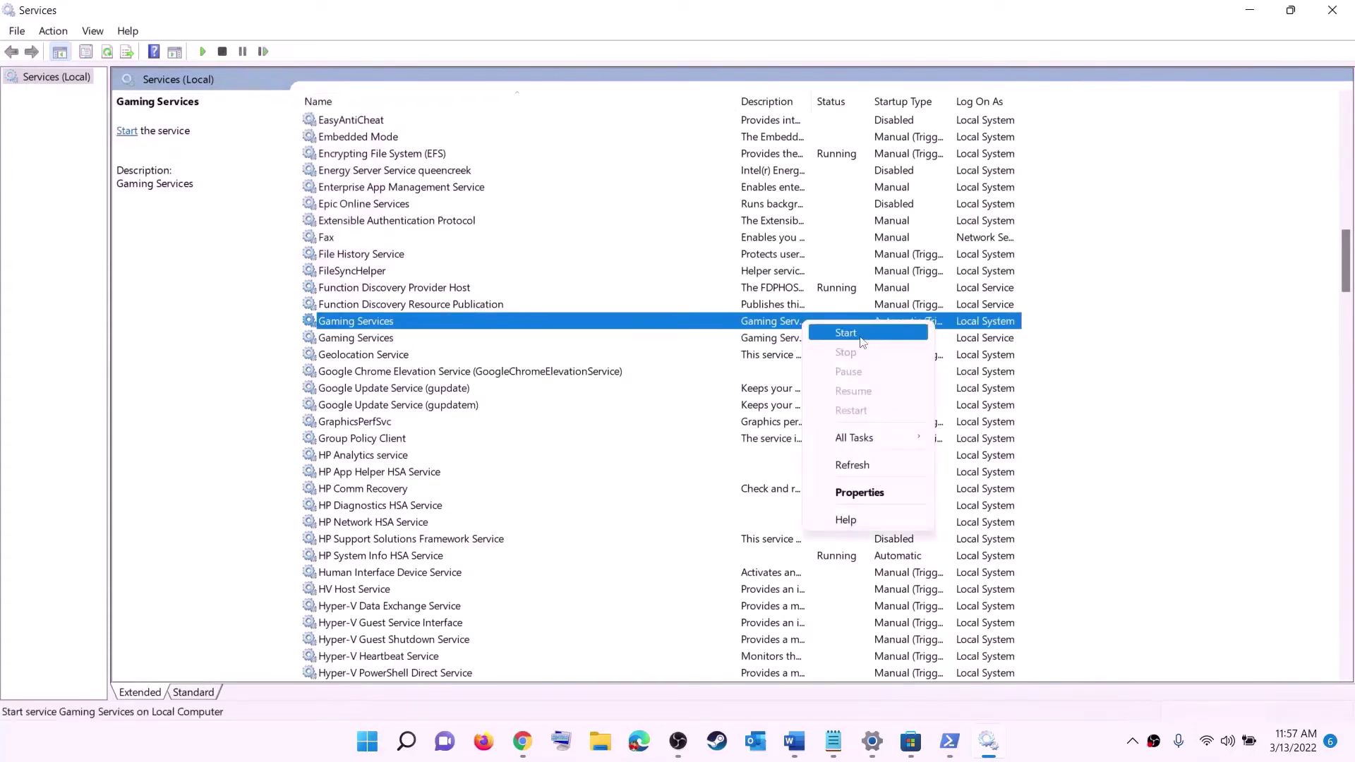
left_click(860, 338)
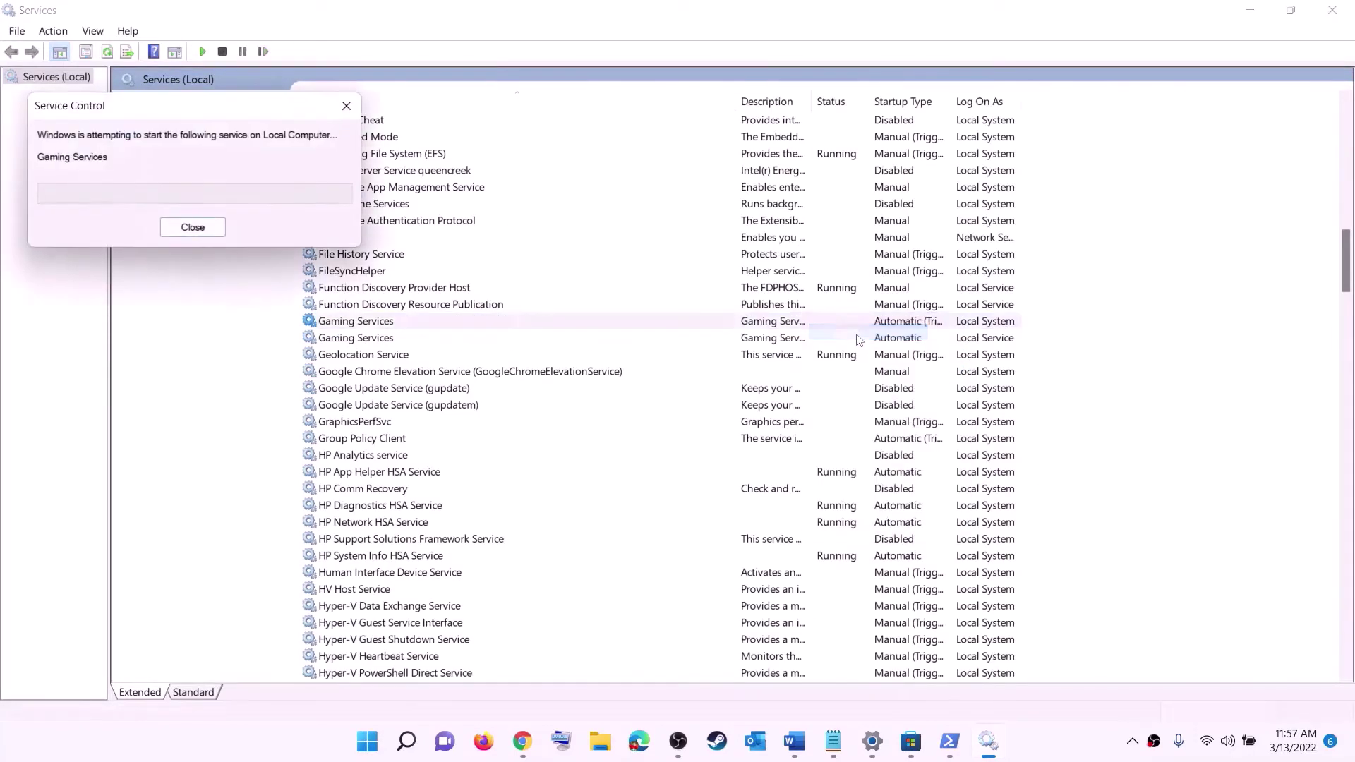
left_click(802, 339)
right_click(800, 340)
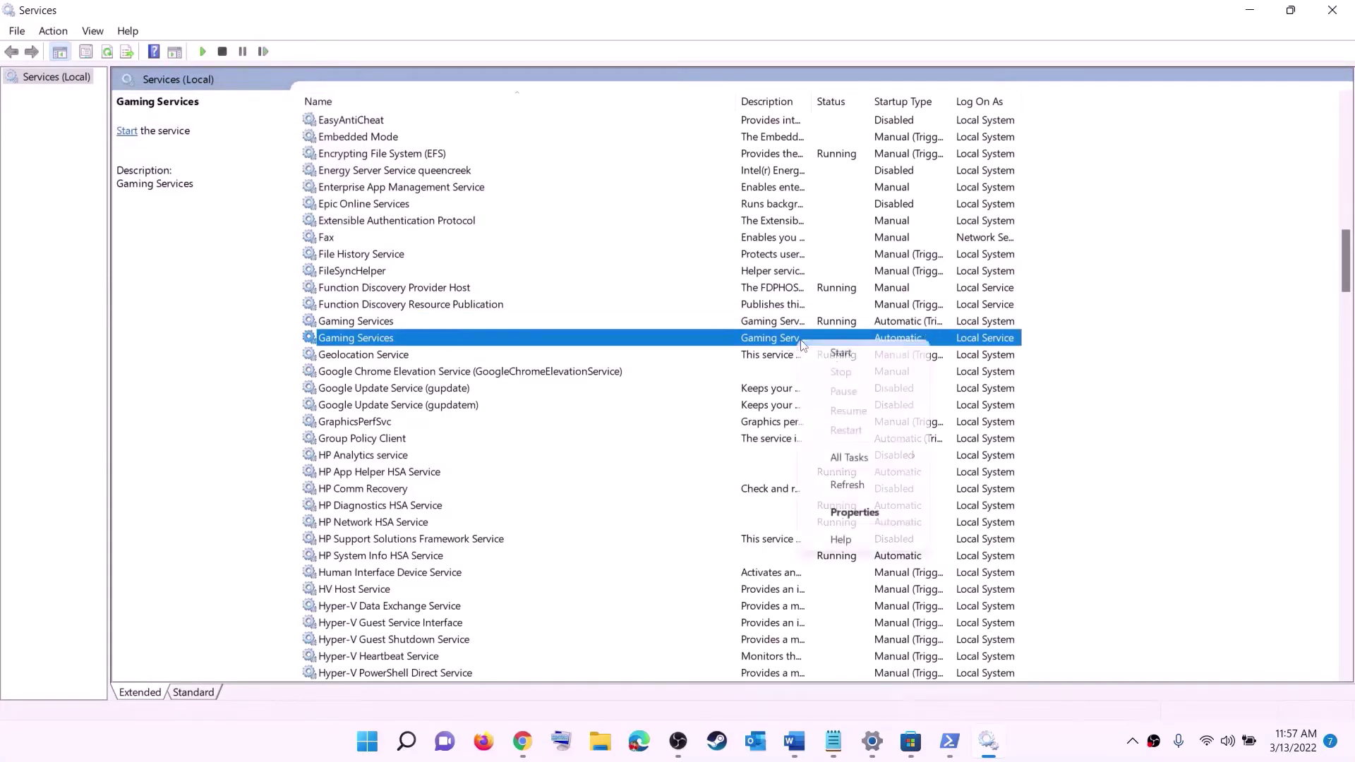
left_click(835, 354)
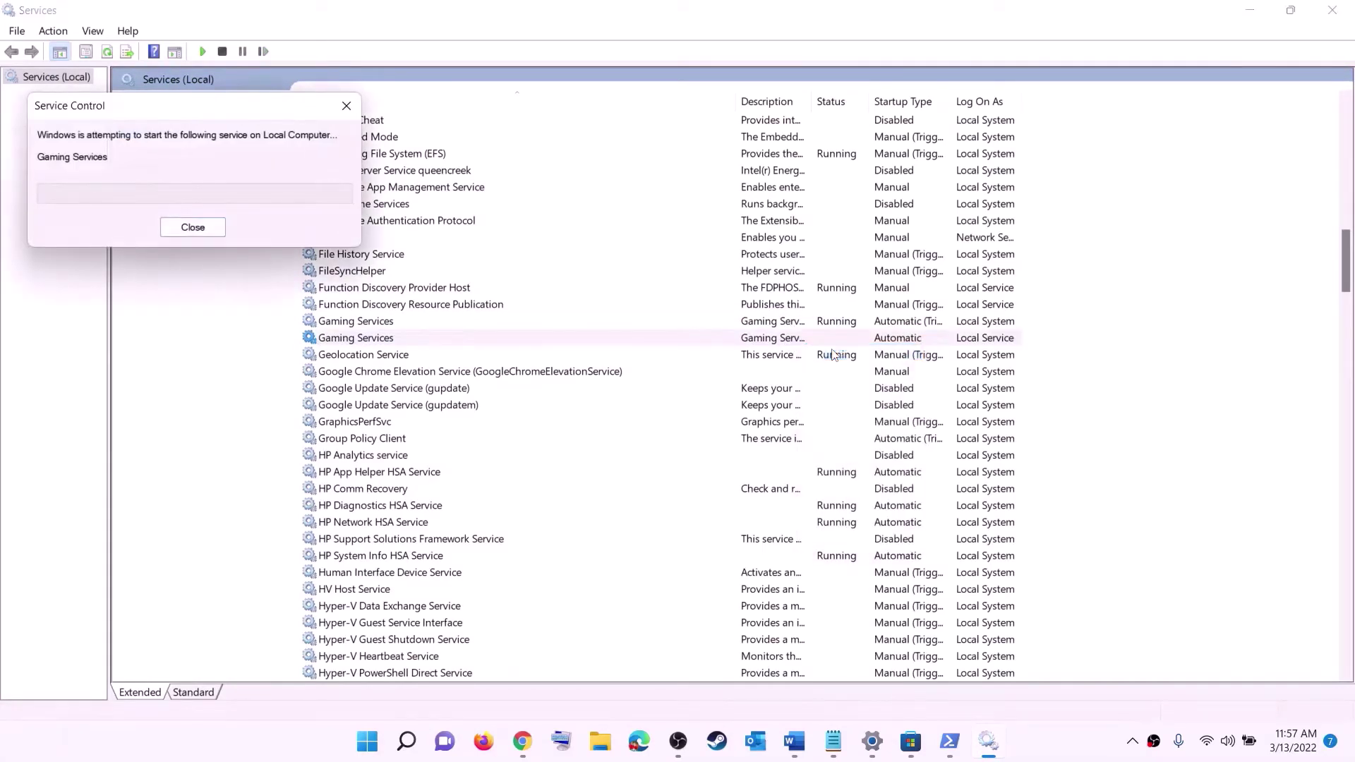
left_click(772, 445)
- Keep Microsoft Store Install Service's startup type on Automatic and apply it
key("m")
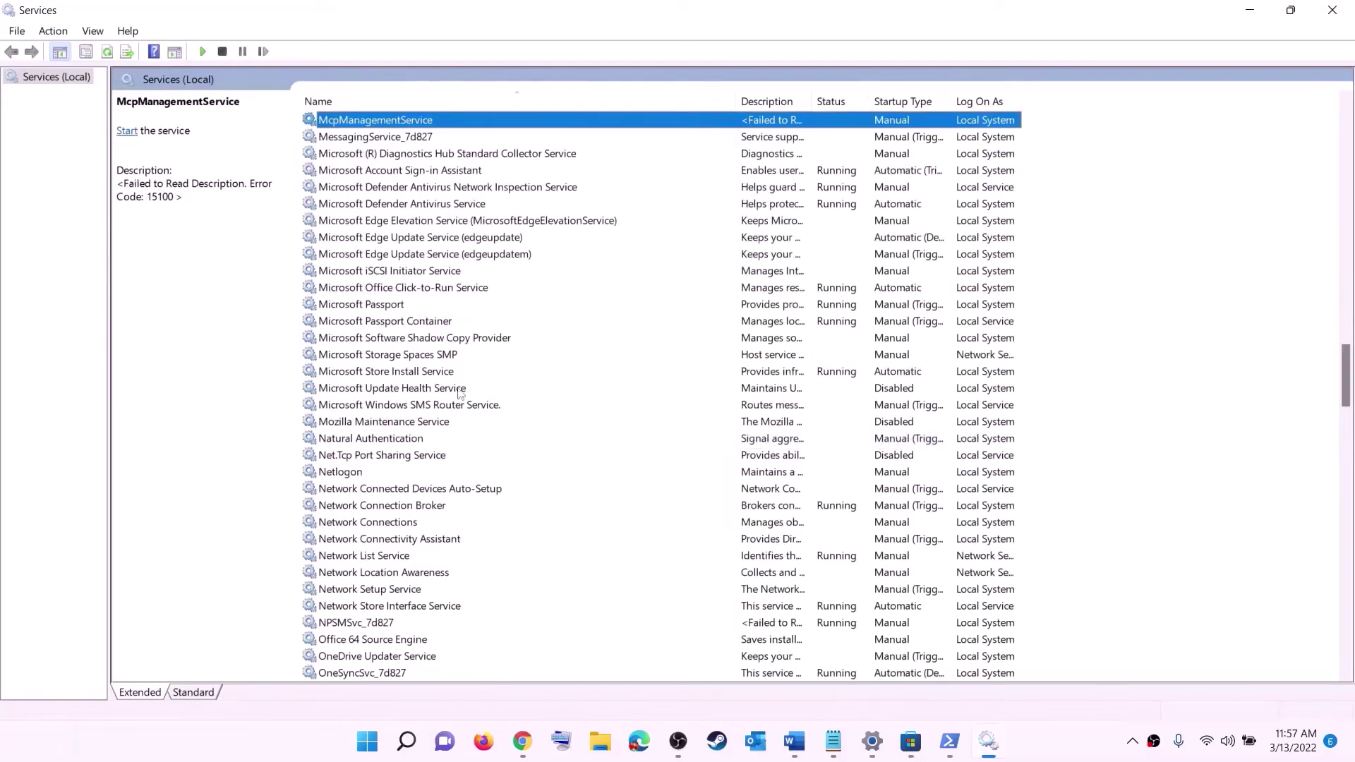
left_click(419, 372)
double_click(523, 375)
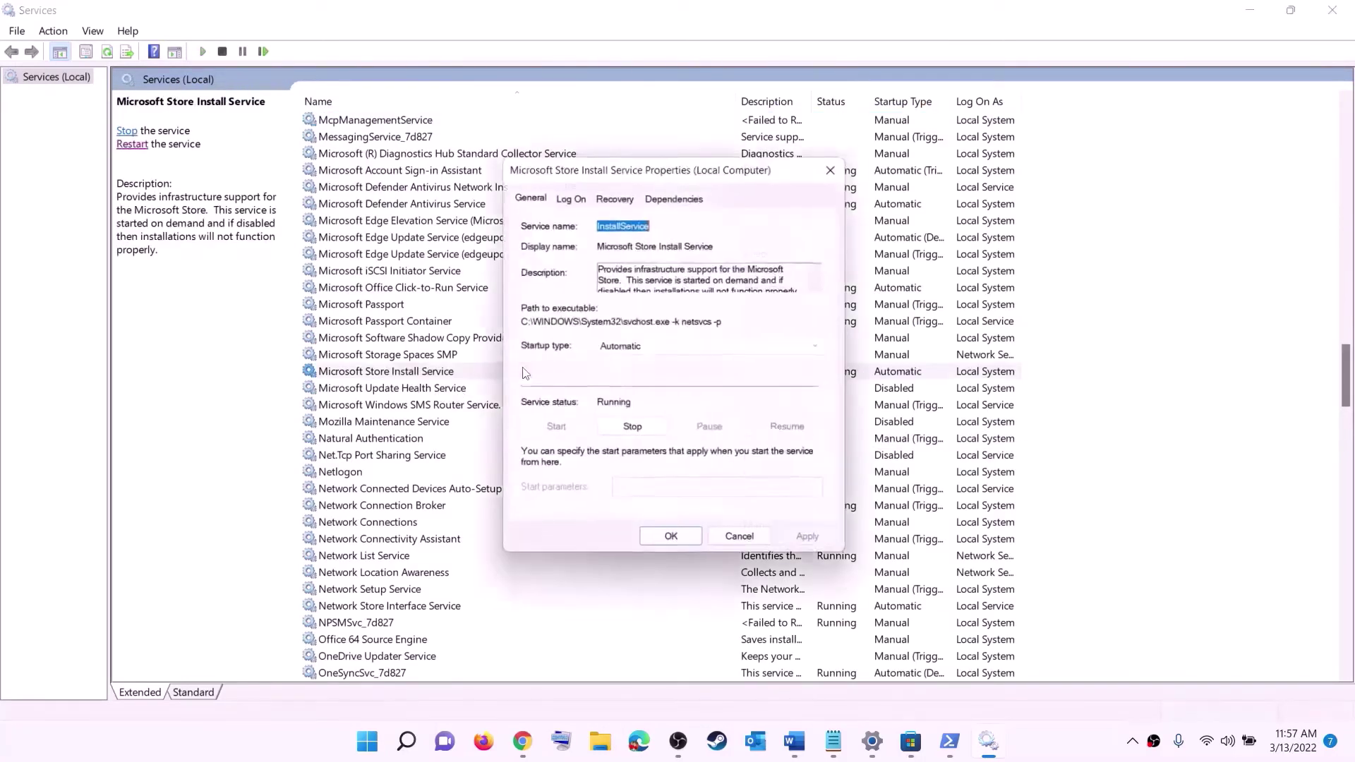
left_click(660, 349)
left_click(635, 362)
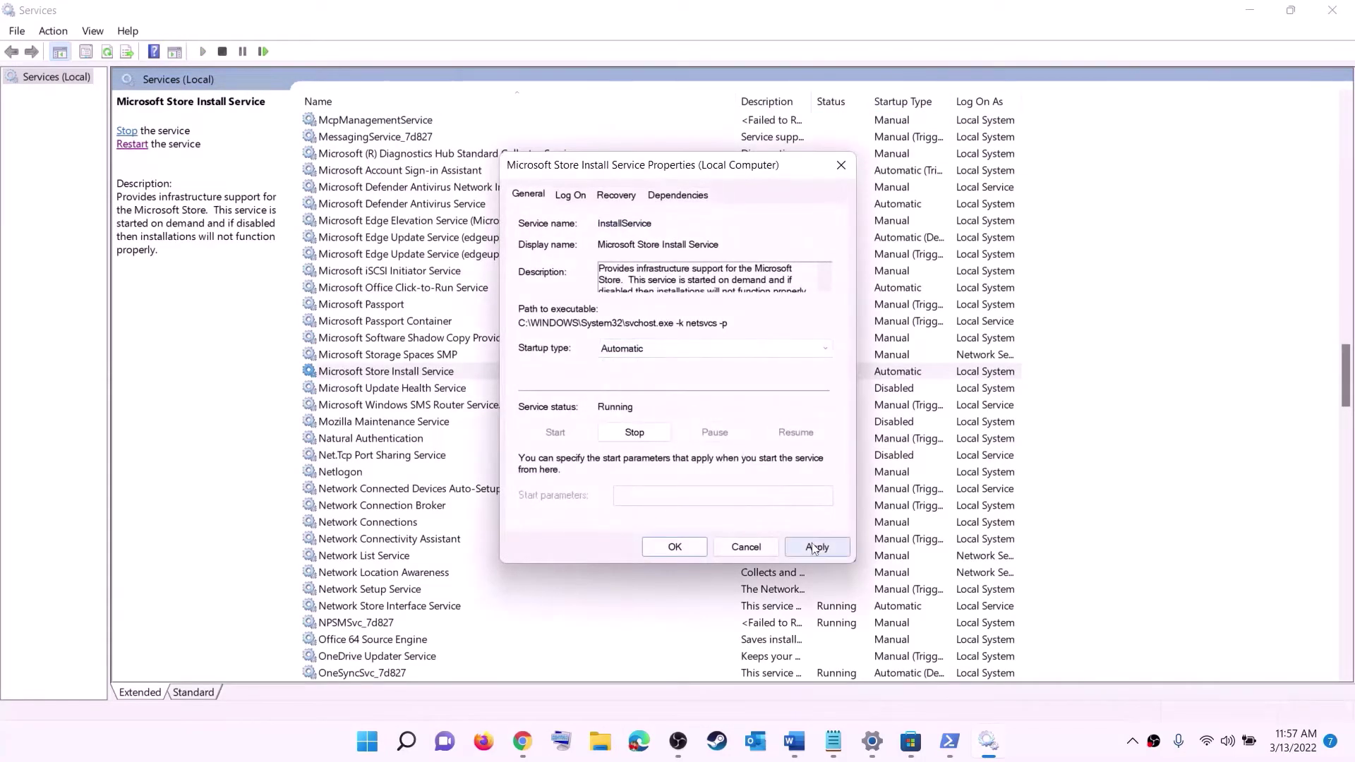
left_click(816, 546)
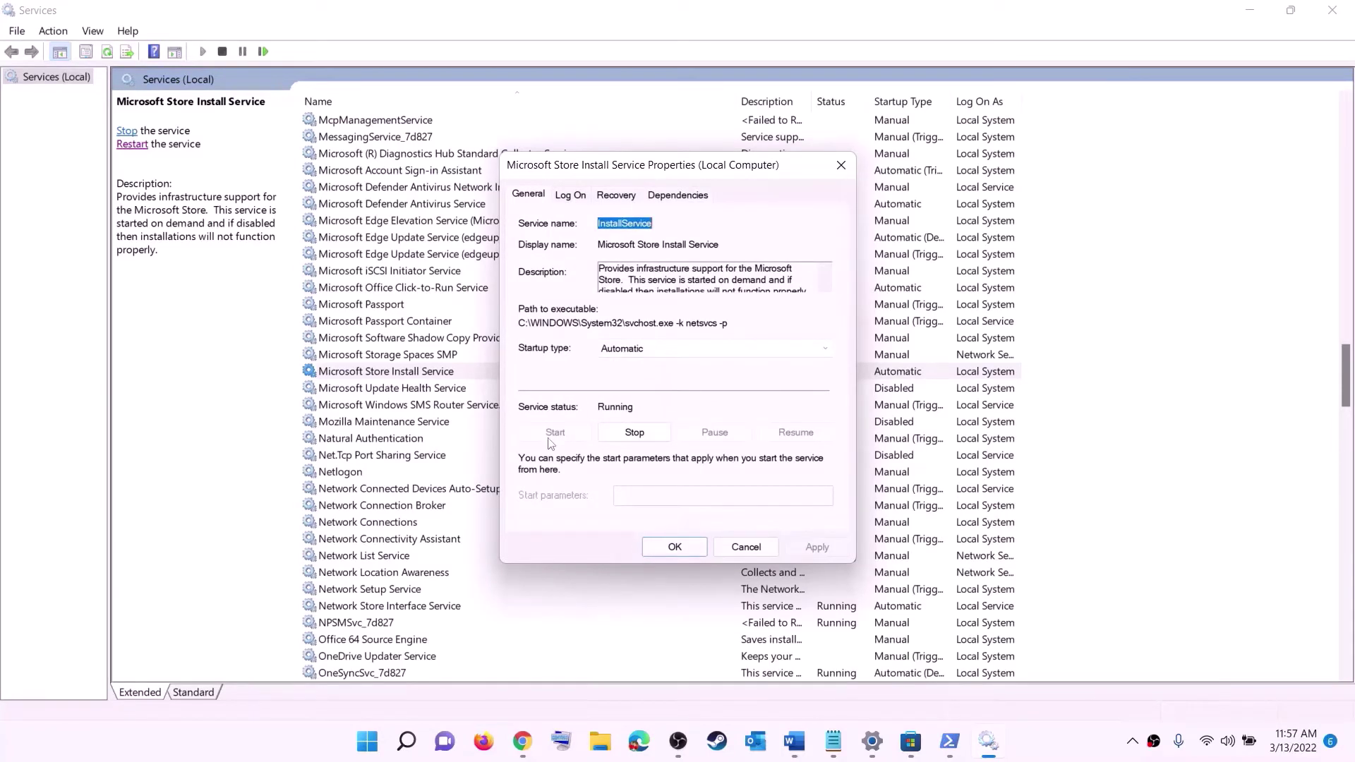
left_click(675, 547)
- Set Background Intelligent Transfer Service's startup type to Automatic and apply it
left_click(449, 324)
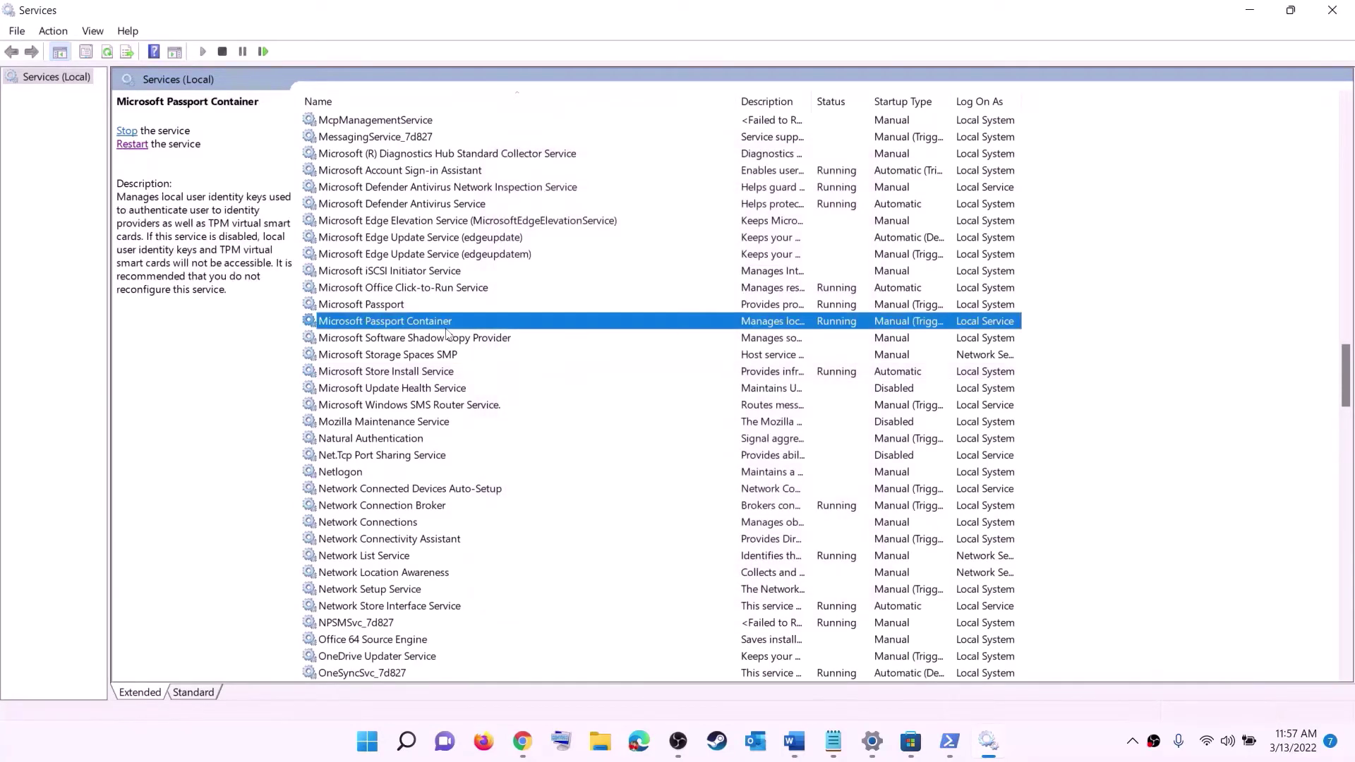
key("b")
scroll(486, 277, "up", 4)
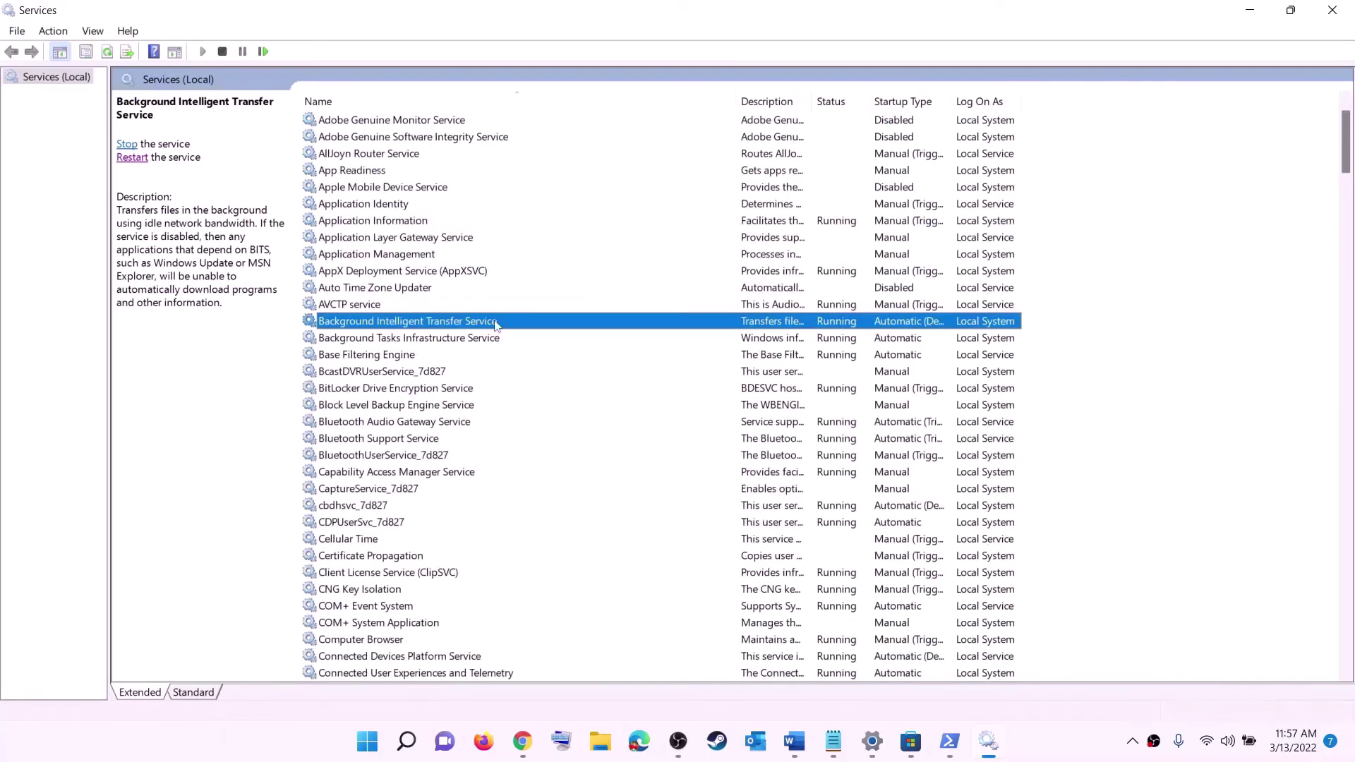
double_click(496, 323)
left_click(706, 348)
left_click(657, 375)
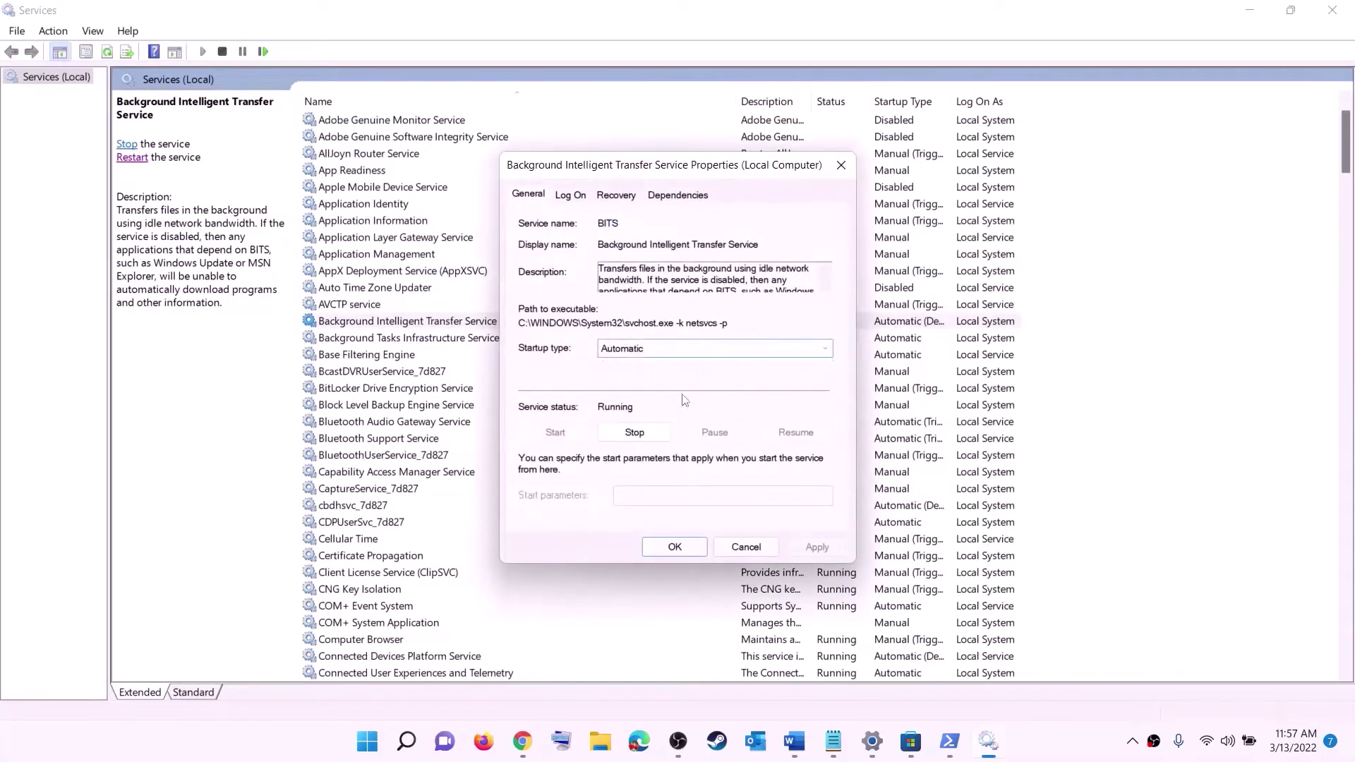
left_click(818, 547)
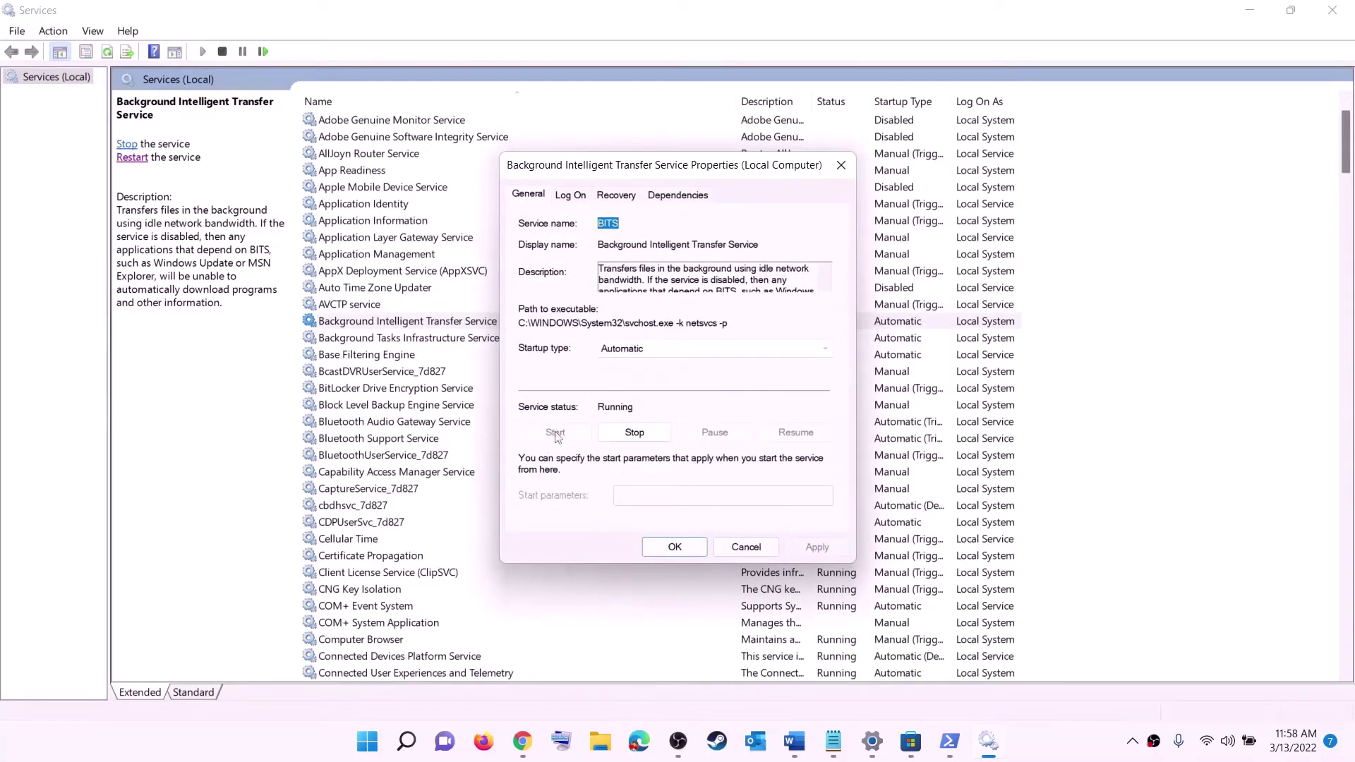
left_click(675, 550)
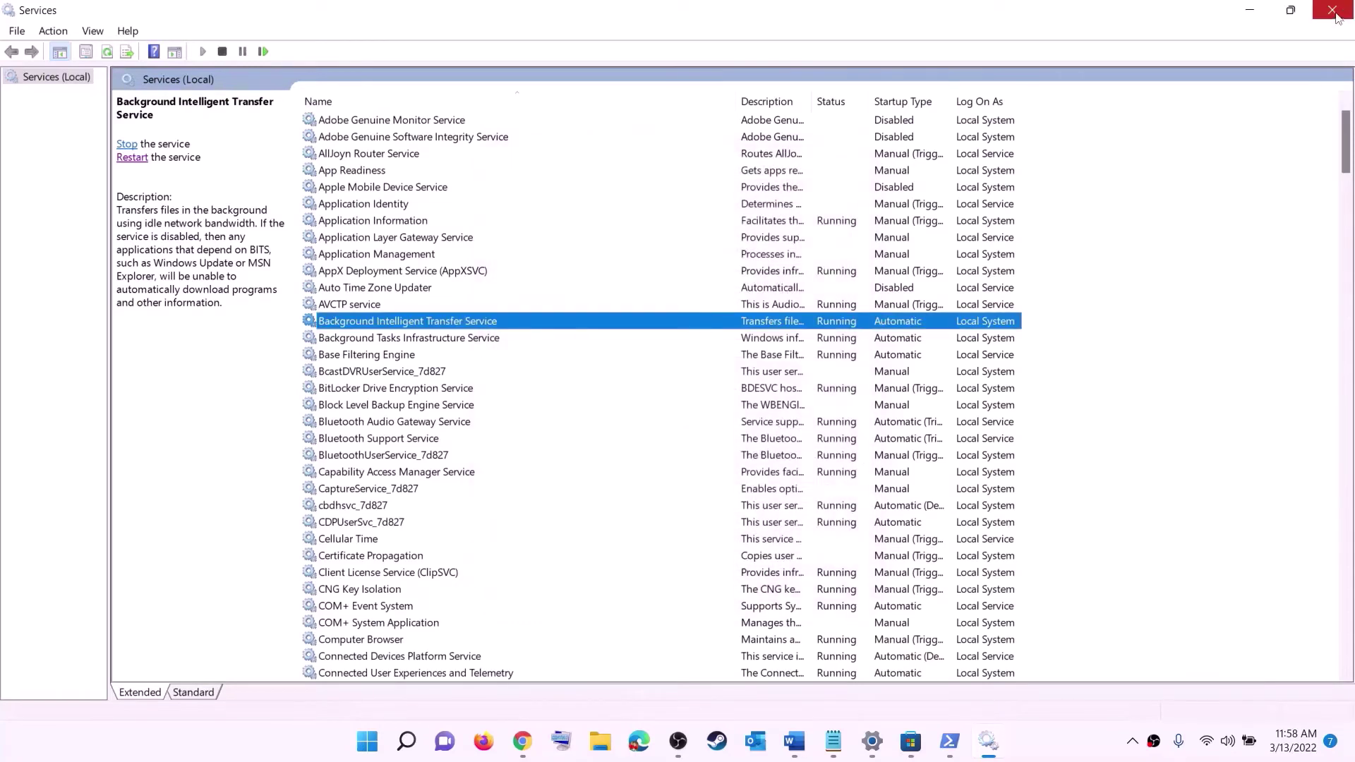
- Close Services and return to the Settings window
left_click(1333, 10)
scroll(492, 399, "down", 5)
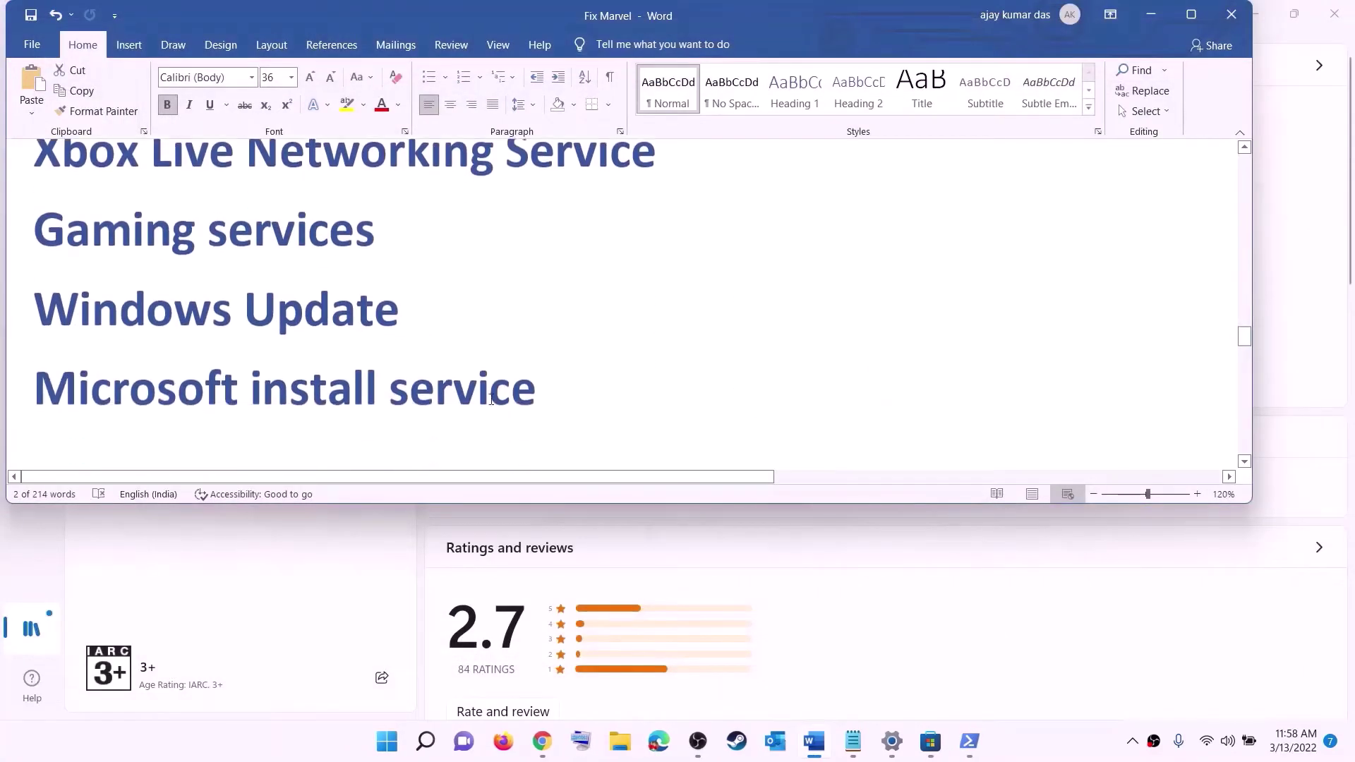
scroll(491, 400, "down", 1)
left_click_drag(226, 331, 641, 306)
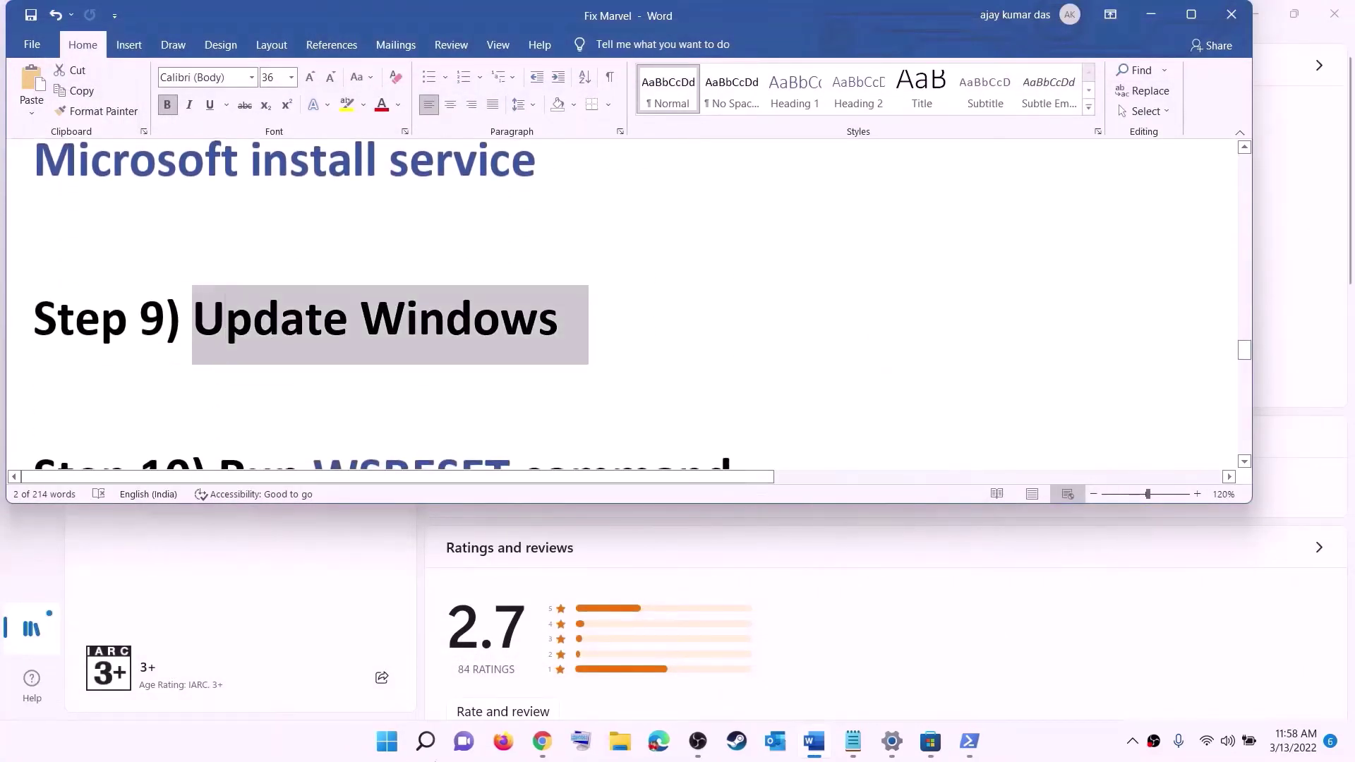
left_click(387, 741)
left_click(639, 317)
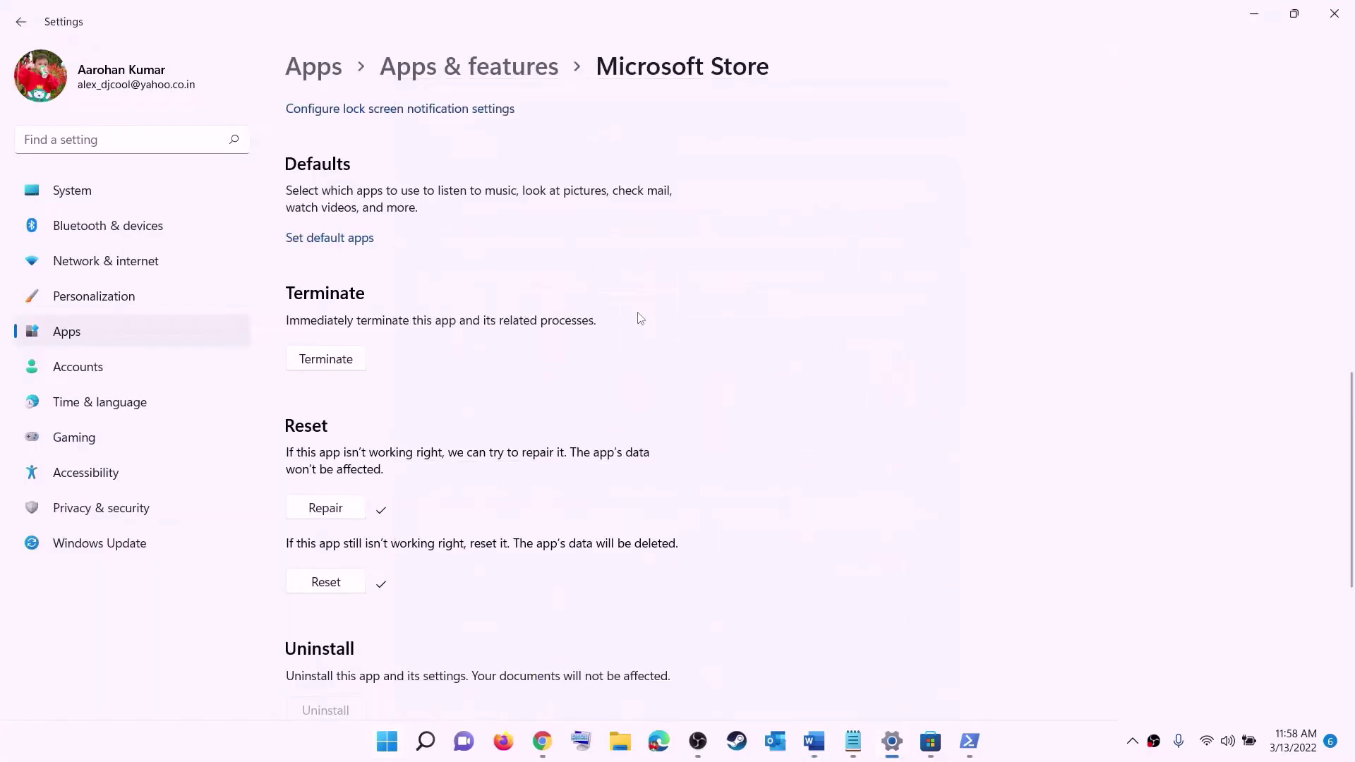
- Review Windows Update's pending KB5011493 cumulative update, then return to Step 10 in Word
left_click(102, 543)
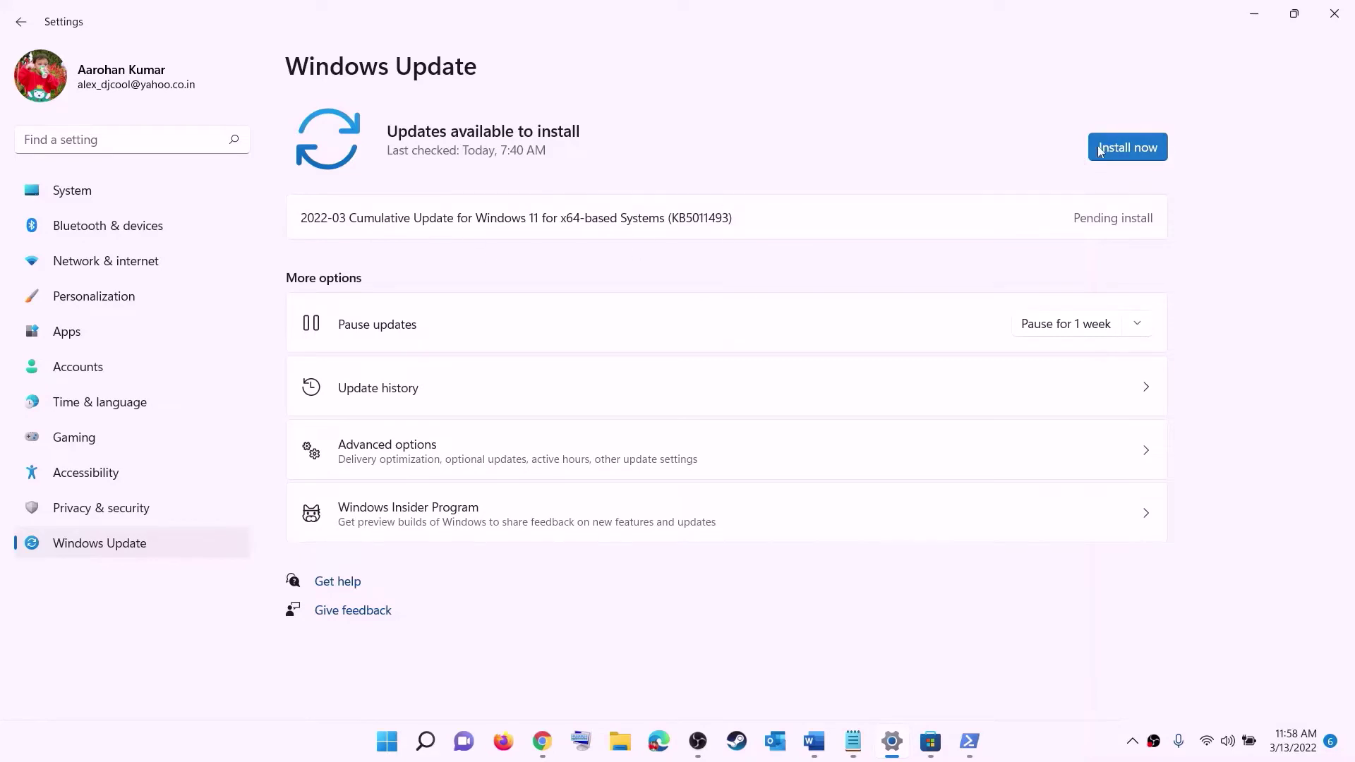
left_click(390, 742)
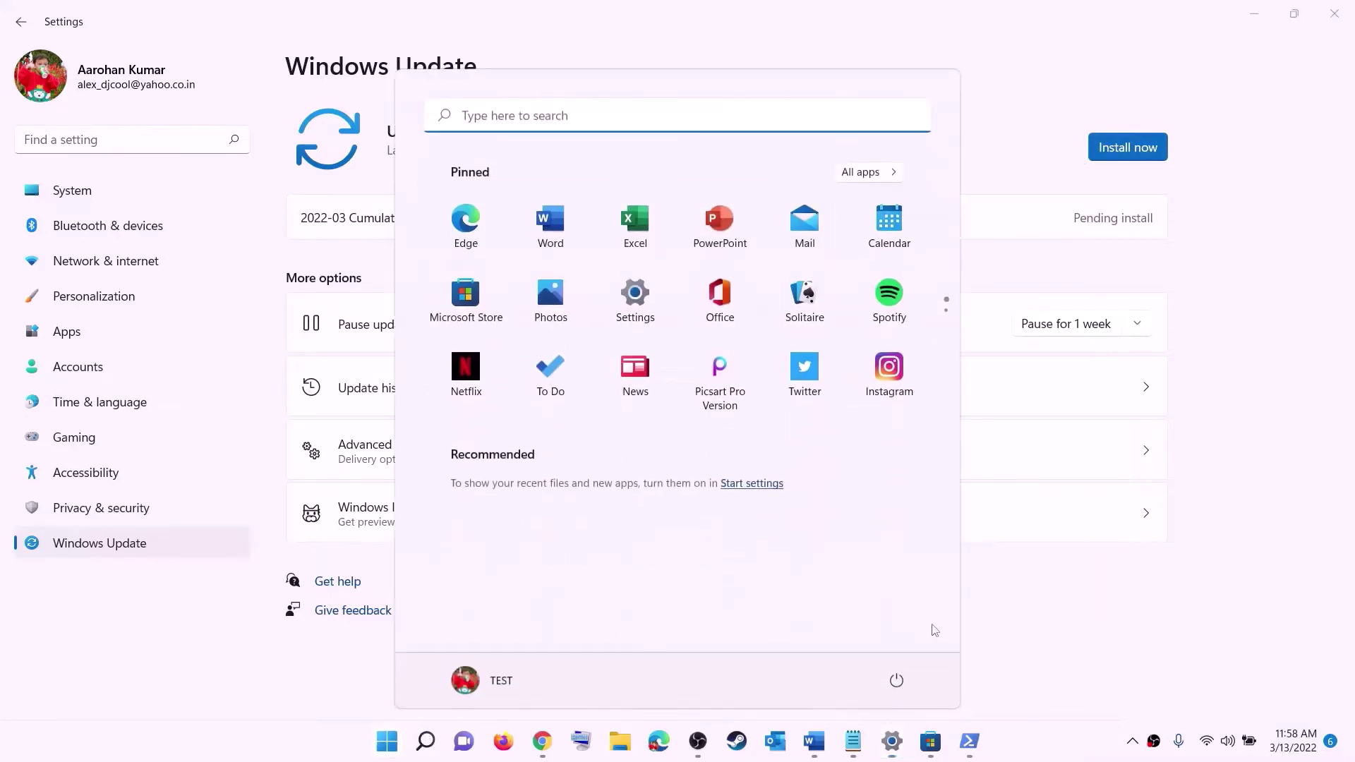
left_click(896, 686)
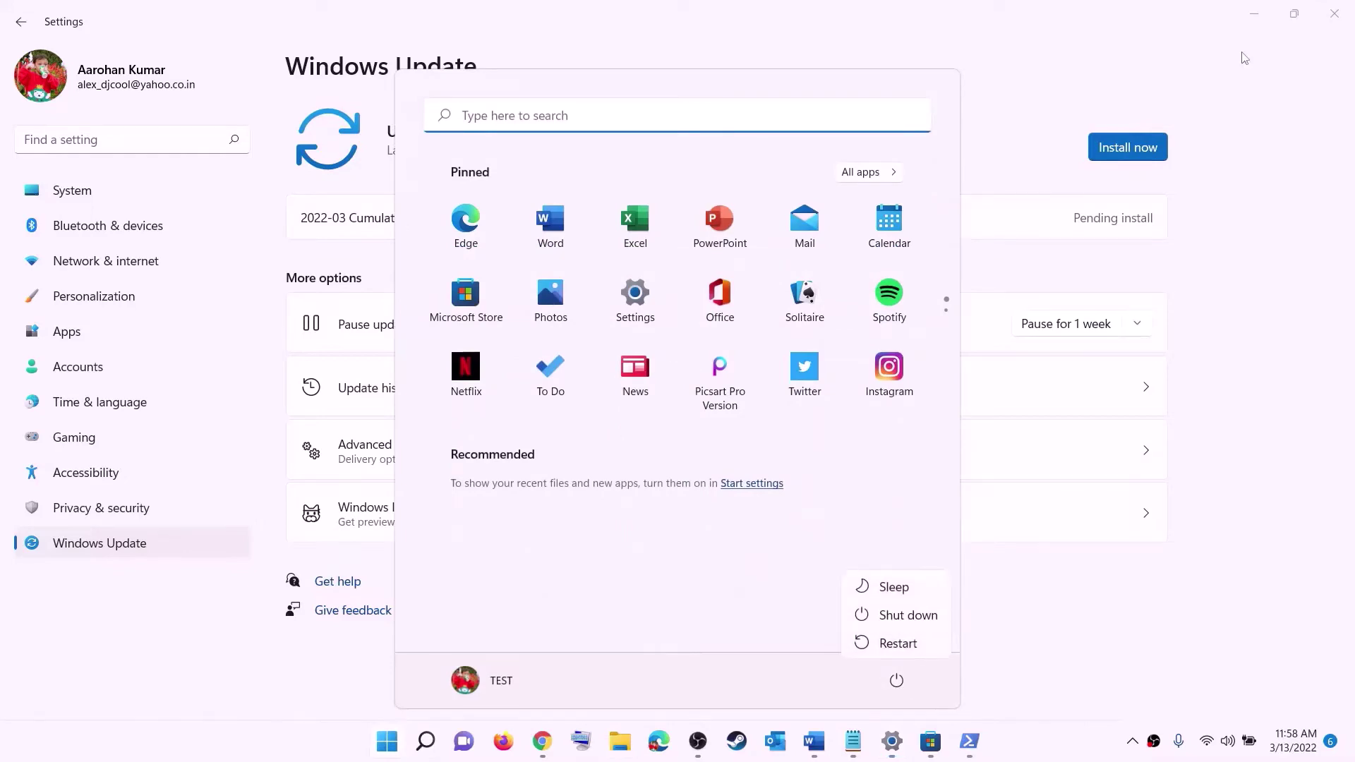
key("Escape")
key("Escape")
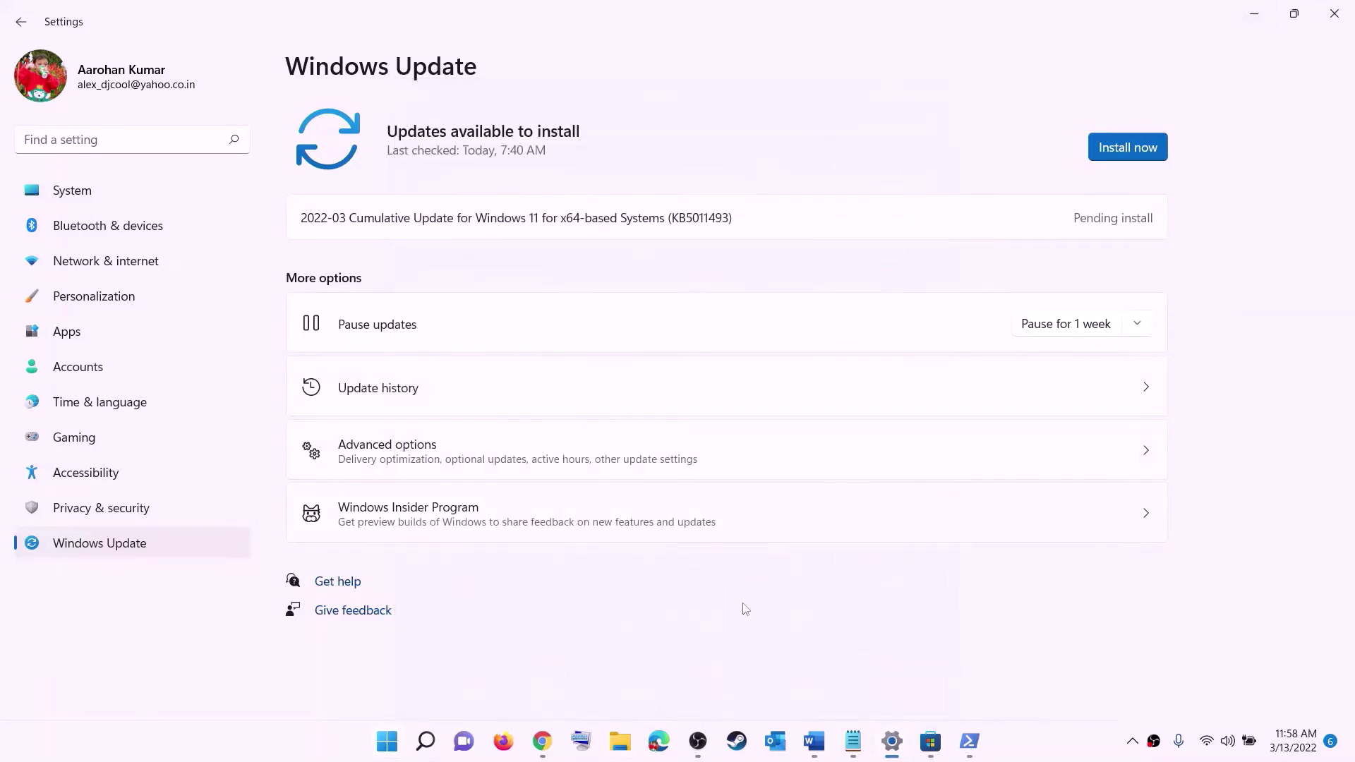
left_click(812, 744)
scroll(402, 353, "down", 3)
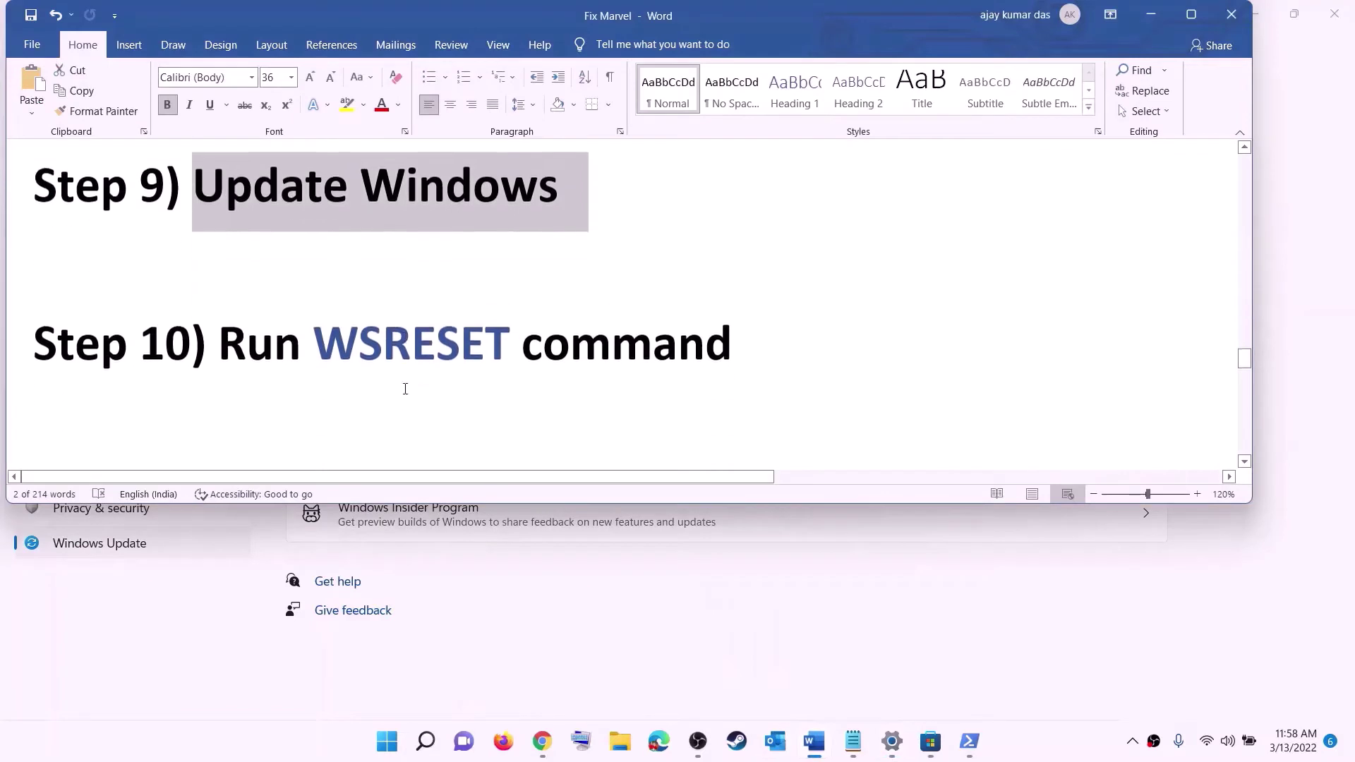